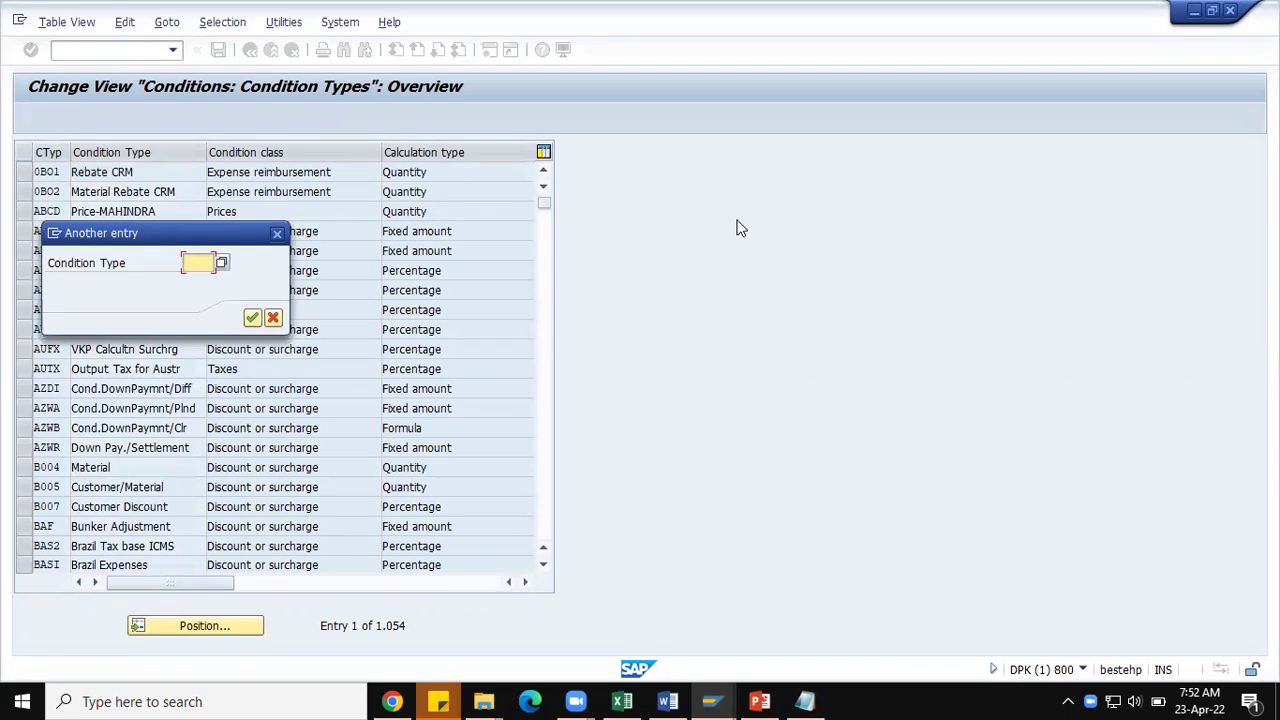
Position the condition types overview on K004 and open that condition type's details
{"action": "type", "text": "0B01"}
{"action": "key", "text": "Return"}
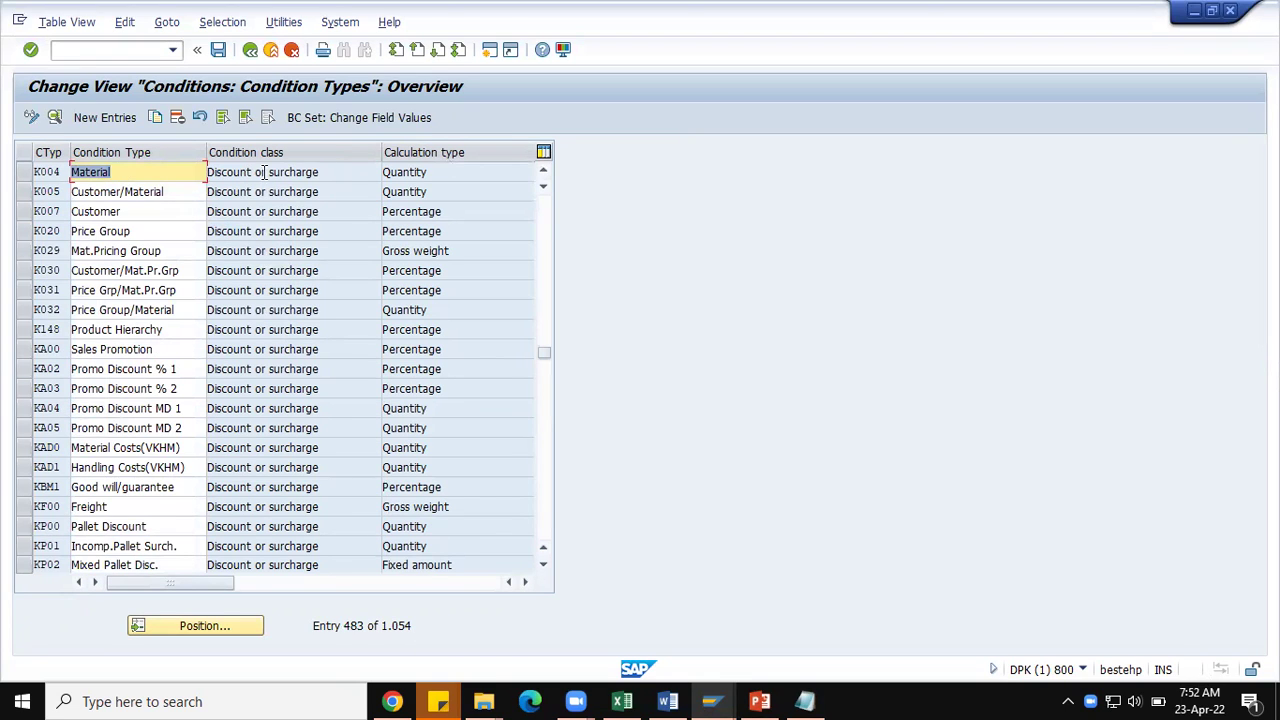
{"action": "double_click", "coordinate": [148, 173]}
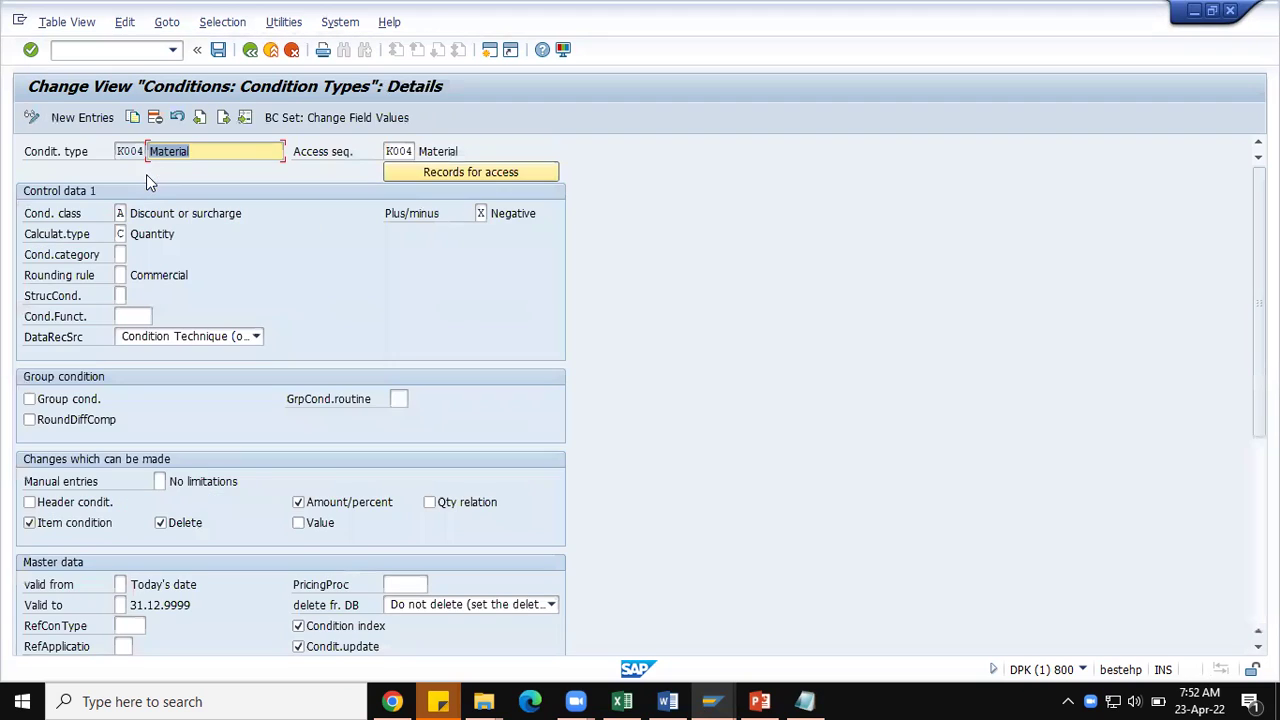
Make sure the condition update option is enabled in the master data of K004 and save the condition type
{"action": "scroll", "coordinate": [350, 520], "scroll_direction": "down", "scroll_amount": 2}
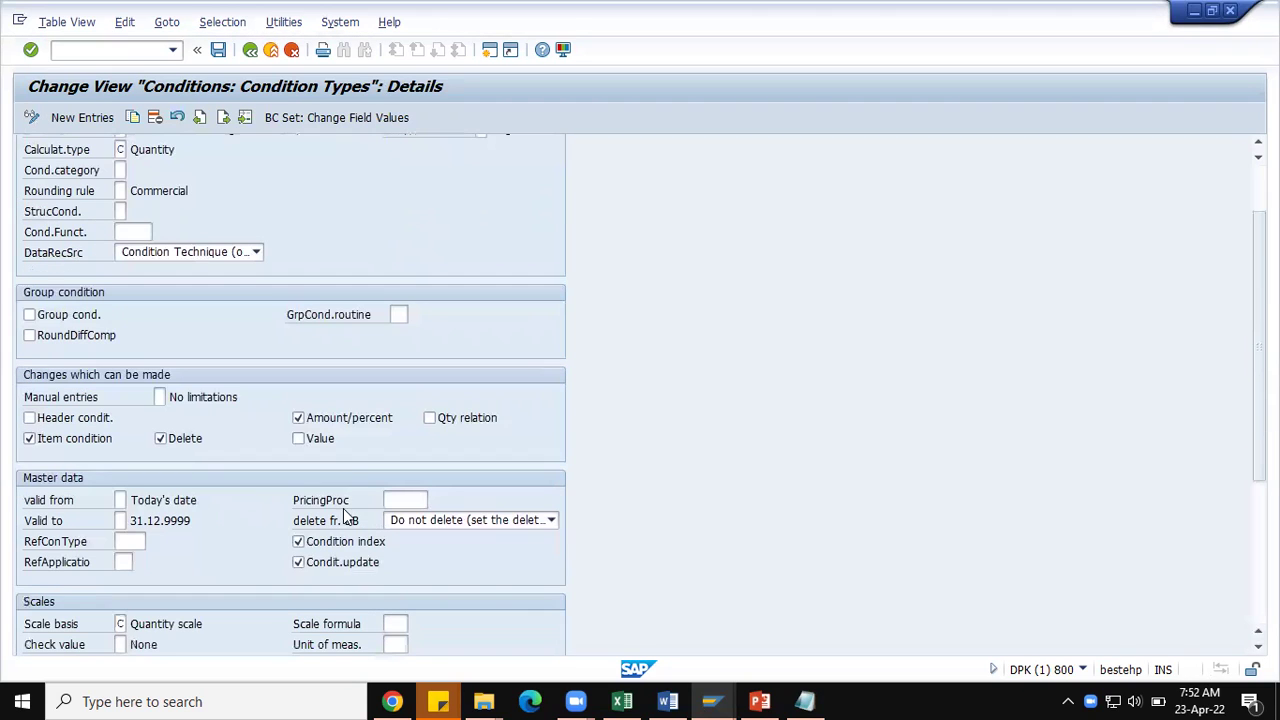
{"action": "left_click", "coordinate": [298, 564]}
{"action": "left_click", "coordinate": [299, 566]}
{"action": "scroll", "coordinate": [272, 242], "scroll_direction": "up", "scroll_amount": 2}
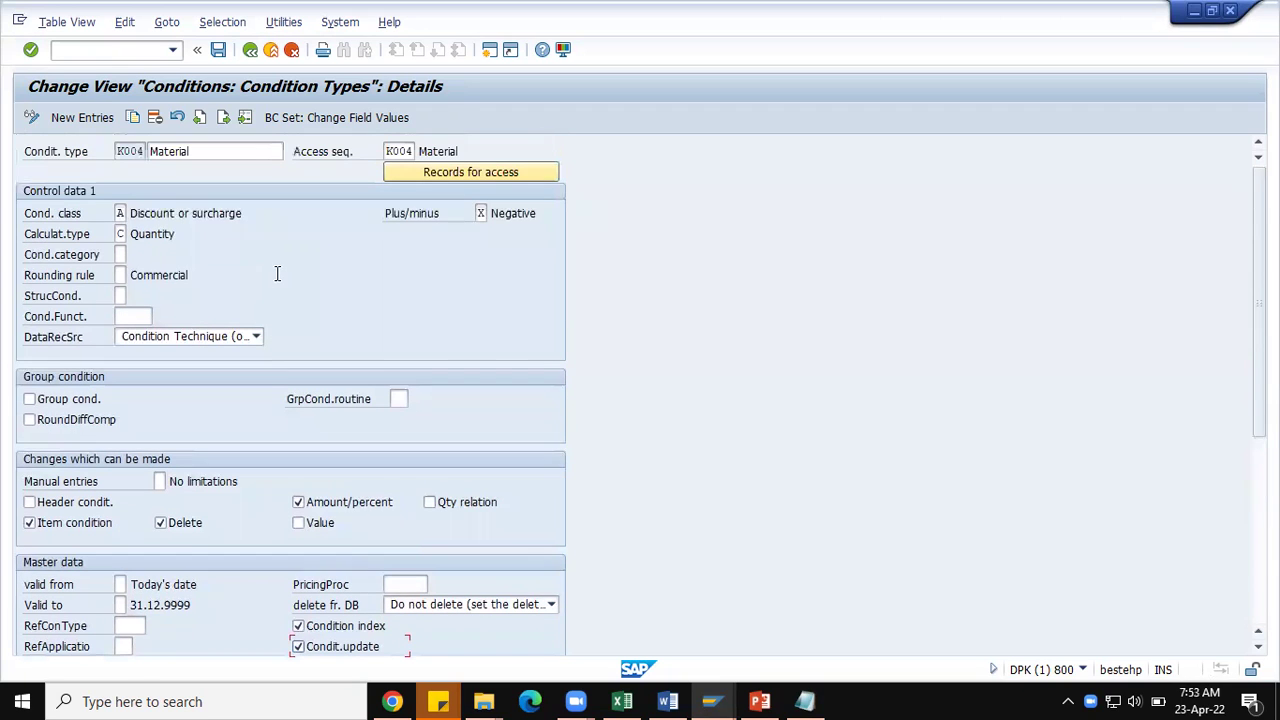
{"action": "scroll", "coordinate": [291, 406], "scroll_direction": "down", "scroll_amount": 2}
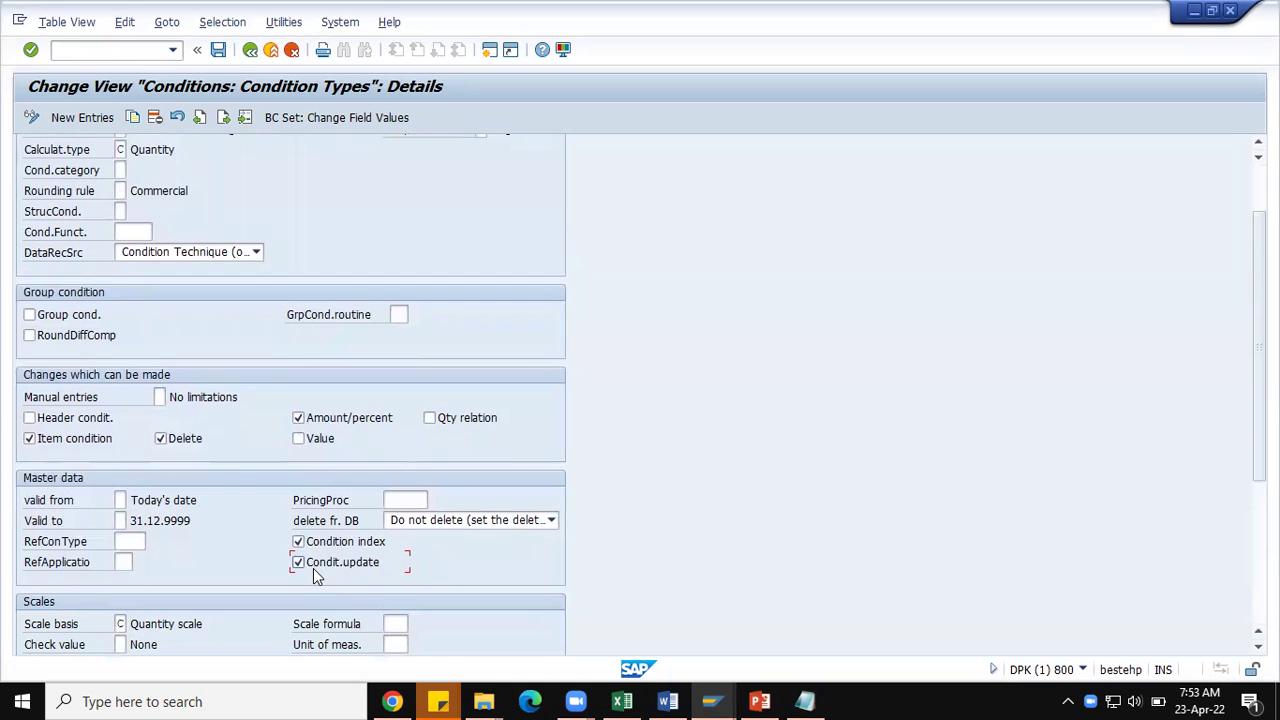
{"action": "left_click", "coordinate": [312, 566]}
{"action": "left_click", "coordinate": [218, 50]}
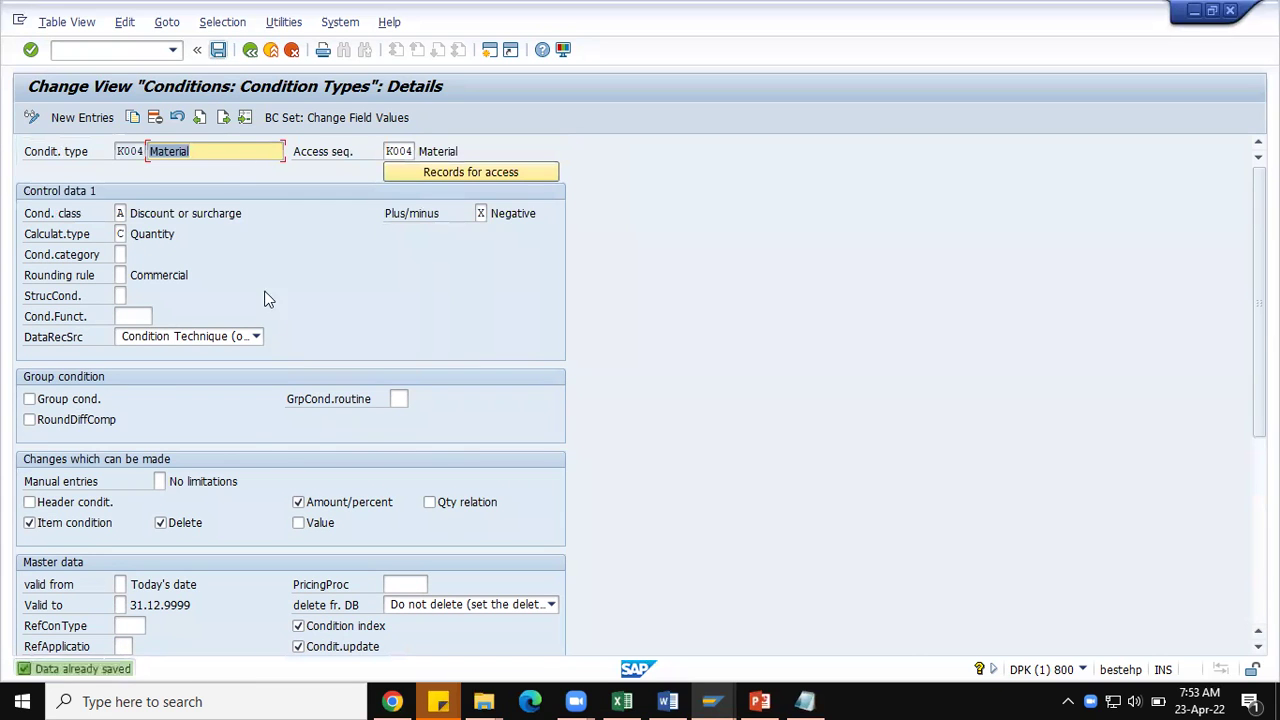
Start transaction VK12 in a new session and call up the condition records of condition type K004
{"action": "left_click", "coordinate": [129, 47]}
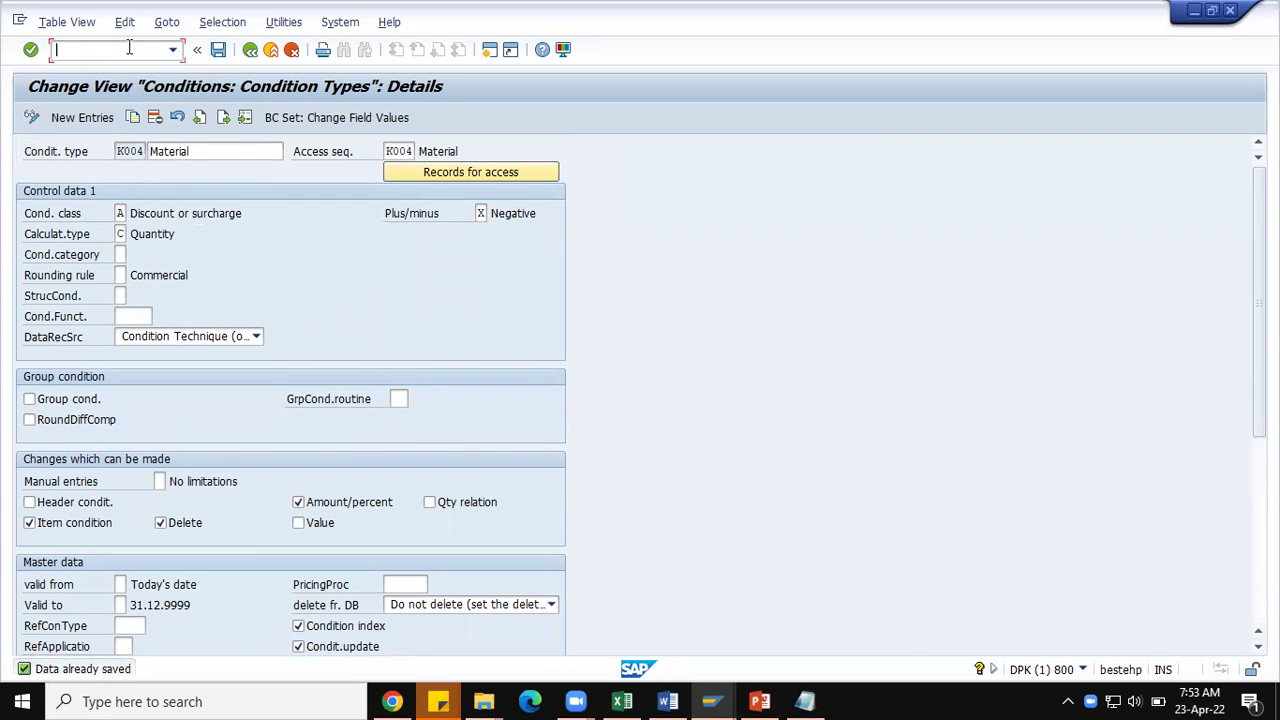
{"action": "type", "text": "/ovk12"}
{"action": "key", "text": "Return"}
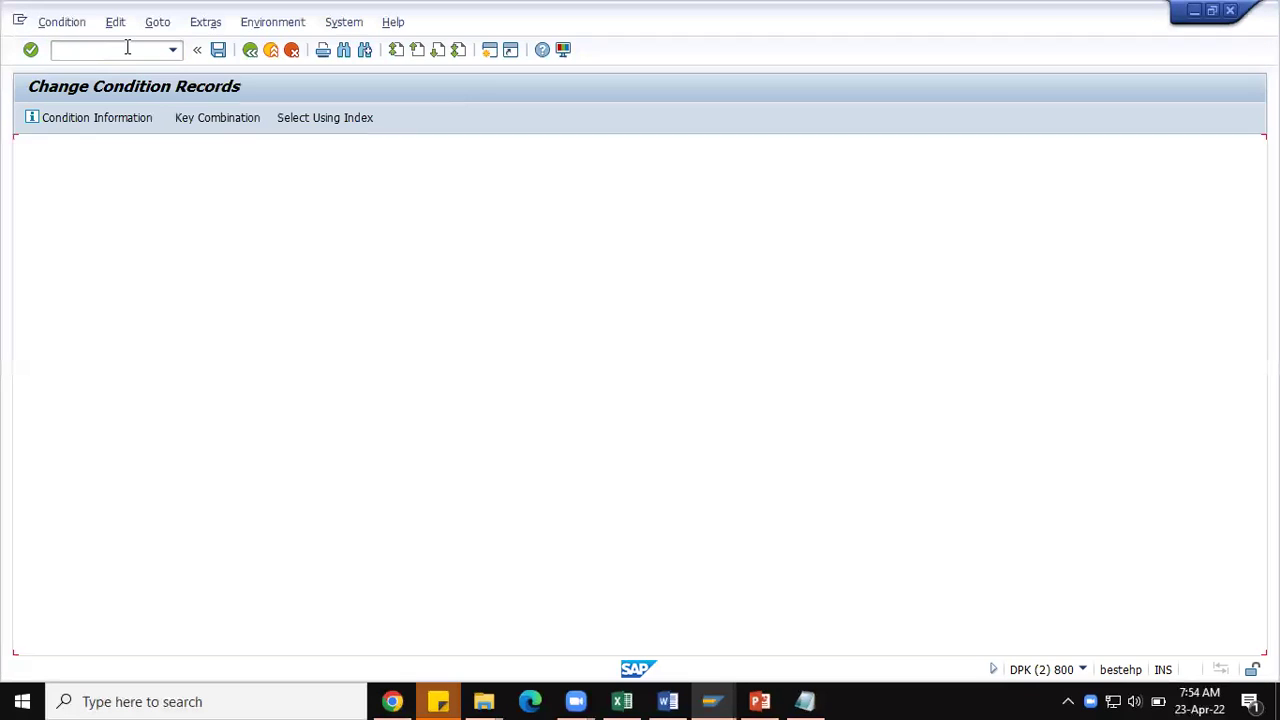
{"action": "type", "text": "K"}
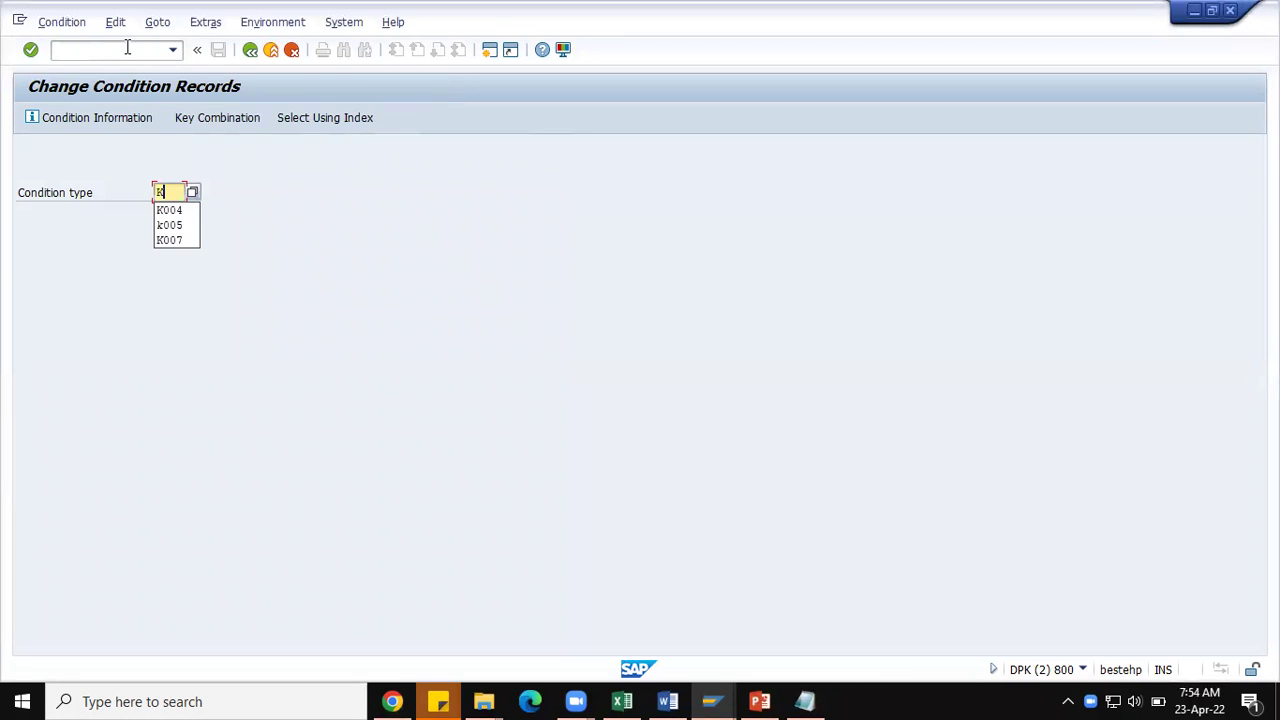
{"action": "type", "text": "004"}
{"action": "key", "text": "Return"}
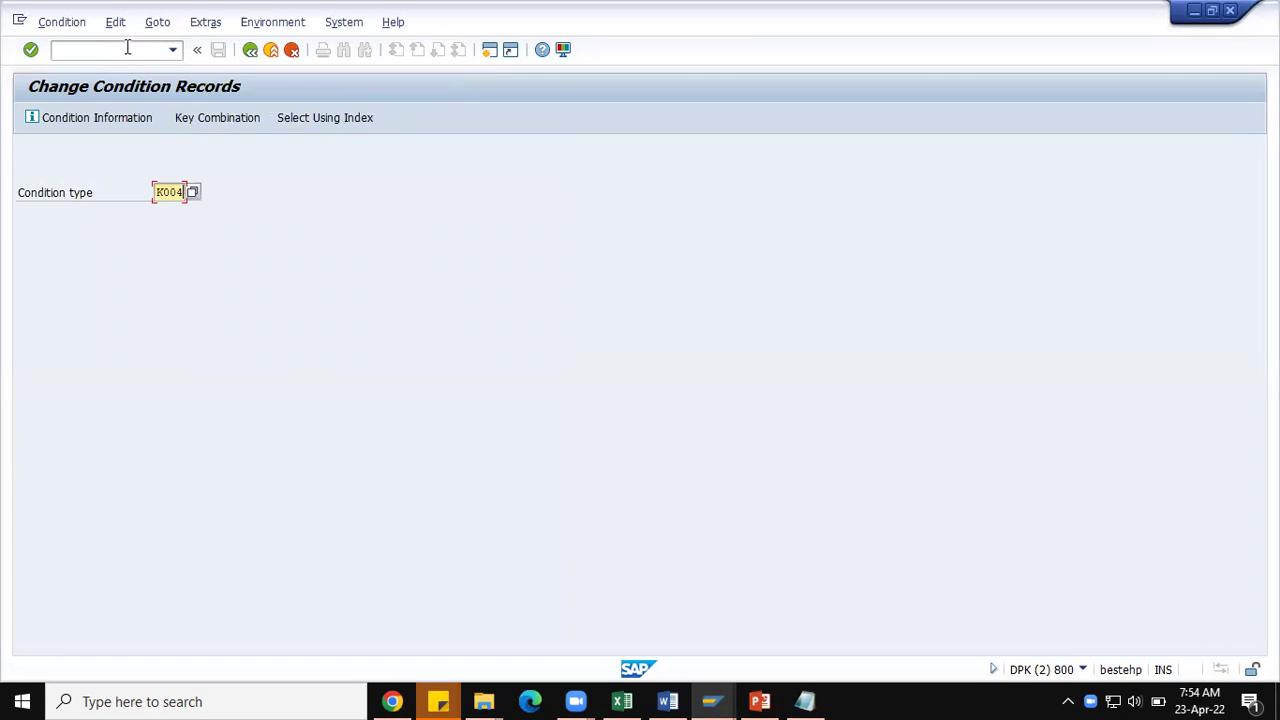
{"action": "key", "text": "Return"}
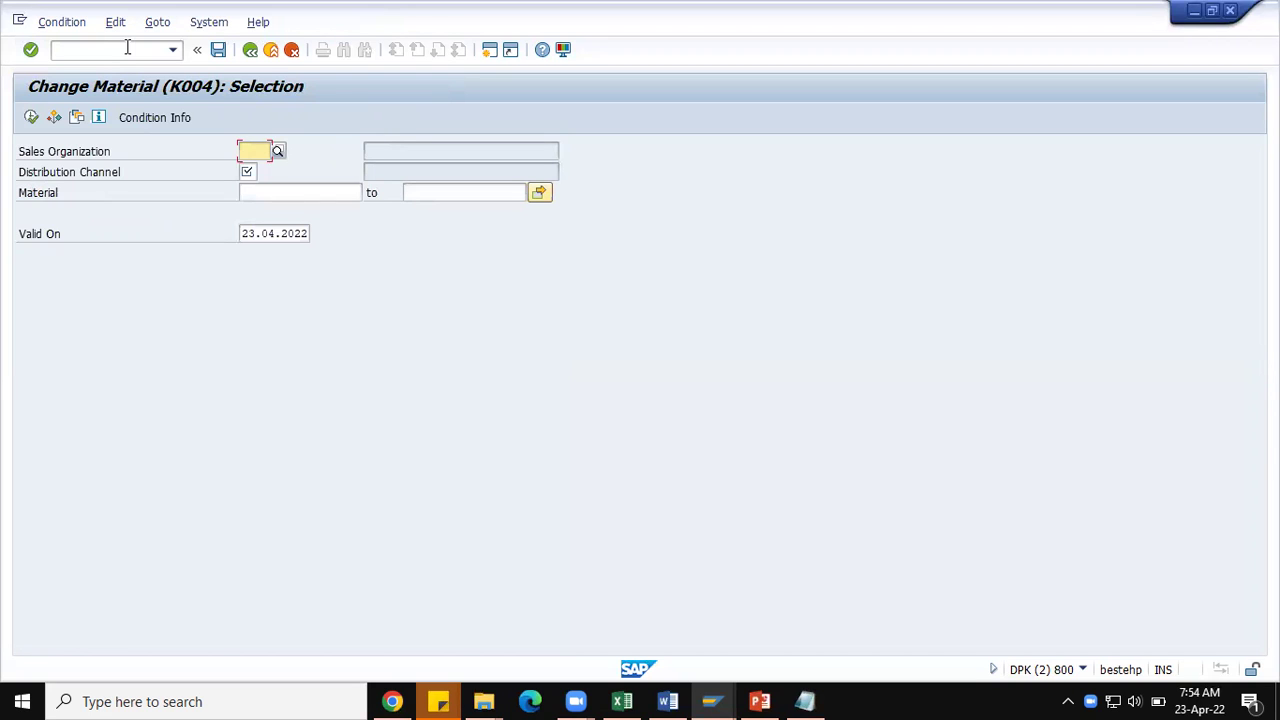
Select the K004 records for sales organization ZMC1, distribution channel ZN and material MCRMX1001, and run the selection
{"action": "type", "text": "ZMC1"}
{"action": "key", "text": "Tab"}
{"action": "type", "text": "ZN"}
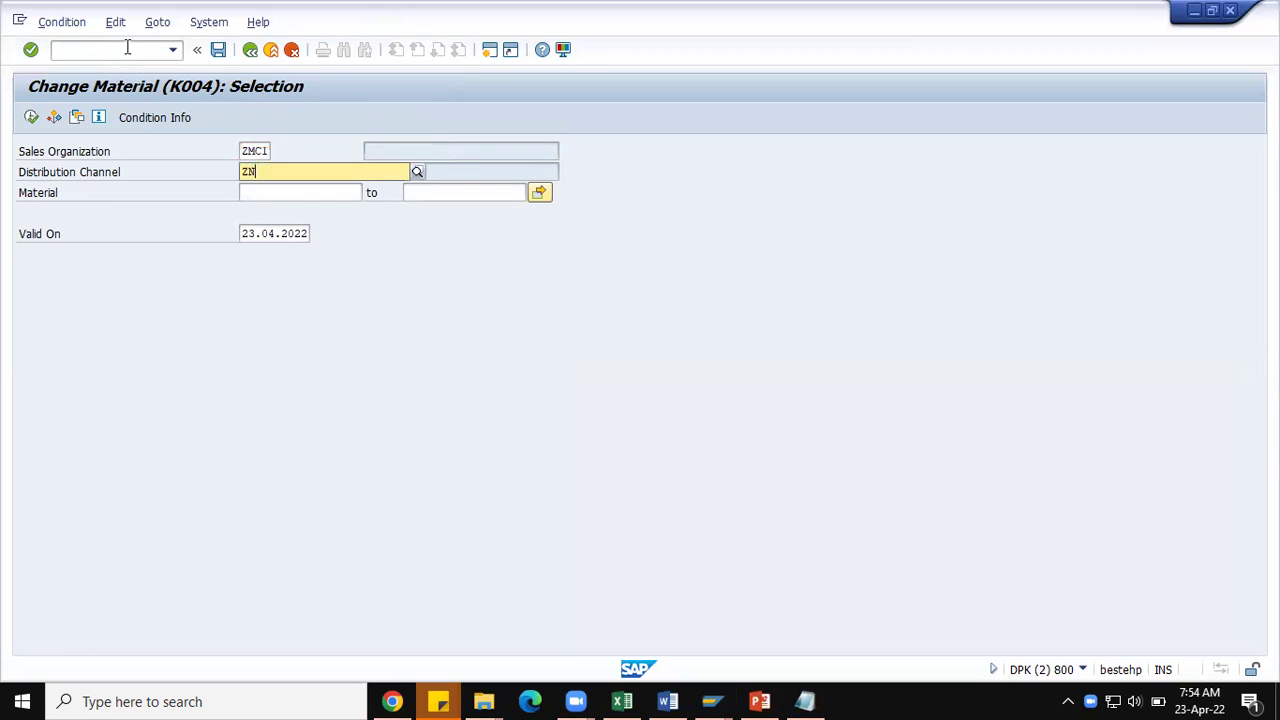
{"action": "key", "text": "Tab"}
{"action": "key", "text": "BackSpace"}
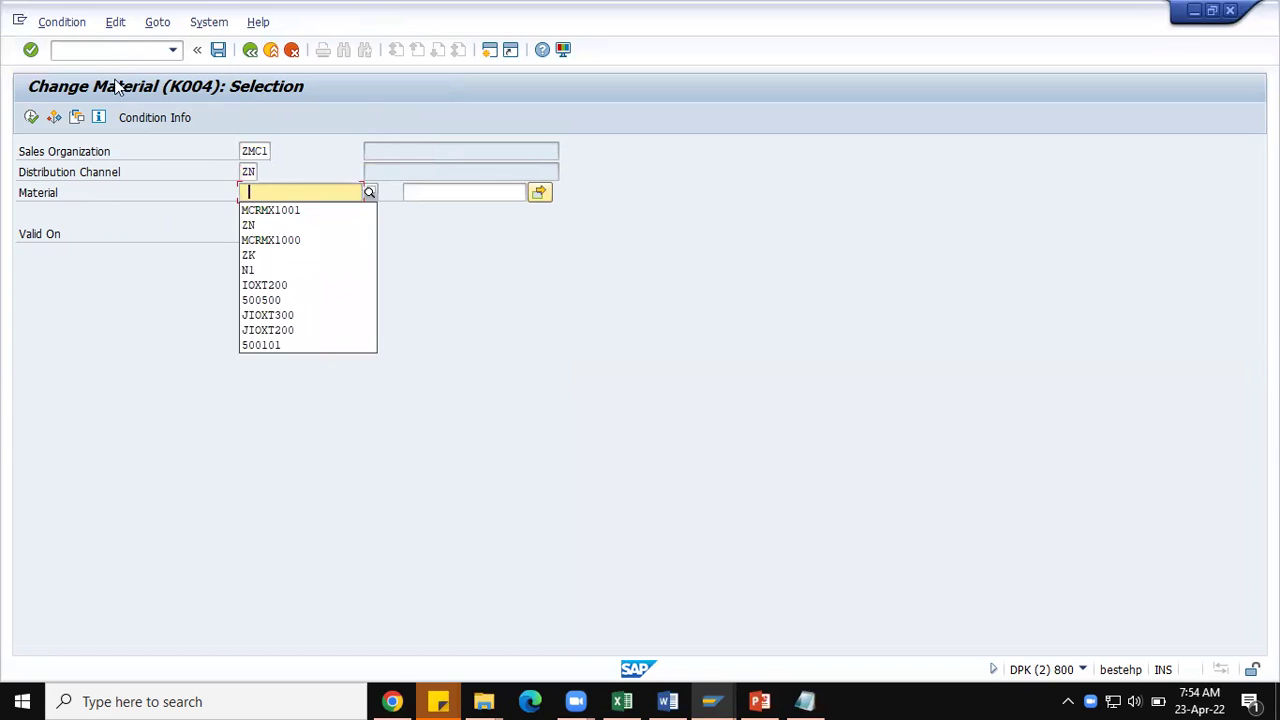
{"action": "key", "text": "Down"}
{"action": "key", "text": "Return"}
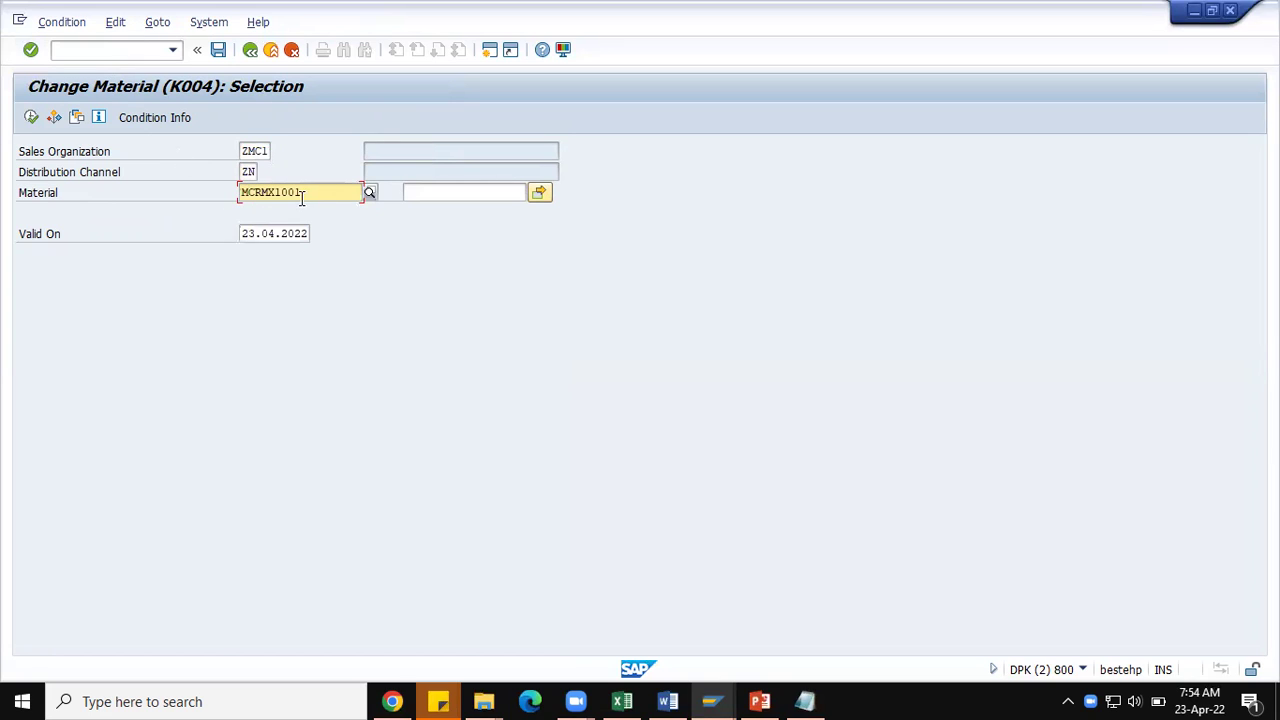
{"action": "left_click", "coordinate": [28, 122]}
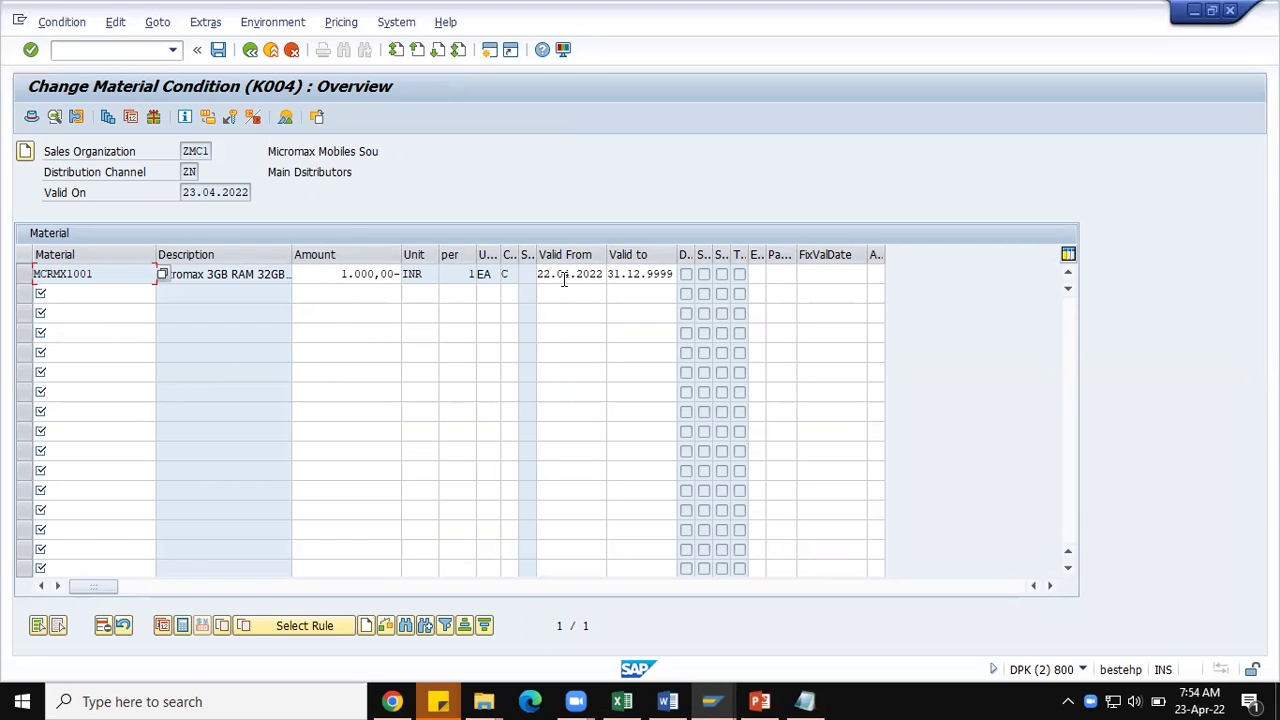
Set the valid-to date of the MCRMX1001 condition record to 31.12.2022 and accept the change to its validity period
{"action": "left_click", "coordinate": [646, 274]}
{"action": "key", "text": "Delete"}
{"action": "key", "text": "Delete"}
{"action": "key", "text": "Delete"}
{"action": "key", "text": "Delete"}
{"action": "type", "text": "2022"}
{"action": "key", "text": "Return"}
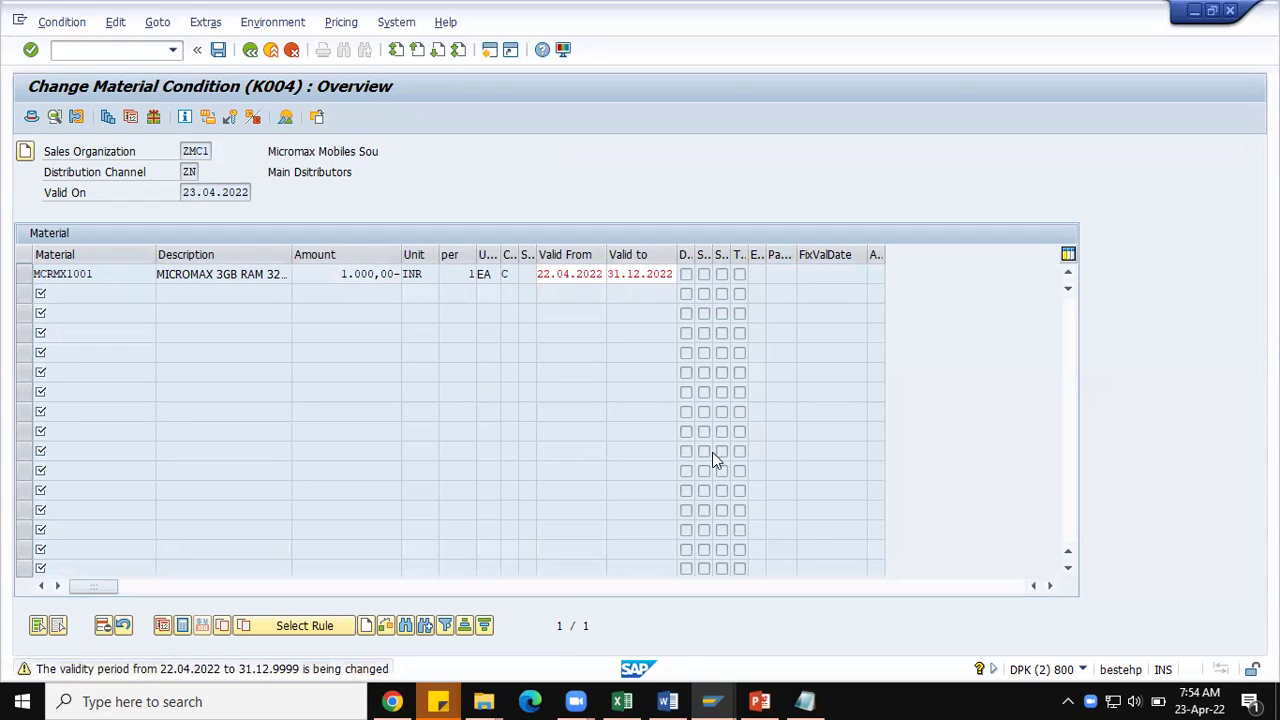
{"action": "key", "text": "Return"}
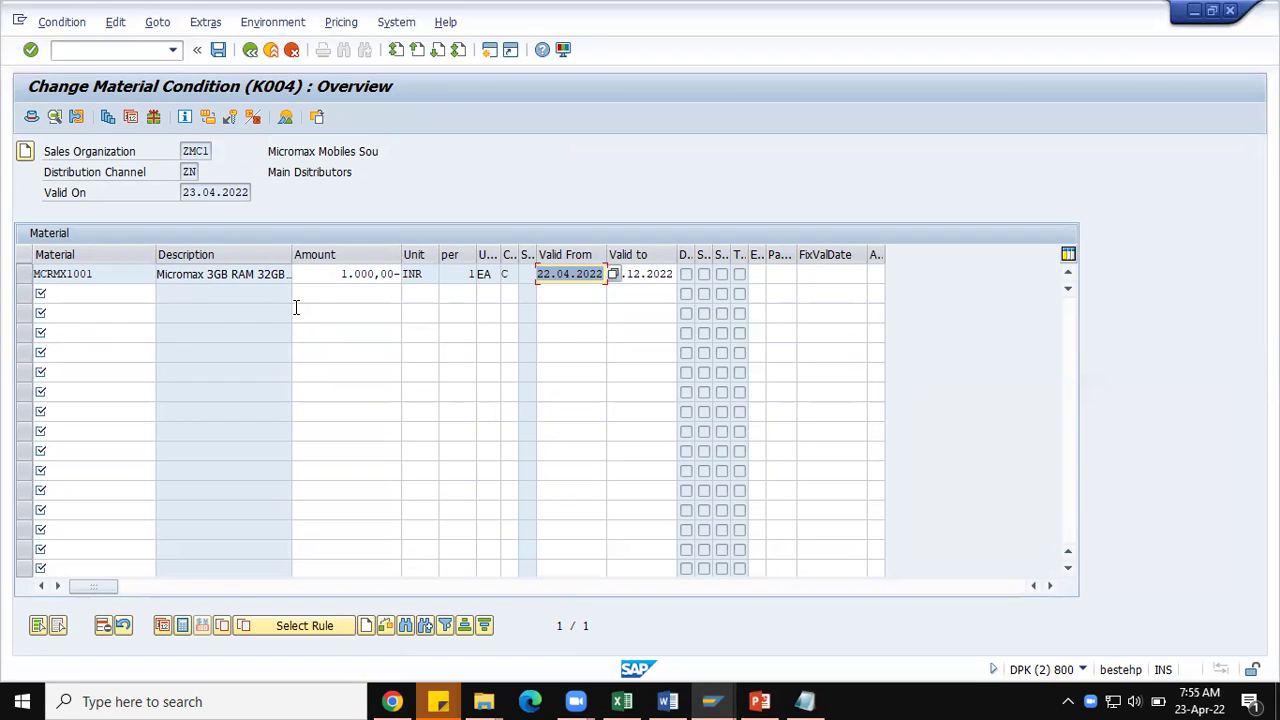
Open the additional sales data of the MCRMX1001 record and view the allowed values for the maximum number of orders
{"action": "left_click", "coordinate": [28, 280]}
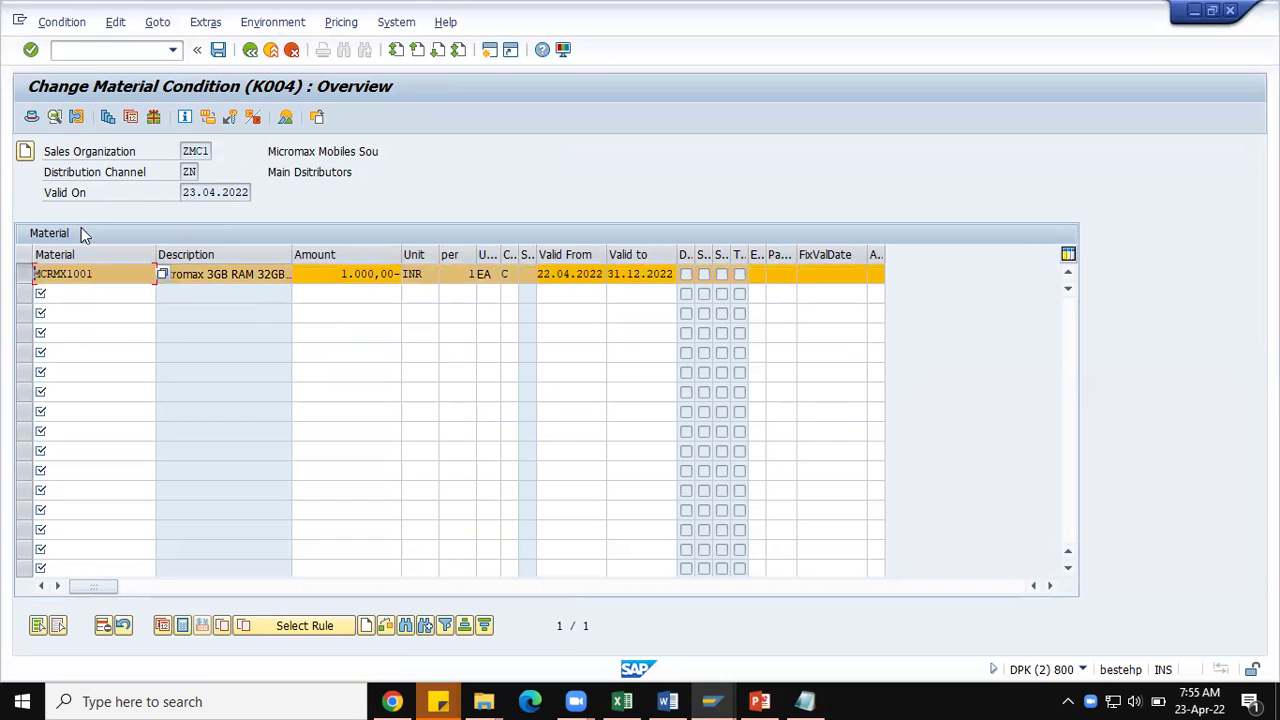
{"action": "left_click", "coordinate": [76, 117]}
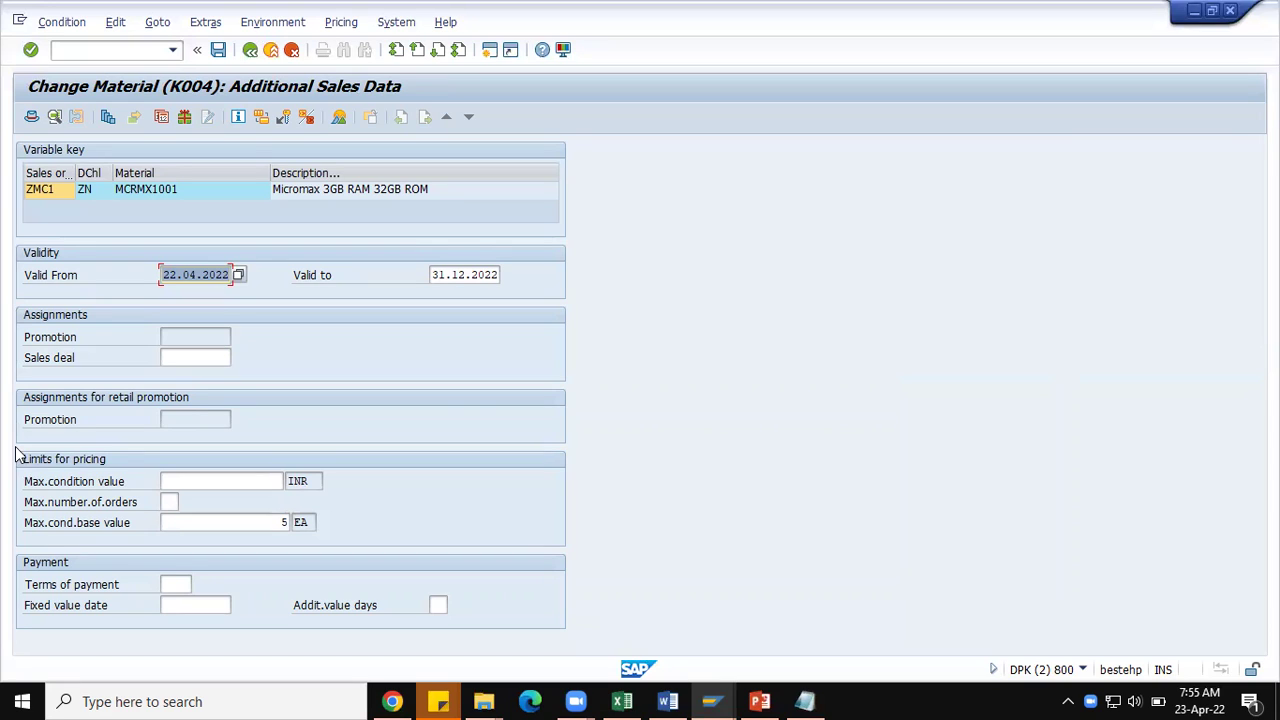
{"action": "left_click", "coordinate": [184, 483]}
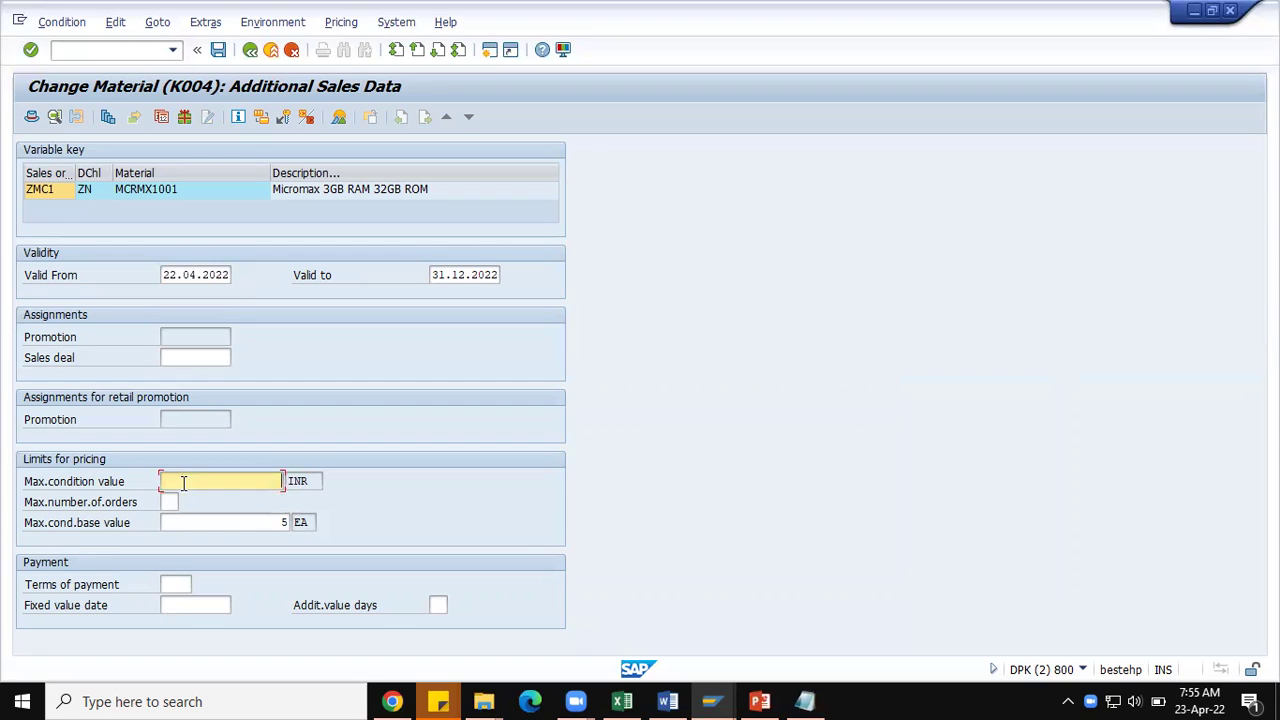
{"action": "left_click", "coordinate": [168, 502]}
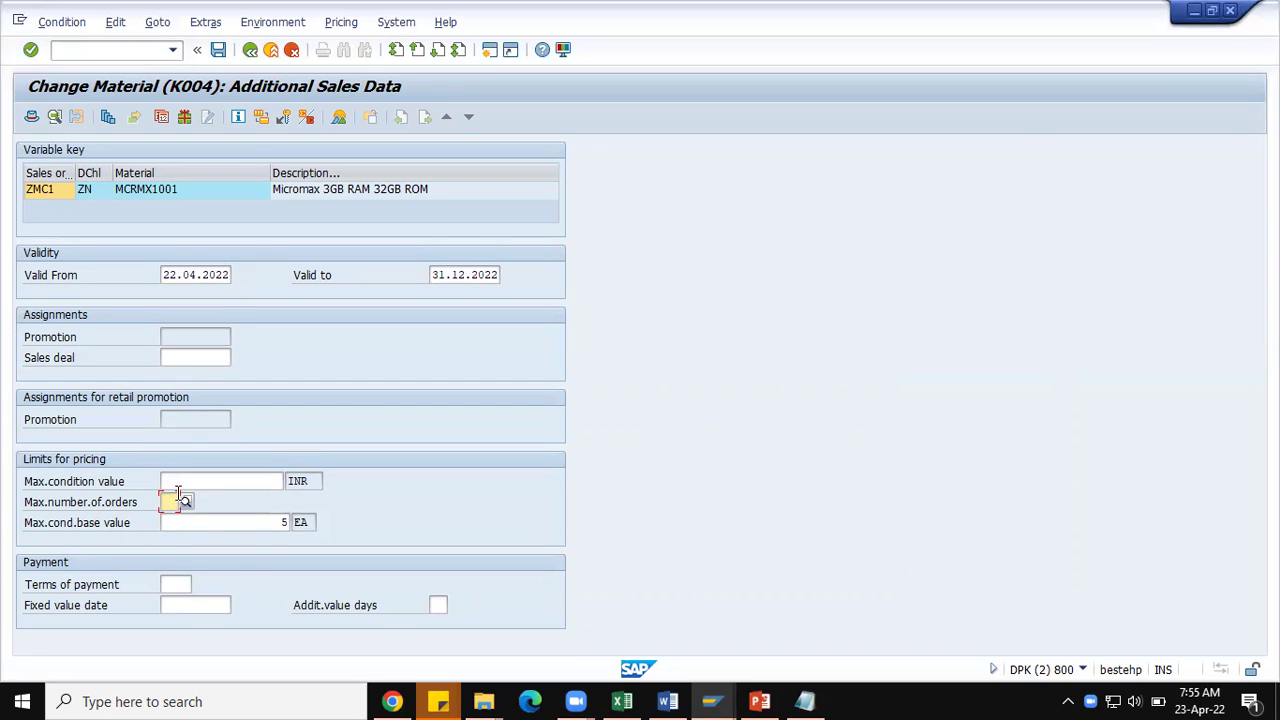
{"action": "left_click", "coordinate": [186, 501]}
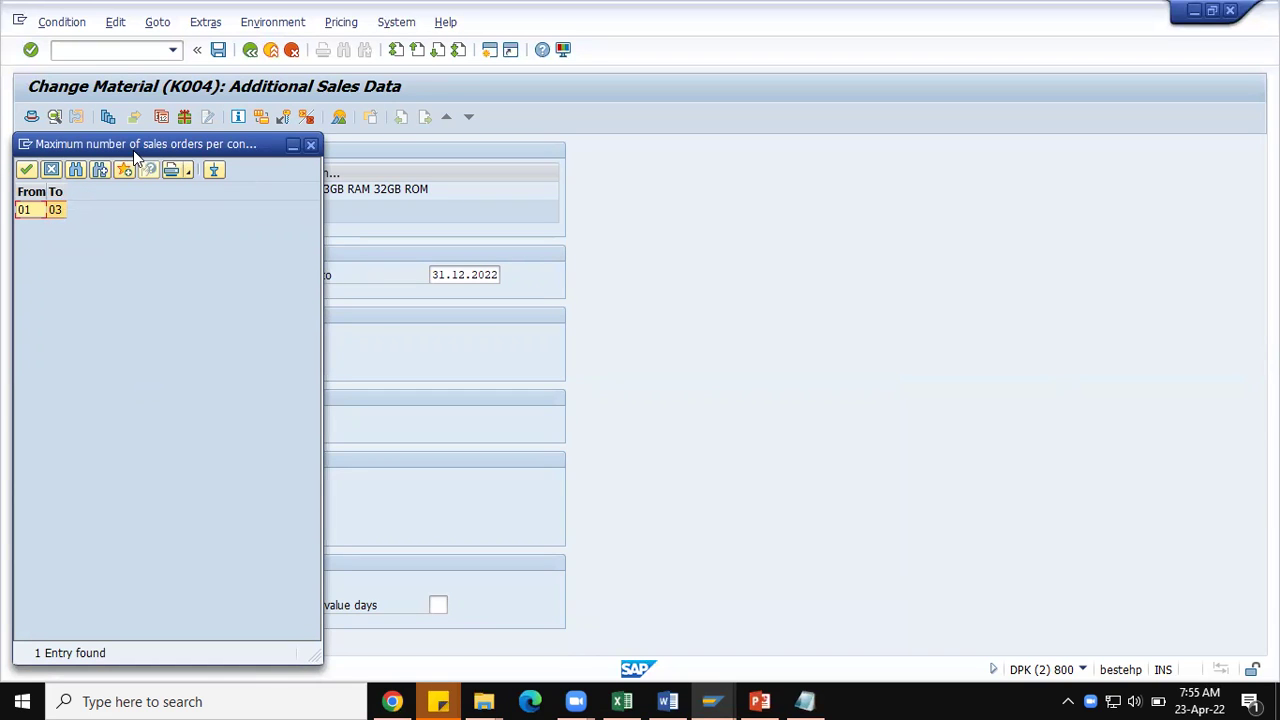
{"action": "left_click_drag", "start_coordinate": [145, 150], "coordinate": [670, 136]}
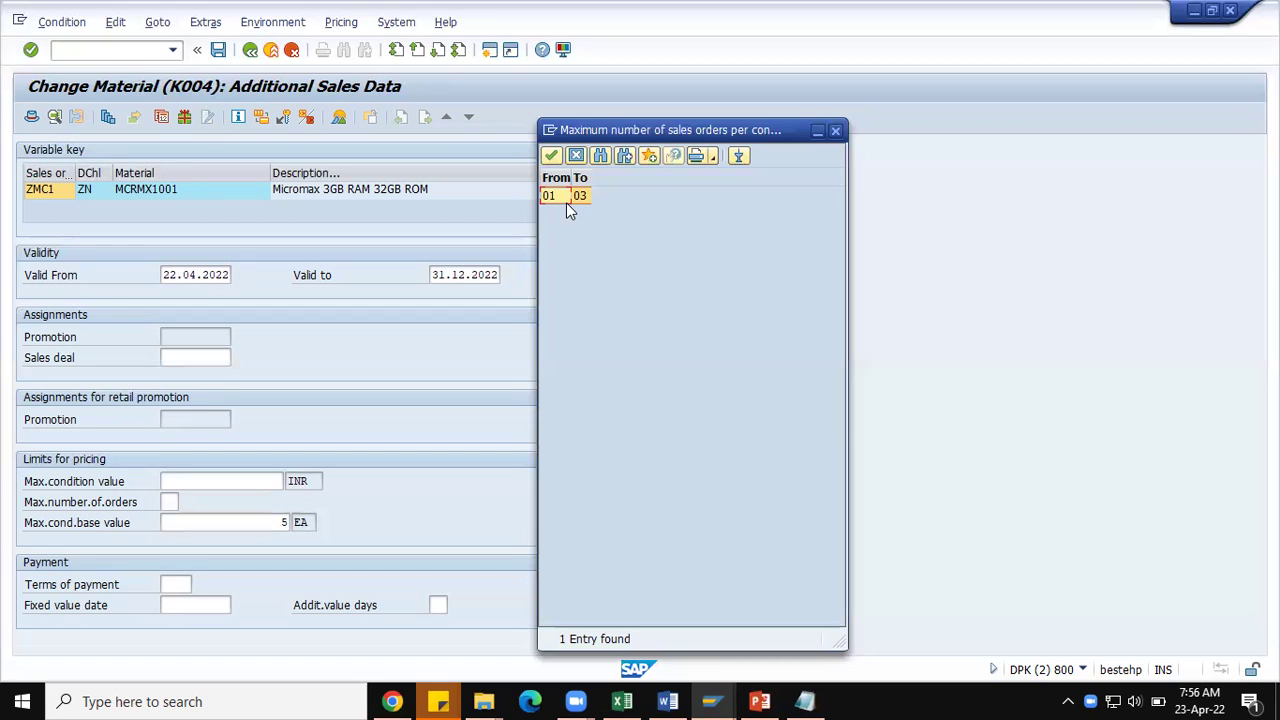
{"action": "left_click", "coordinate": [835, 130]}
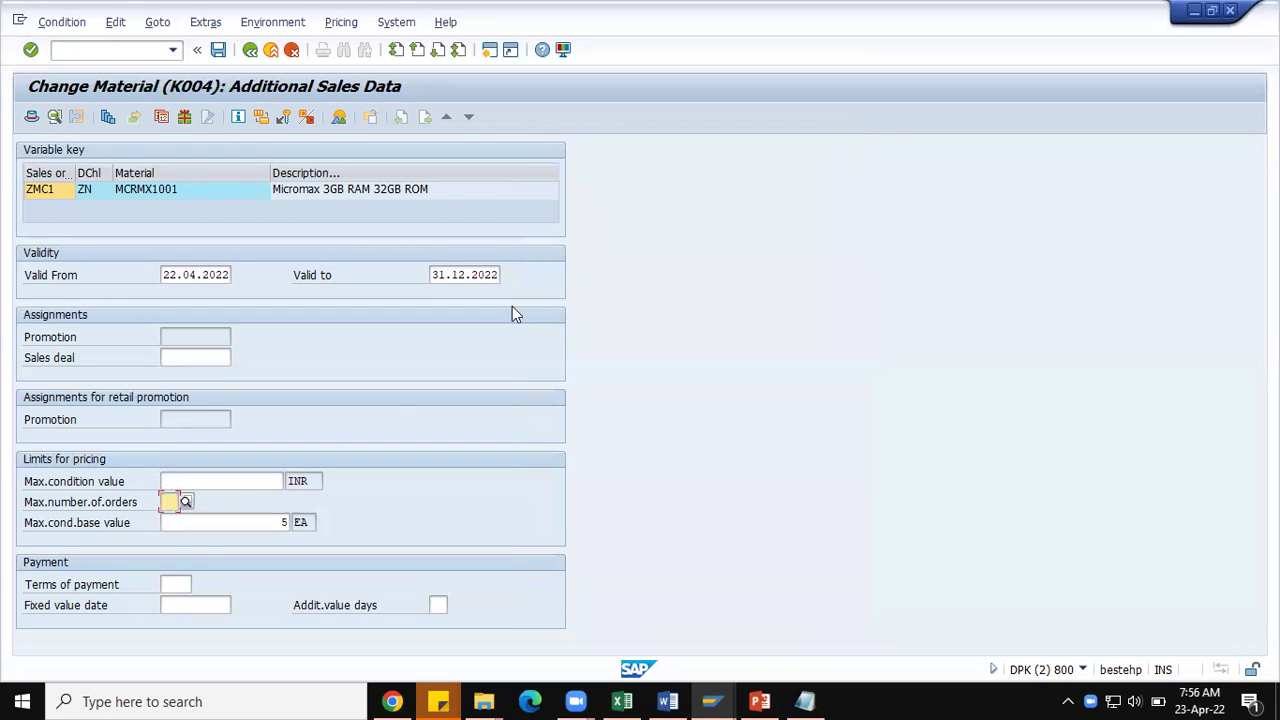
Clear the maximum condition base value, set the maximum condition value to 5000- INR and save the condition record
{"action": "left_click", "coordinate": [206, 526]}
{"action": "key", "text": "BackSpace"}
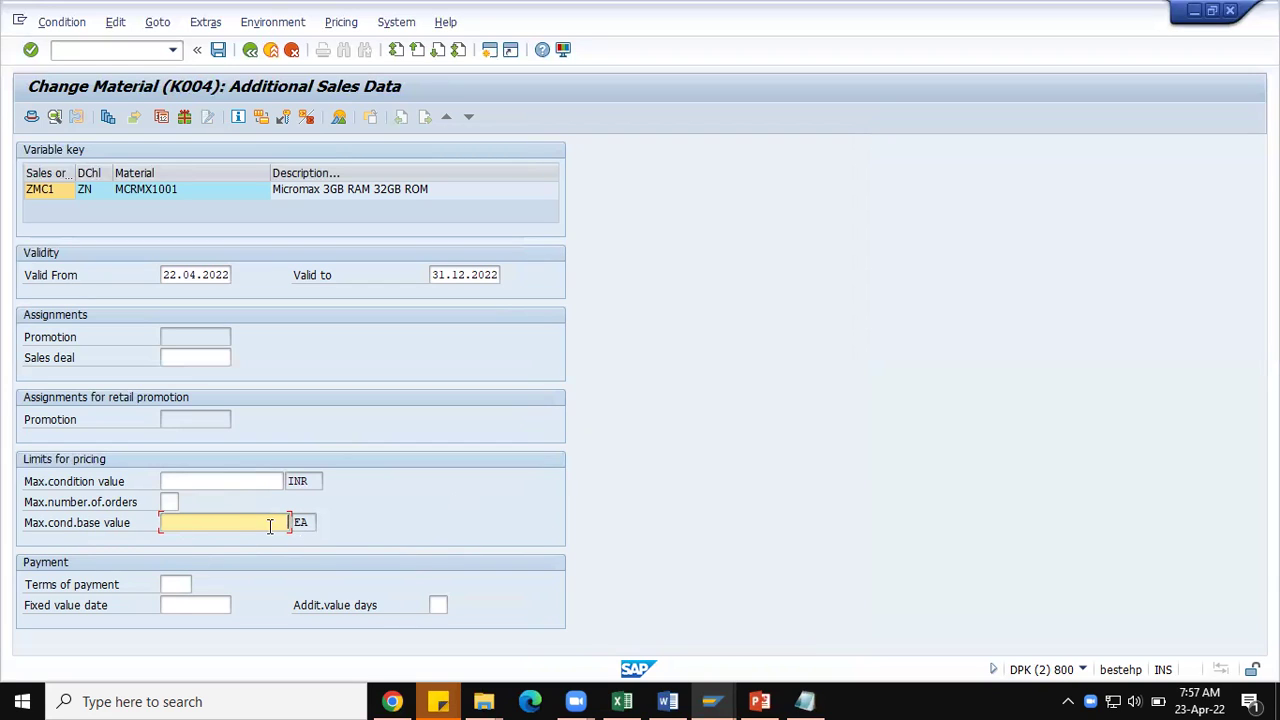
{"action": "left_click", "coordinate": [240, 478]}
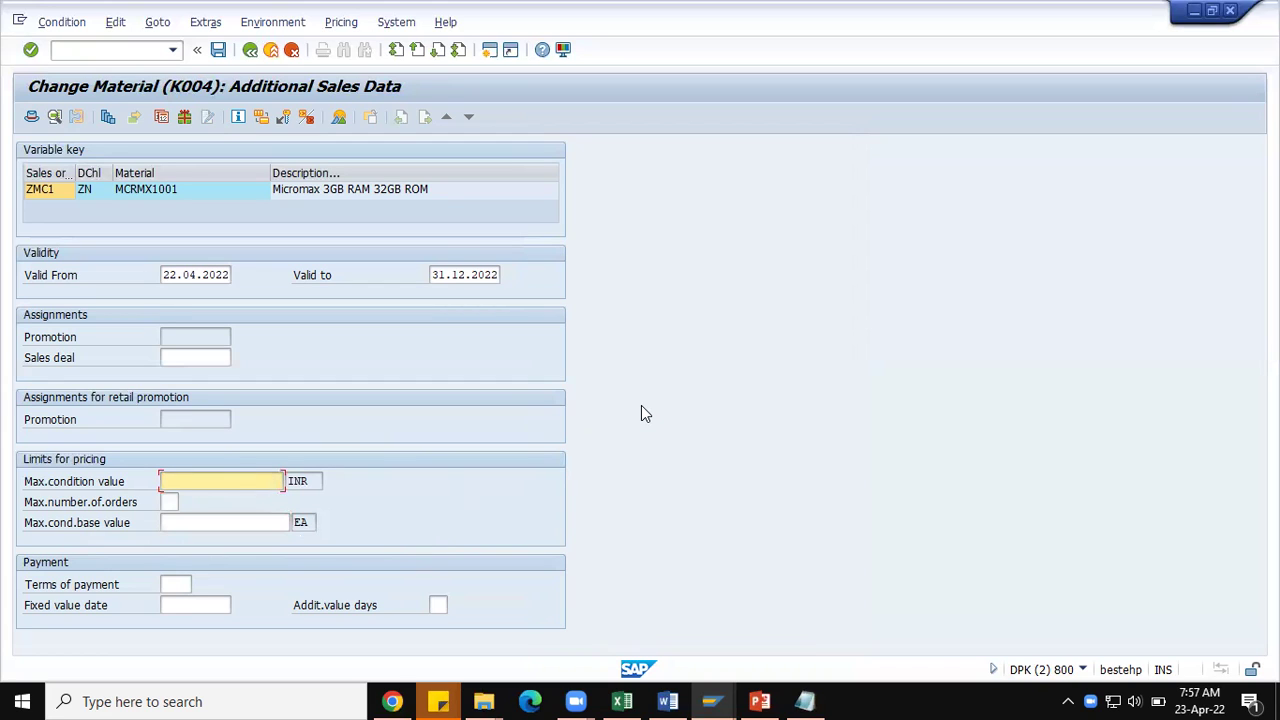
{"action": "type", "text": "5000"}
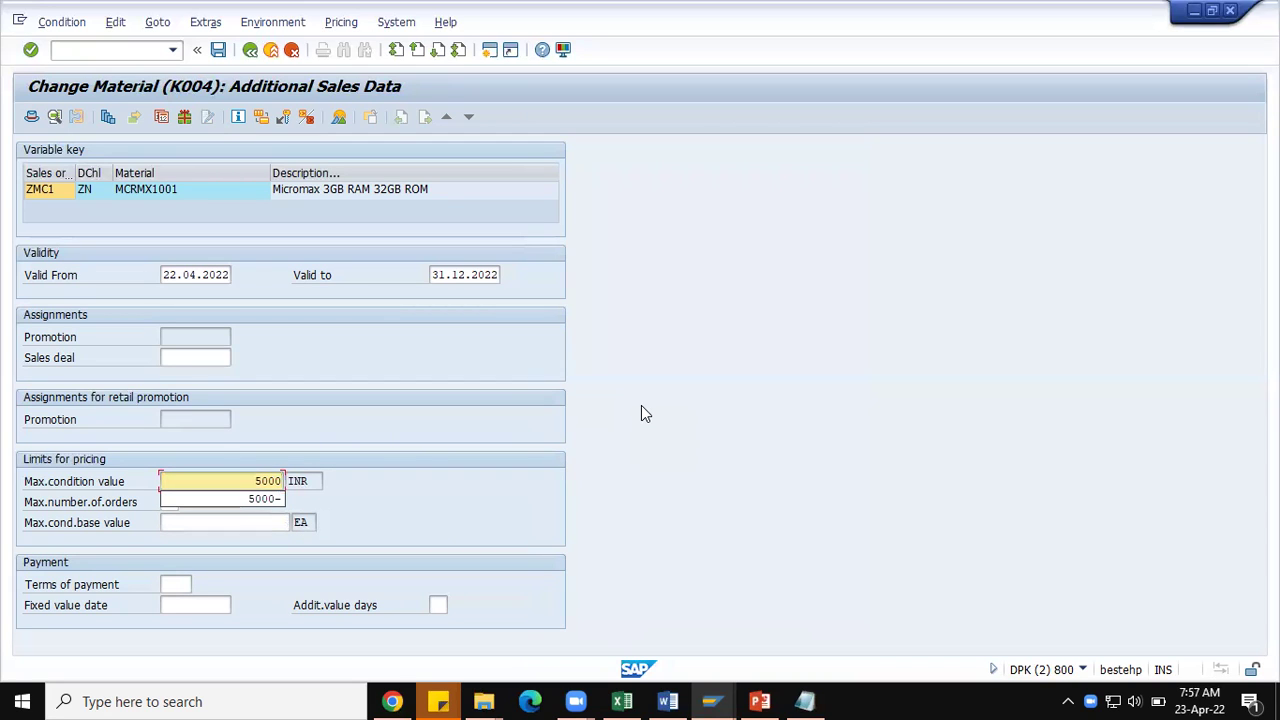
{"action": "type", "text": "-"}
{"action": "key", "text": "Return"}
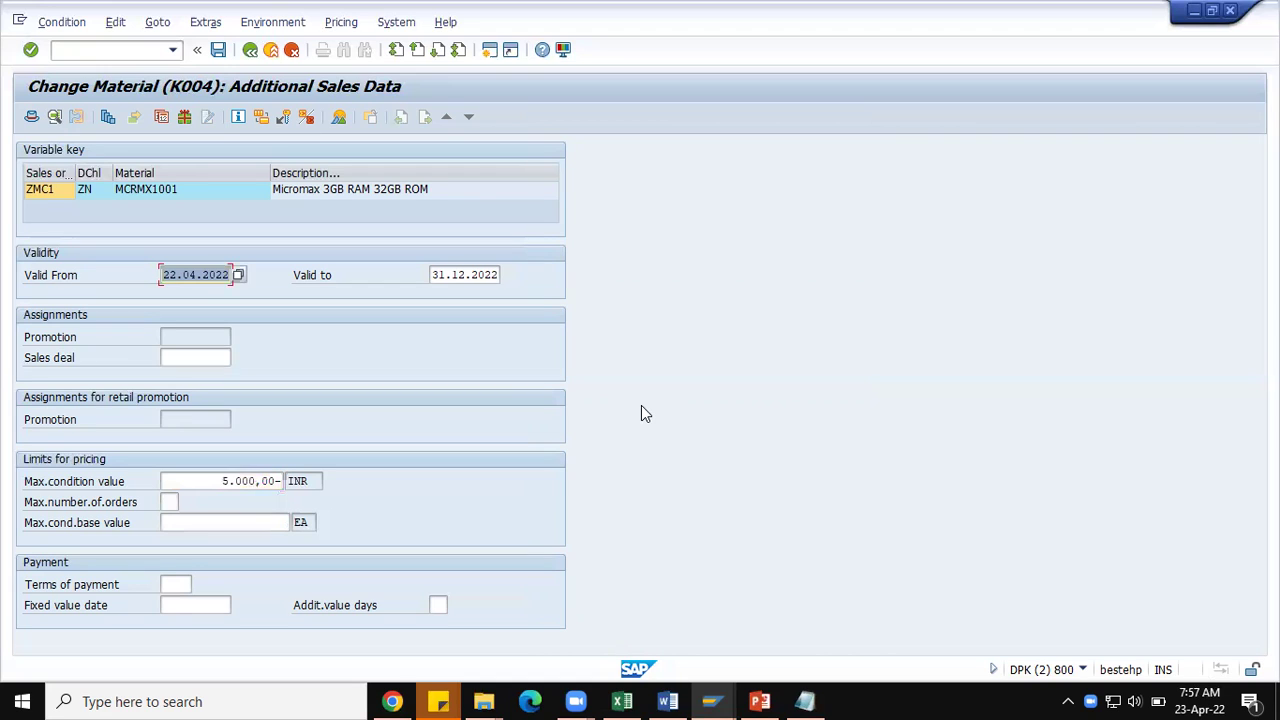
{"action": "left_click", "coordinate": [219, 50]}
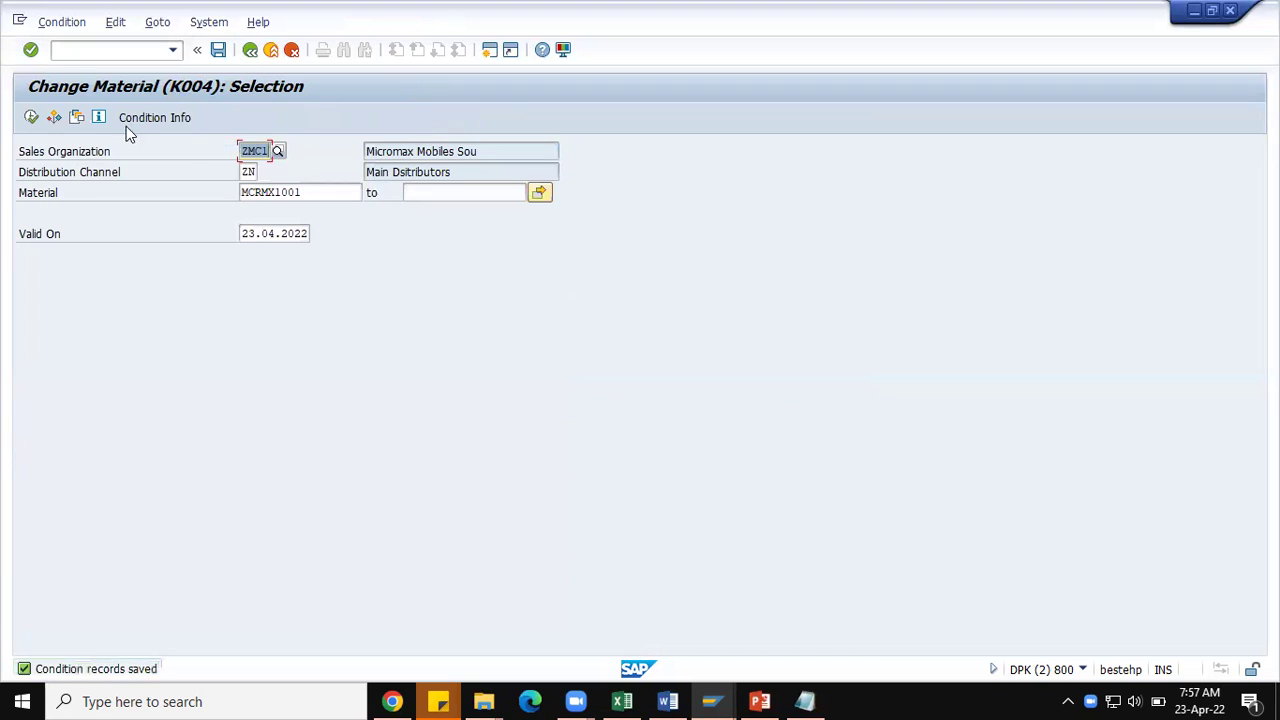
Reopen the additional sales data of the MCRMX1001 record to check its saved pricing limits
{"action": "left_click", "coordinate": [32, 117]}
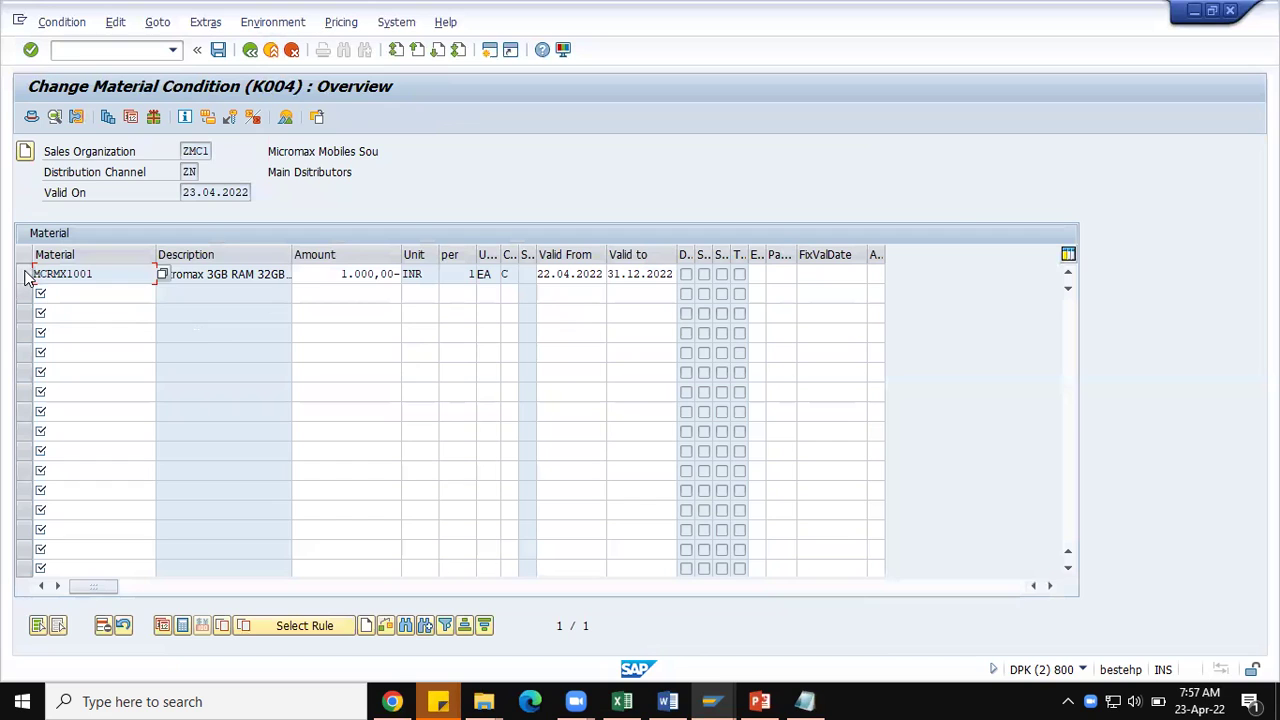
{"action": "left_click", "coordinate": [76, 117]}
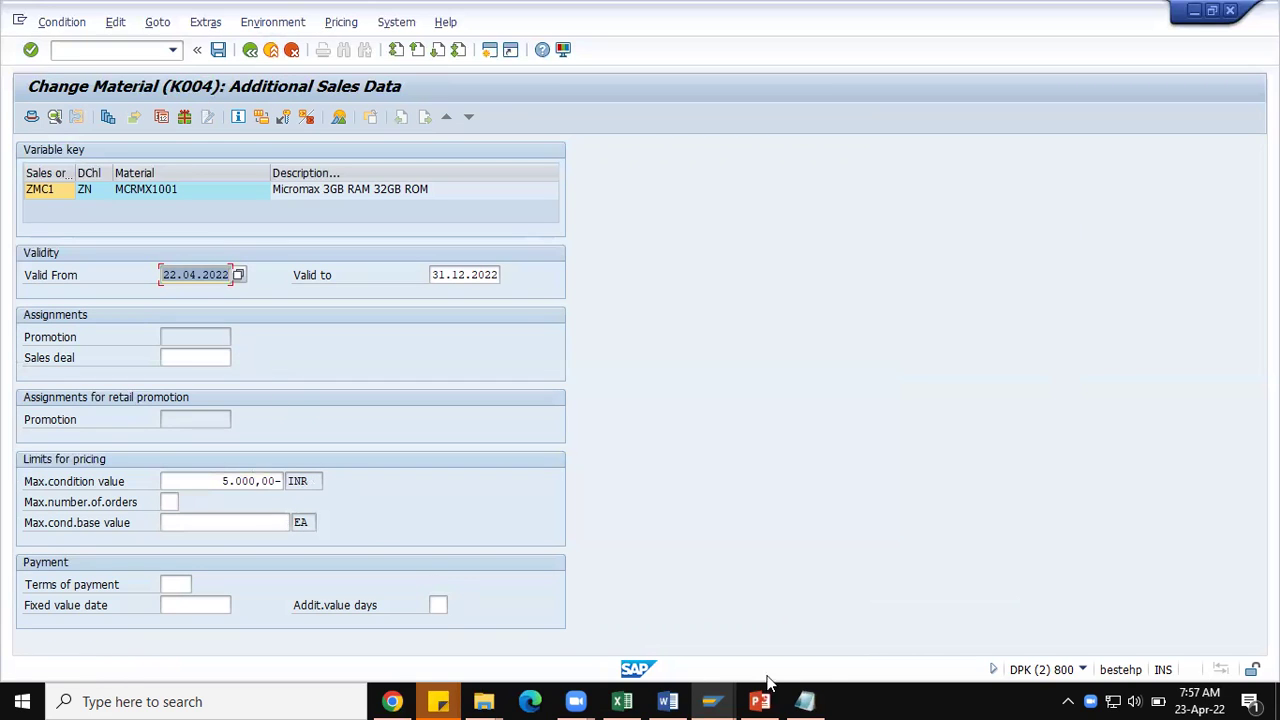
{"action": "left_click", "coordinate": [711, 701]}
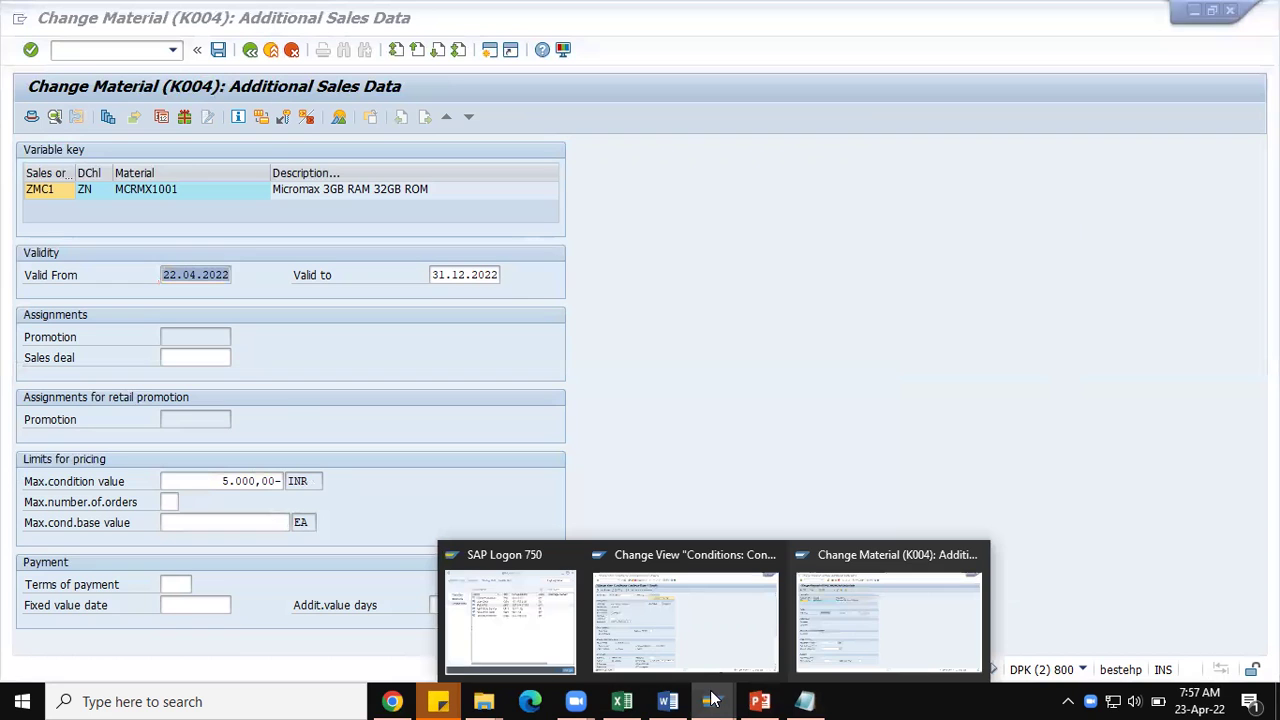
{"action": "left_click", "coordinate": [847, 649]}
Switch to the condition types session and start transaction VA01 in a new session from there
{"action": "left_click", "coordinate": [711, 701]}
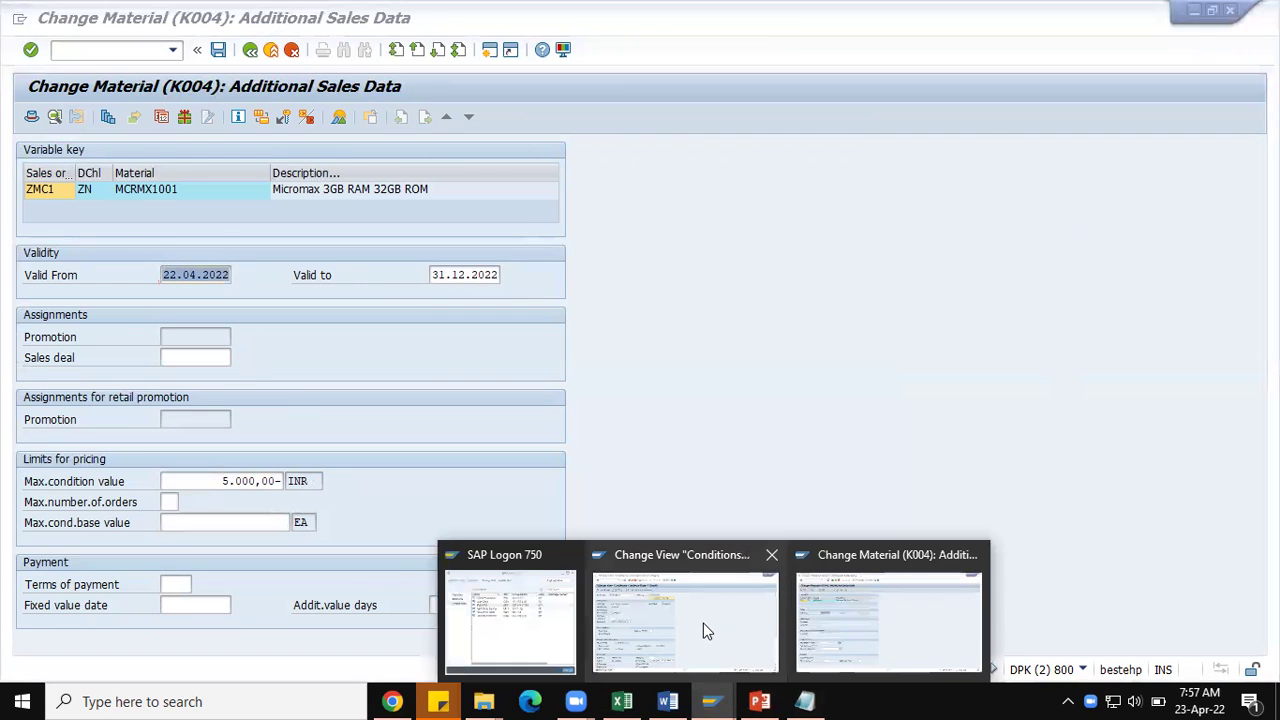
{"action": "left_click", "coordinate": [703, 623]}
{"action": "left_click", "coordinate": [100, 51]}
{"action": "type", "text": "/OVA01"}
{"action": "key", "text": "Return"}
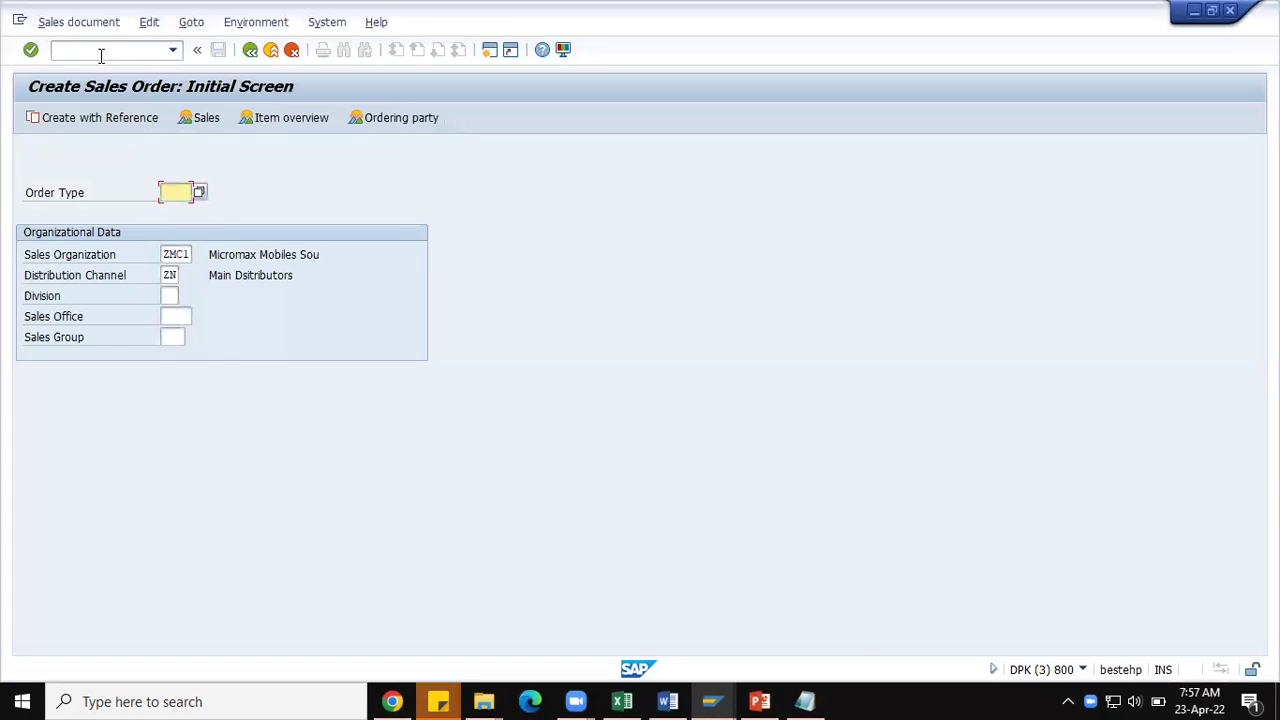
Set the sales order's order type to ZMOR and its division to ZN, and continue to order entry
{"action": "left_click", "coordinate": [172, 192]}
{"action": "left_click", "coordinate": [177, 211]}
{"action": "left_click", "coordinate": [174, 296]}
{"action": "type", "text": "zn"}
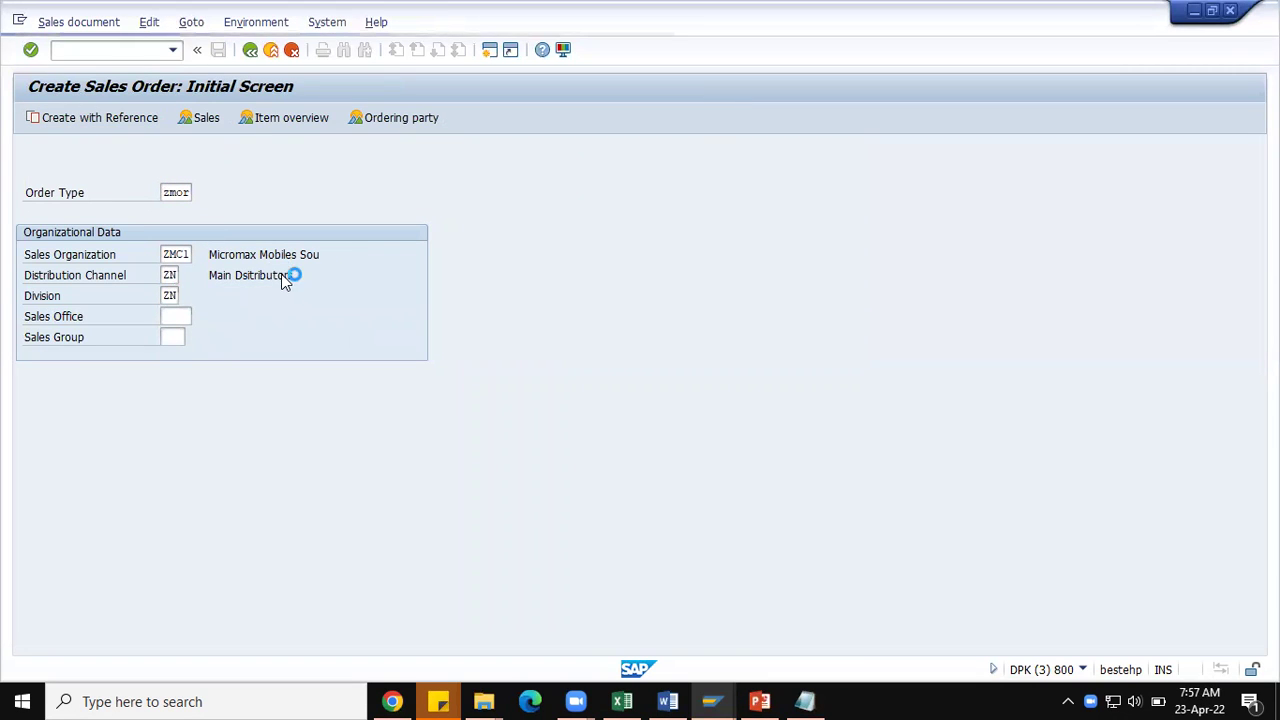
Proceed to the order overview and fill in the customer number as sold-to and ship-to party, plus the purchase order number
{"action": "key", "text": "Return"}
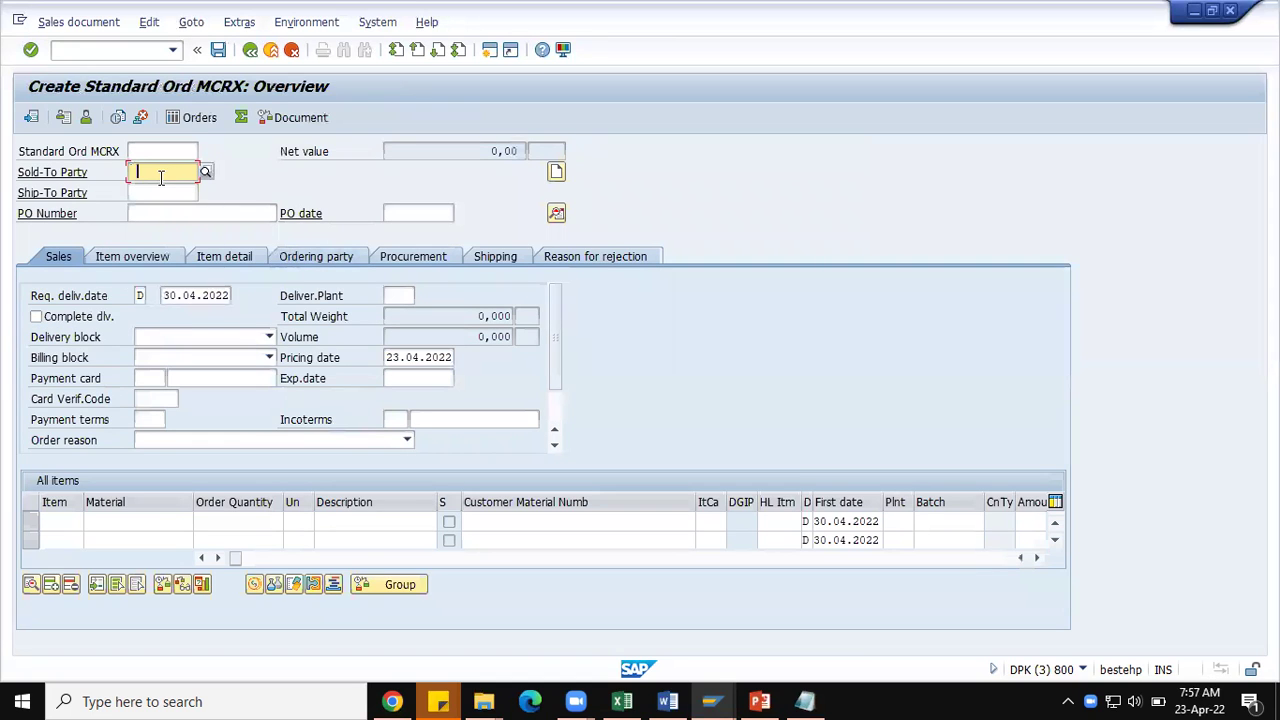
{"action": "left_click", "coordinate": [170, 190]}
{"action": "left_click", "coordinate": [170, 190]}
{"action": "left_click", "coordinate": [170, 206]}
{"action": "left_click", "coordinate": [172, 212]}
{"action": "left_click", "coordinate": [175, 230]}
Add material MCRMX1001 as the first order item with an order quantity of 5
{"action": "left_click", "coordinate": [140, 521]}
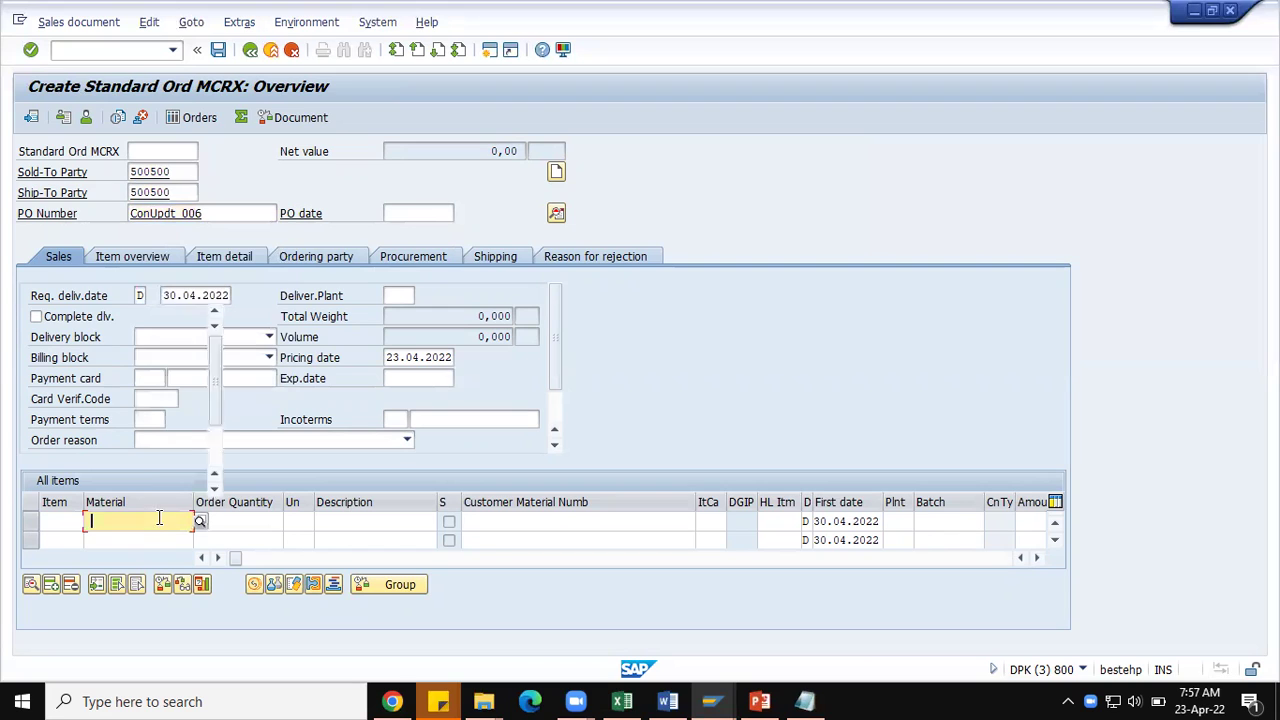
{"action": "left_click", "coordinate": [150, 314]}
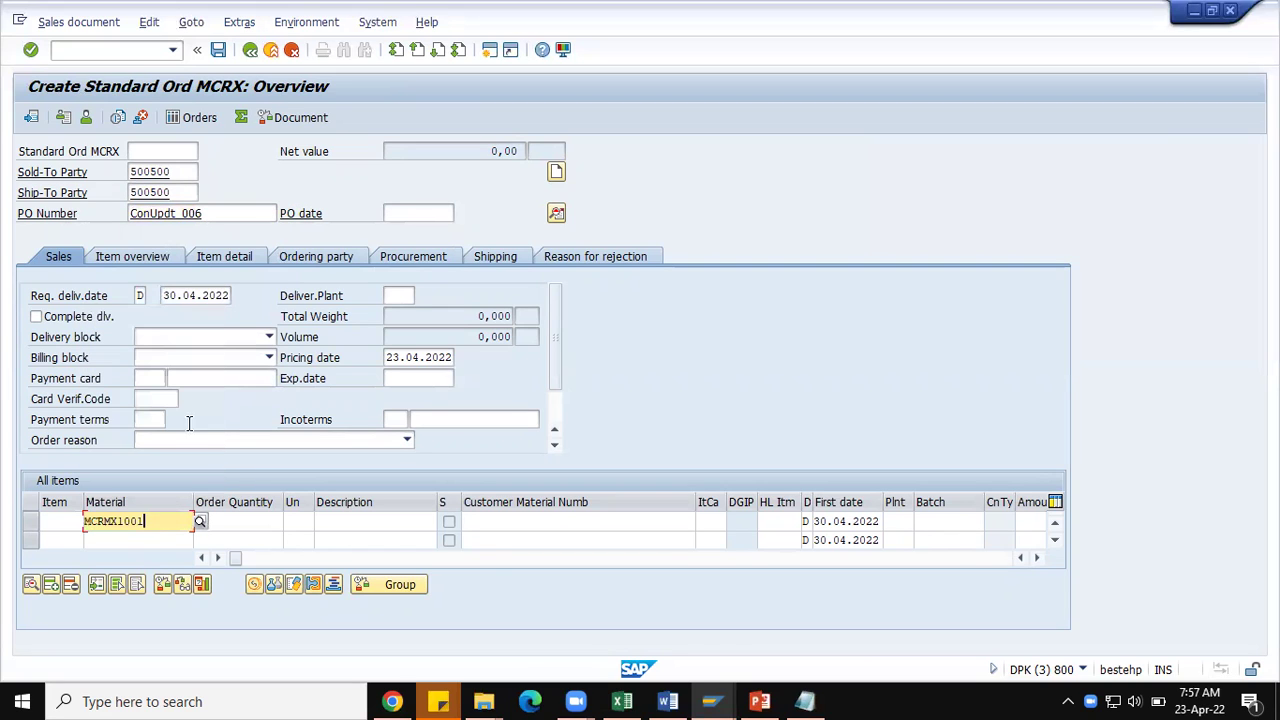
{"action": "left_click", "coordinate": [234, 521]}
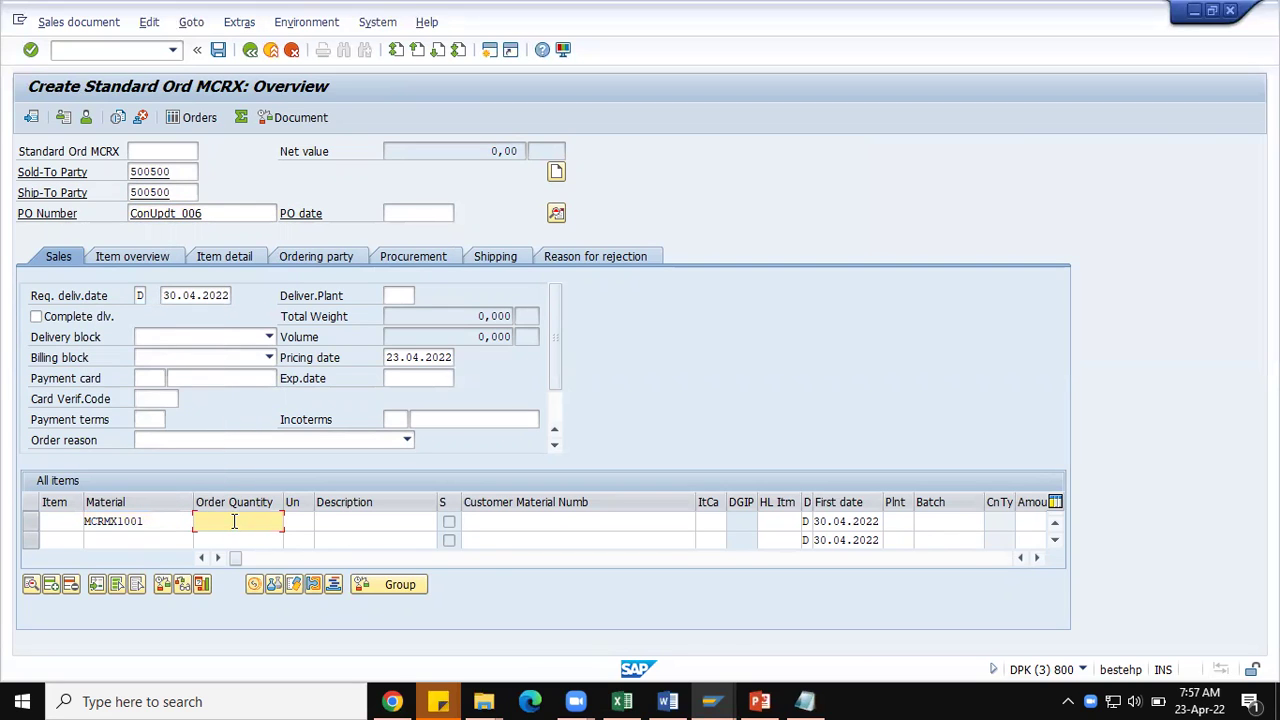
{"action": "type", "text": "5"}
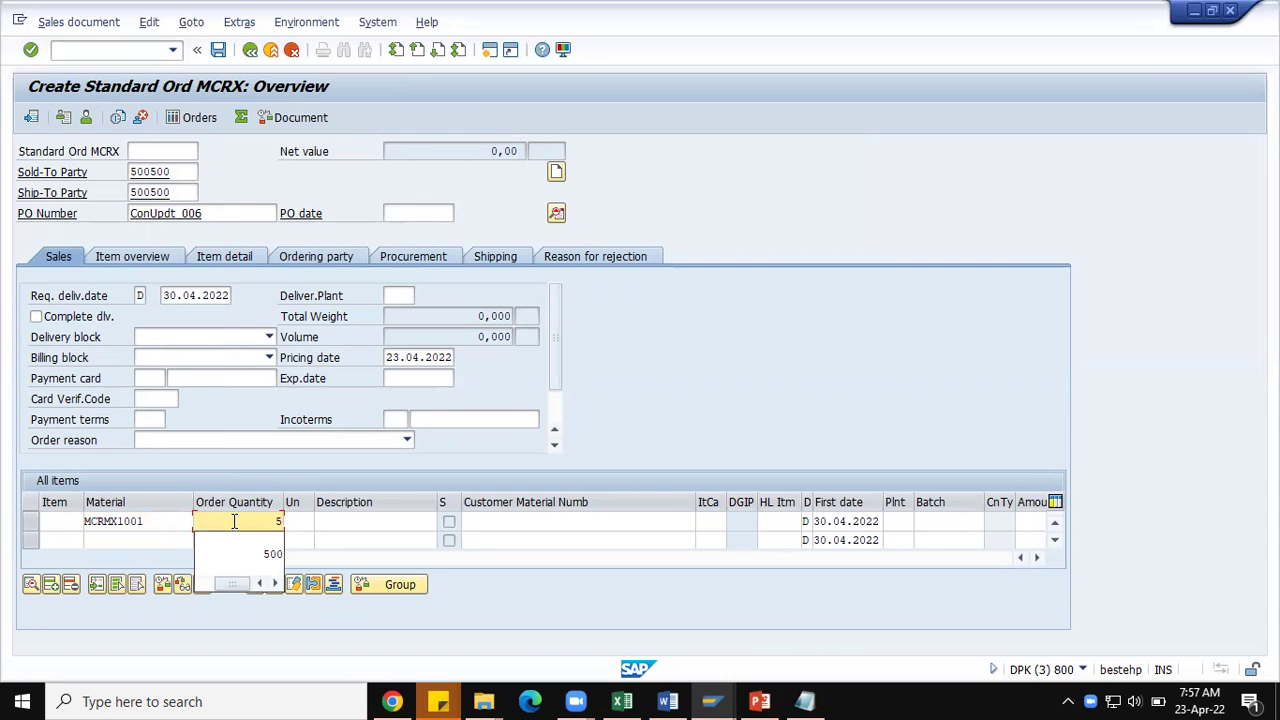
Switch to the K004 condition record session, check the pricing limits of MCRMX1001 and return to the record overview
{"action": "key", "text": "alt+Tab"}
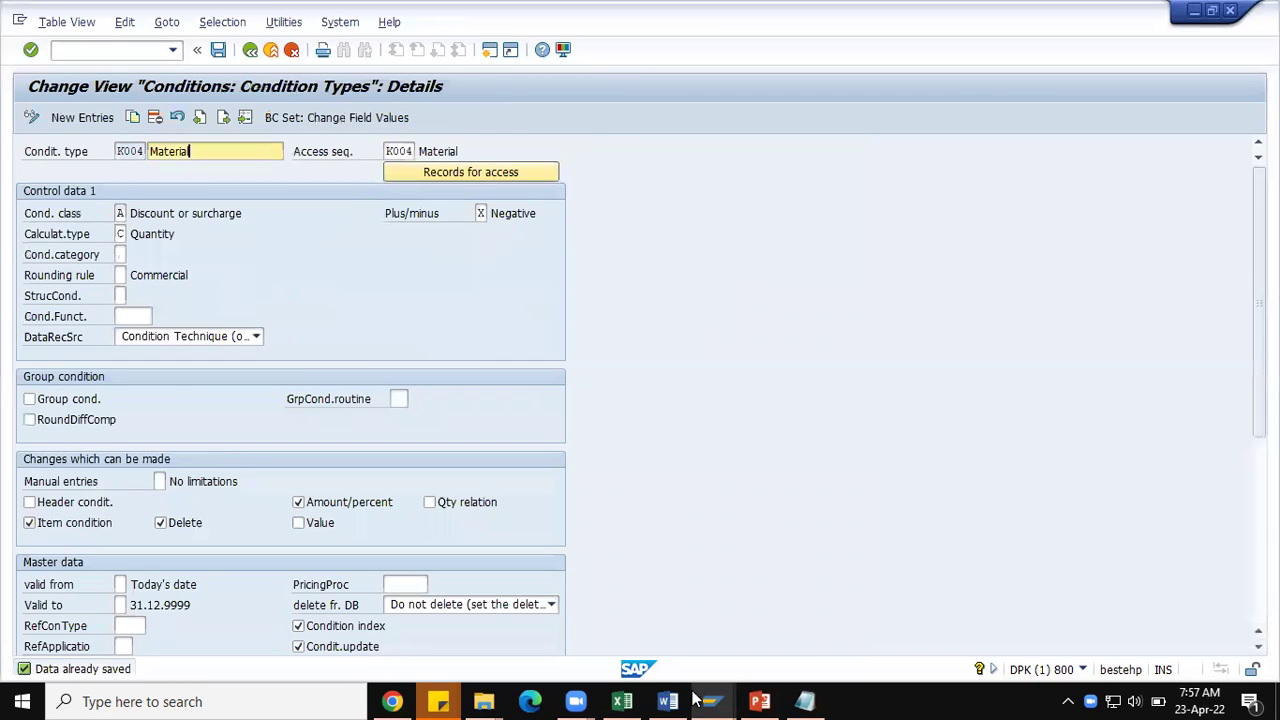
{"action": "key", "text": "alt+Tab"}
{"action": "mouse_move", "coordinate": [712, 700]}
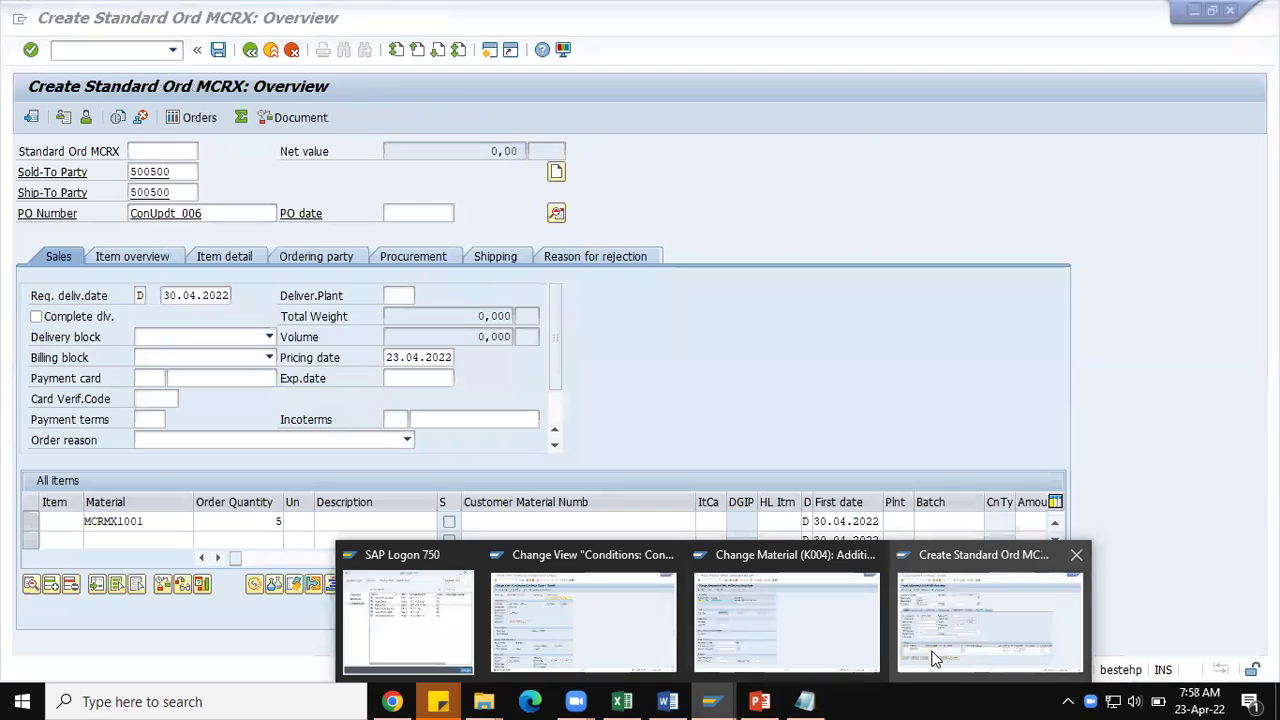
{"action": "left_click", "coordinate": [800, 630]}
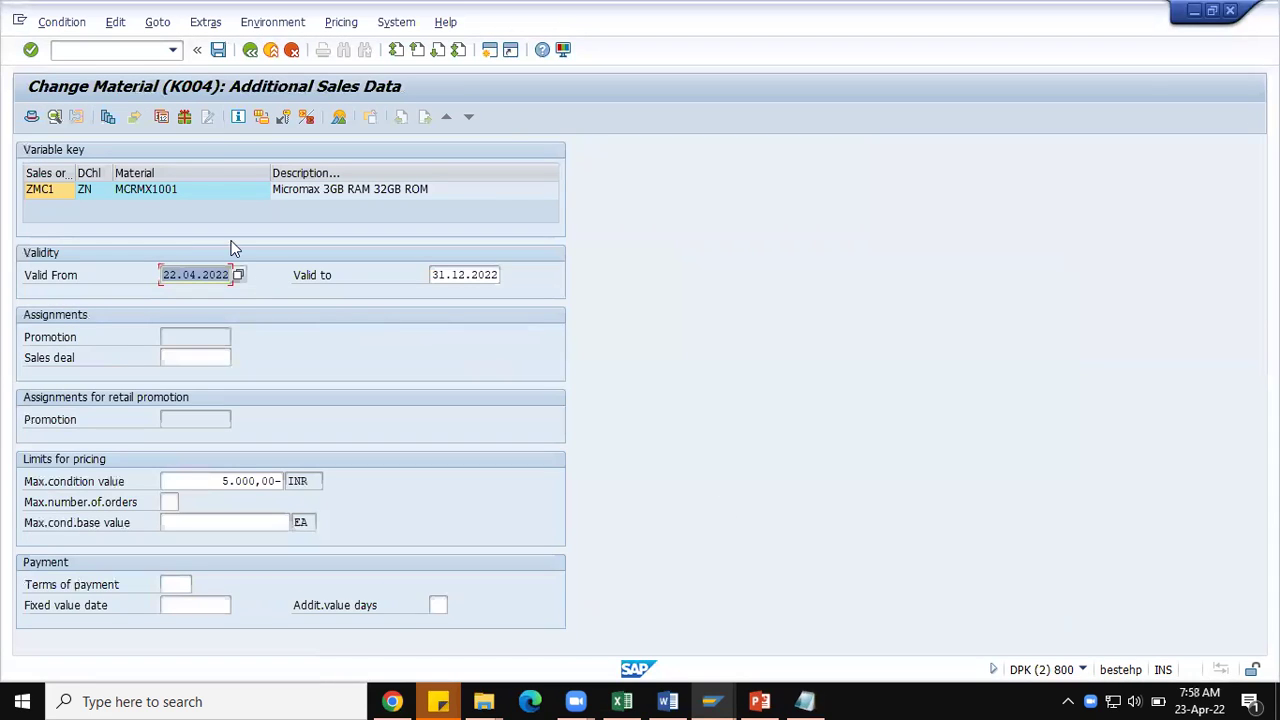
{"action": "left_click", "coordinate": [250, 50]}
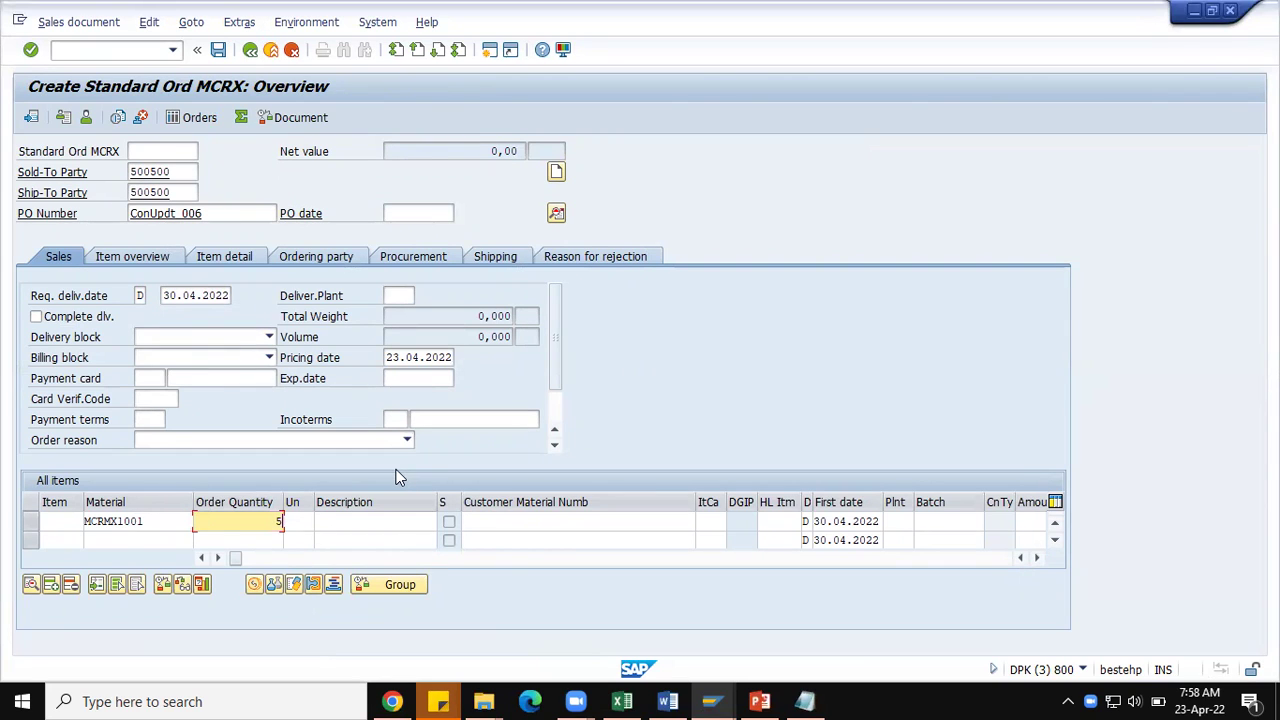
Confirm the MCRMX1001 order item and open its pricing conditions to examine the K004 material discount's condition value
{"action": "key", "text": "Return"}
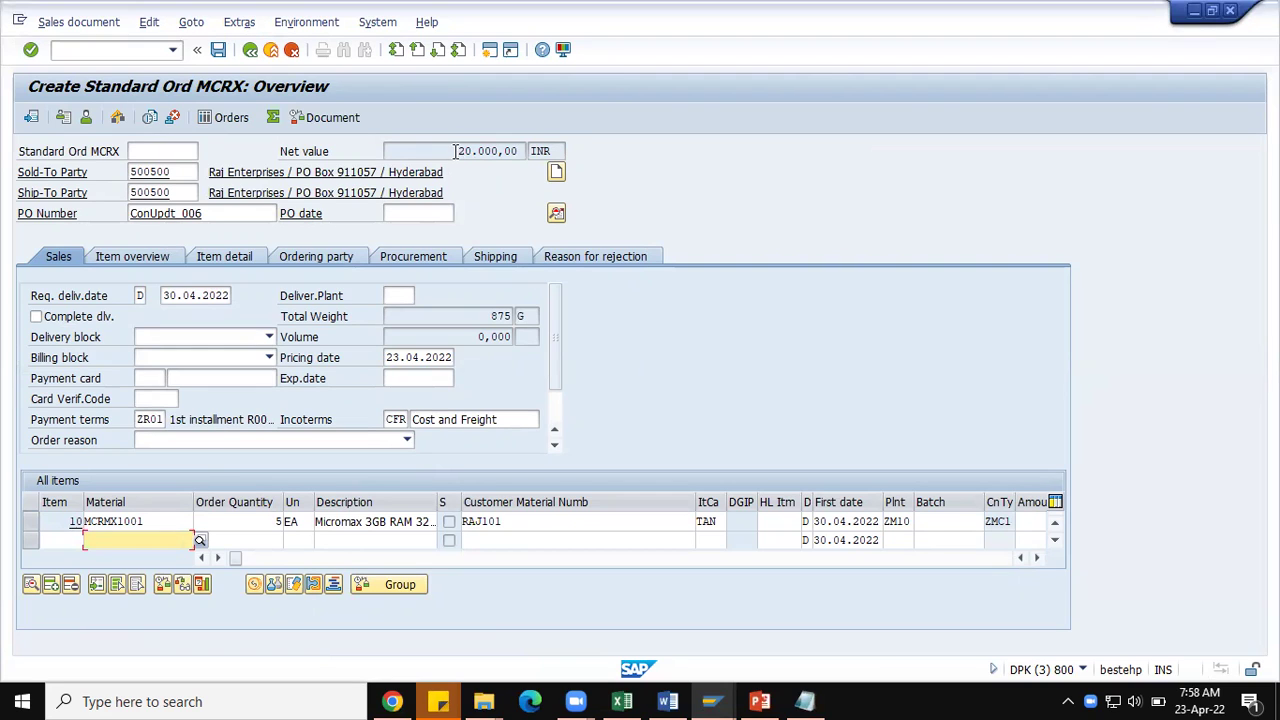
{"action": "double_click", "coordinate": [165, 523]}
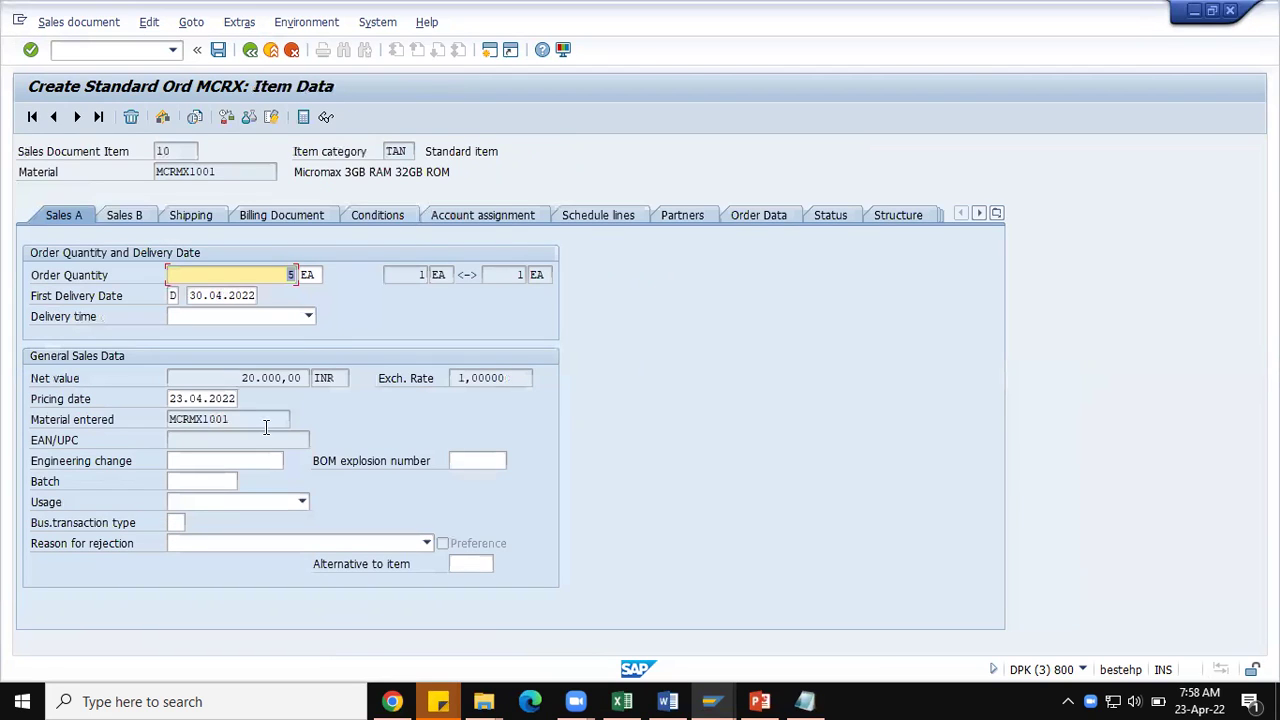
{"action": "left_click", "coordinate": [390, 214]}
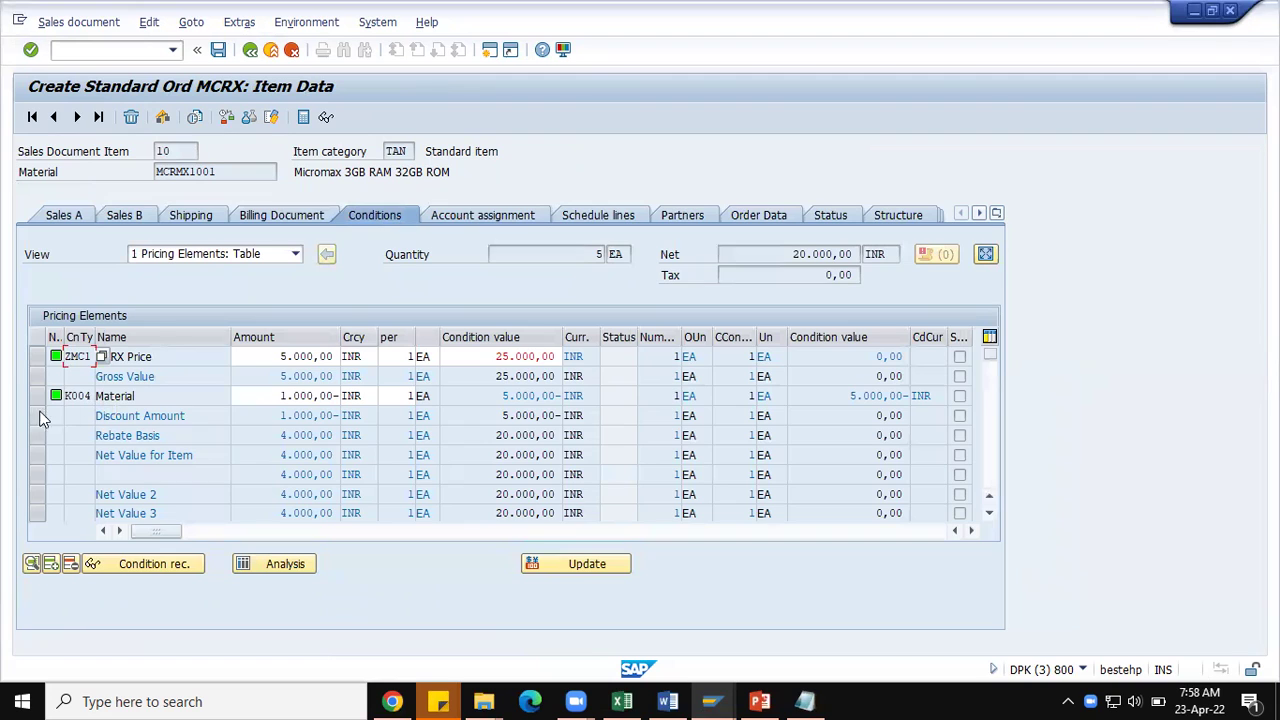
{"action": "left_click", "coordinate": [35, 396]}
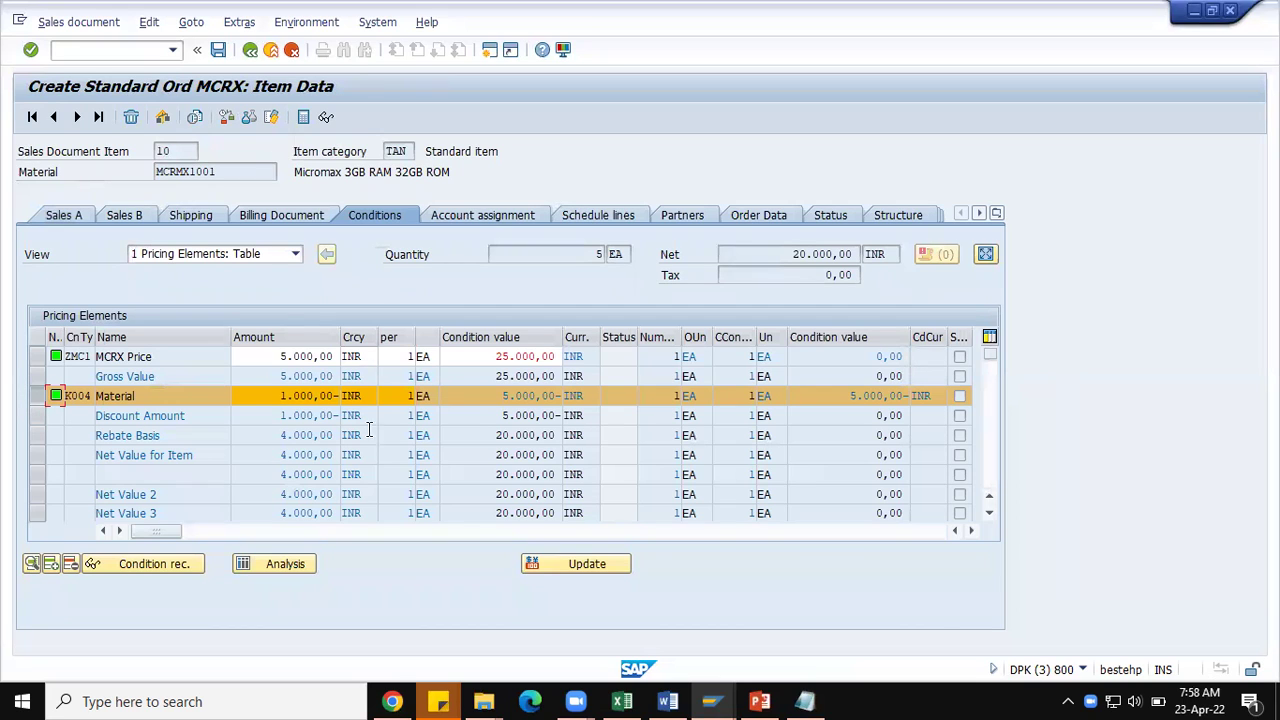
{"action": "left_click", "coordinate": [490, 396]}
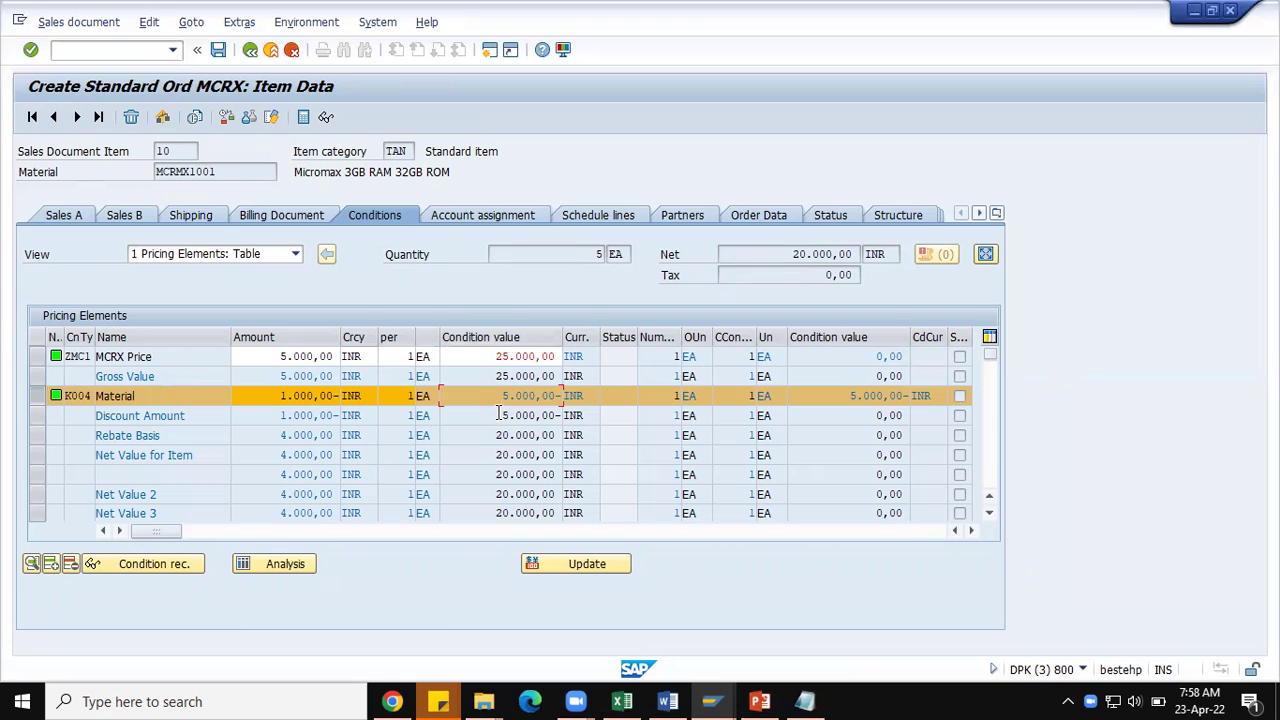
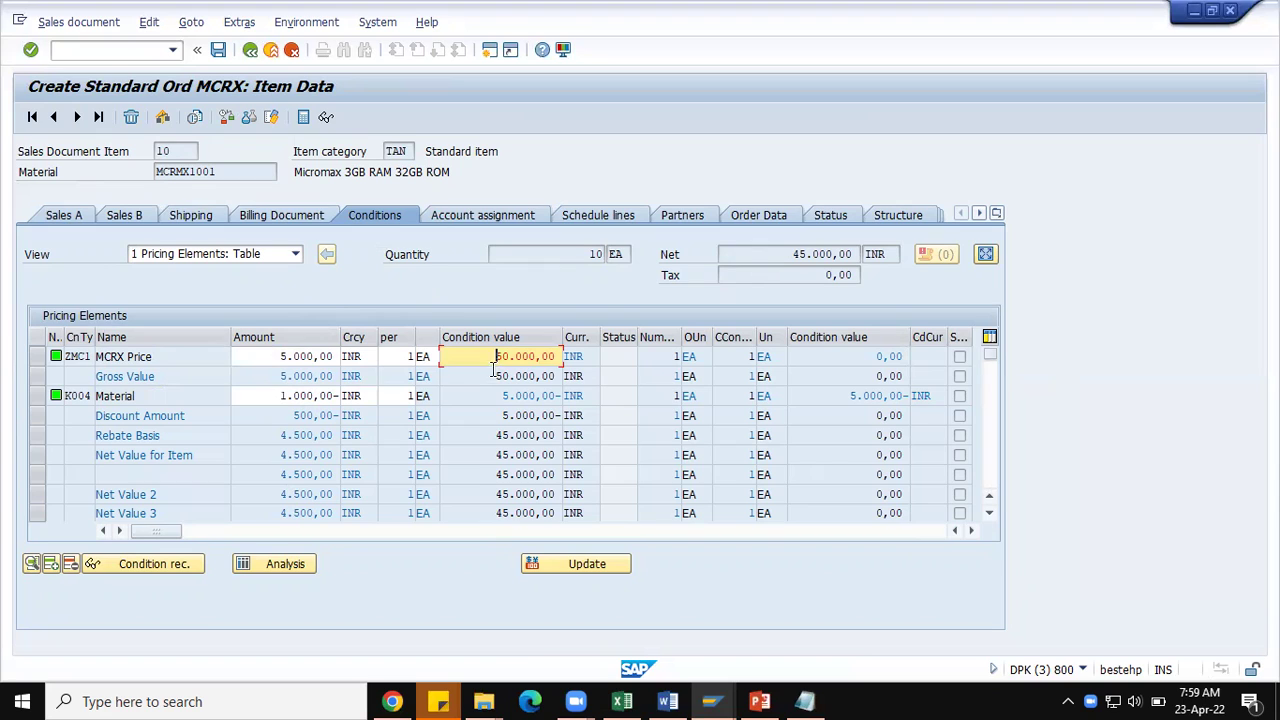
Compare the item's K004 condition value with the maximum condition value in the MCRMX1001 record's additional sales data
{"action": "left_click_drag", "start_coordinate": [500, 395], "coordinate": [566, 396]}
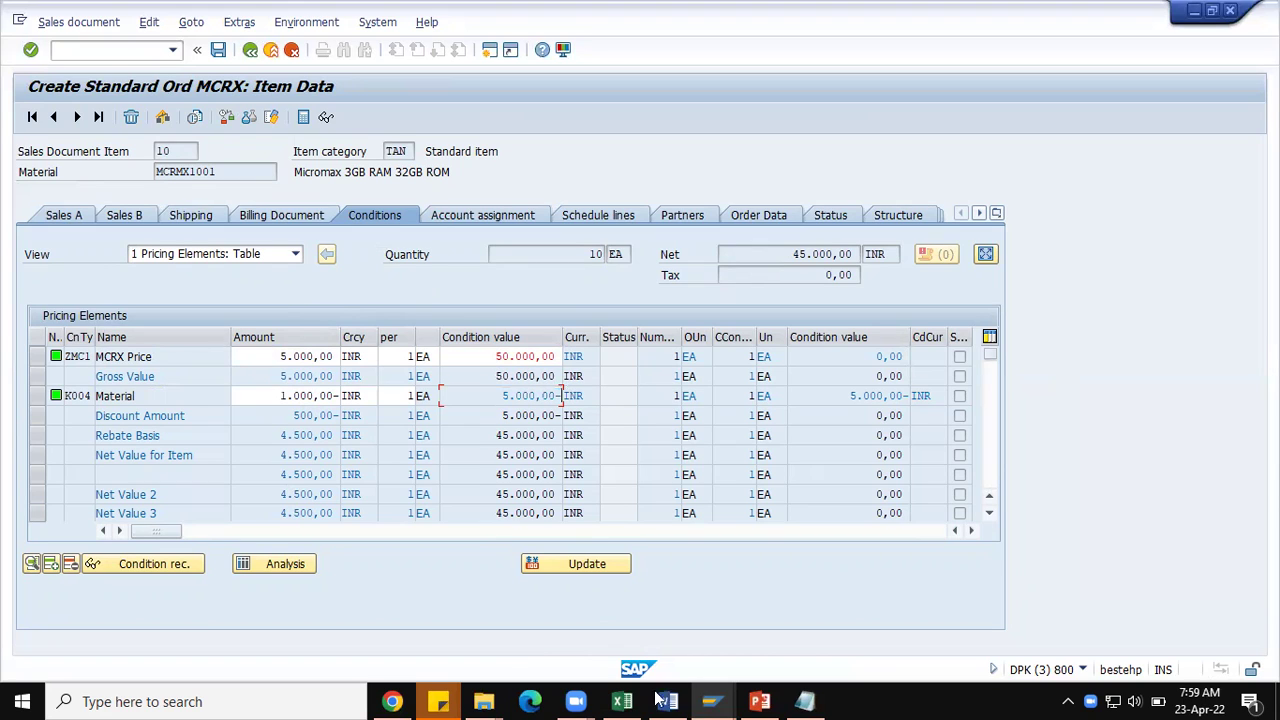
{"action": "mouse_move", "coordinate": [712, 700]}
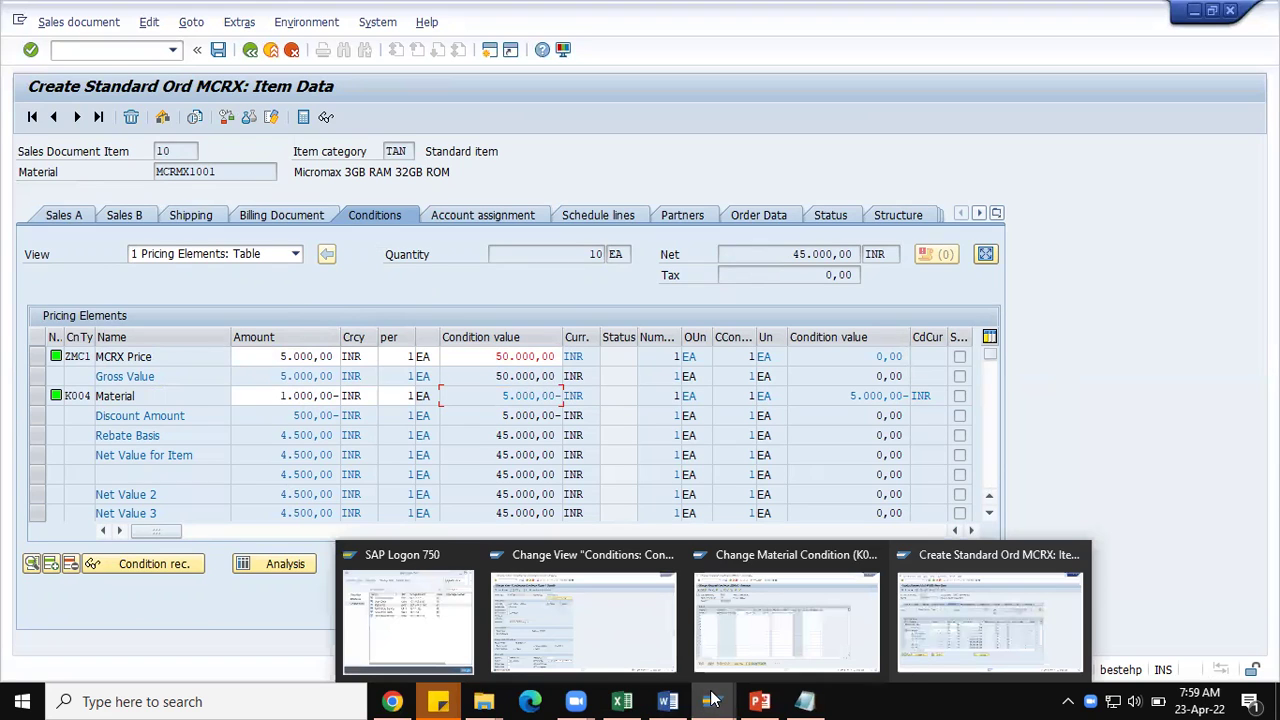
{"action": "left_click", "coordinate": [789, 645]}
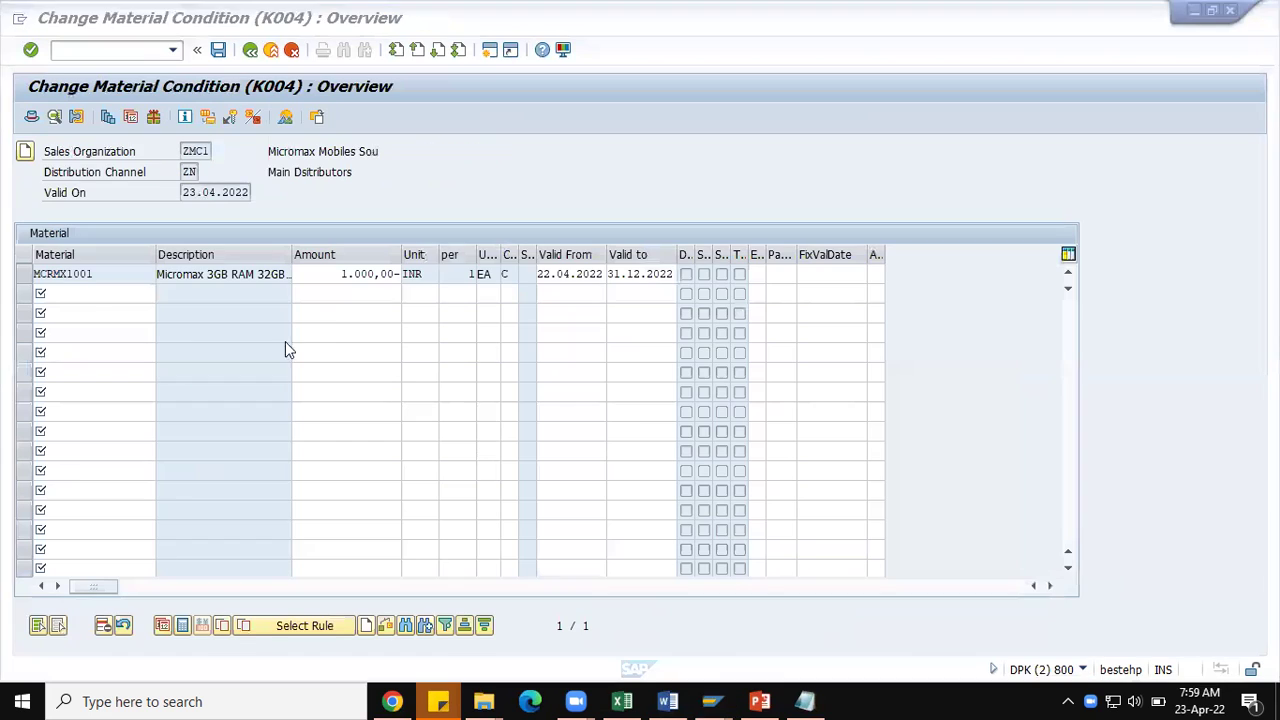
{"action": "left_click", "coordinate": [24, 276]}
{"action": "left_click", "coordinate": [66, 118]}
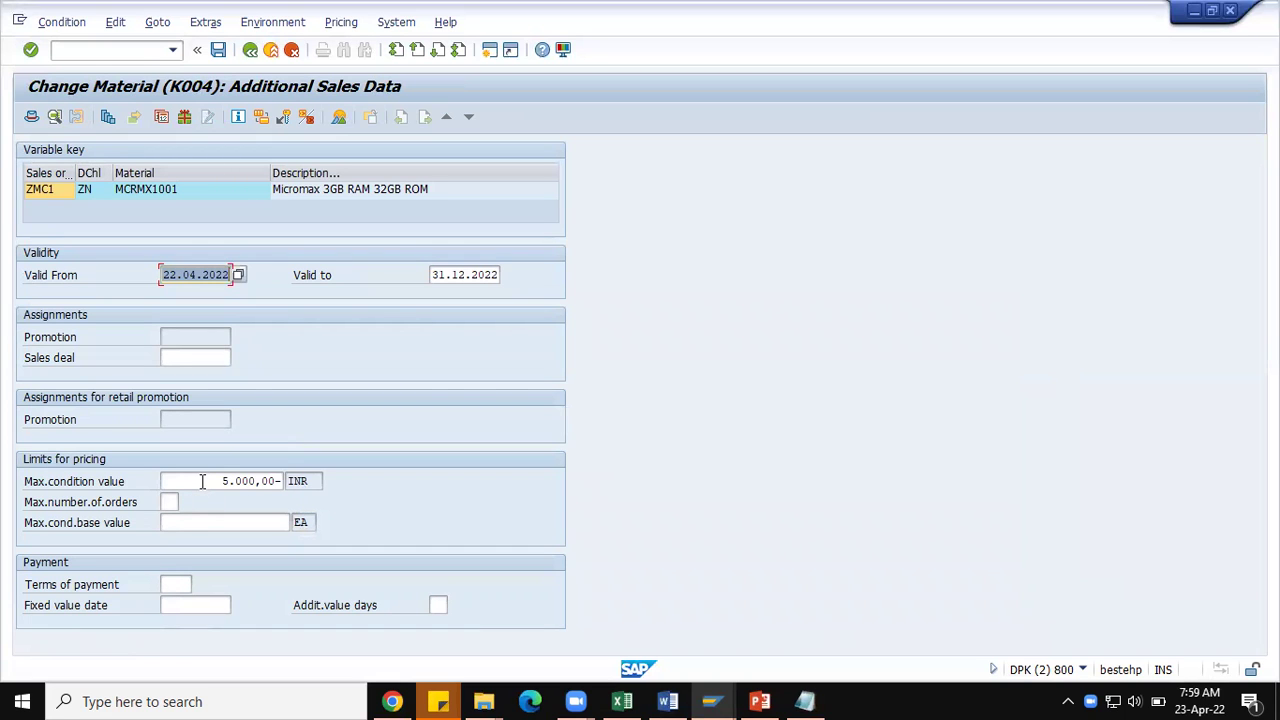
{"action": "key", "text": "F3"}
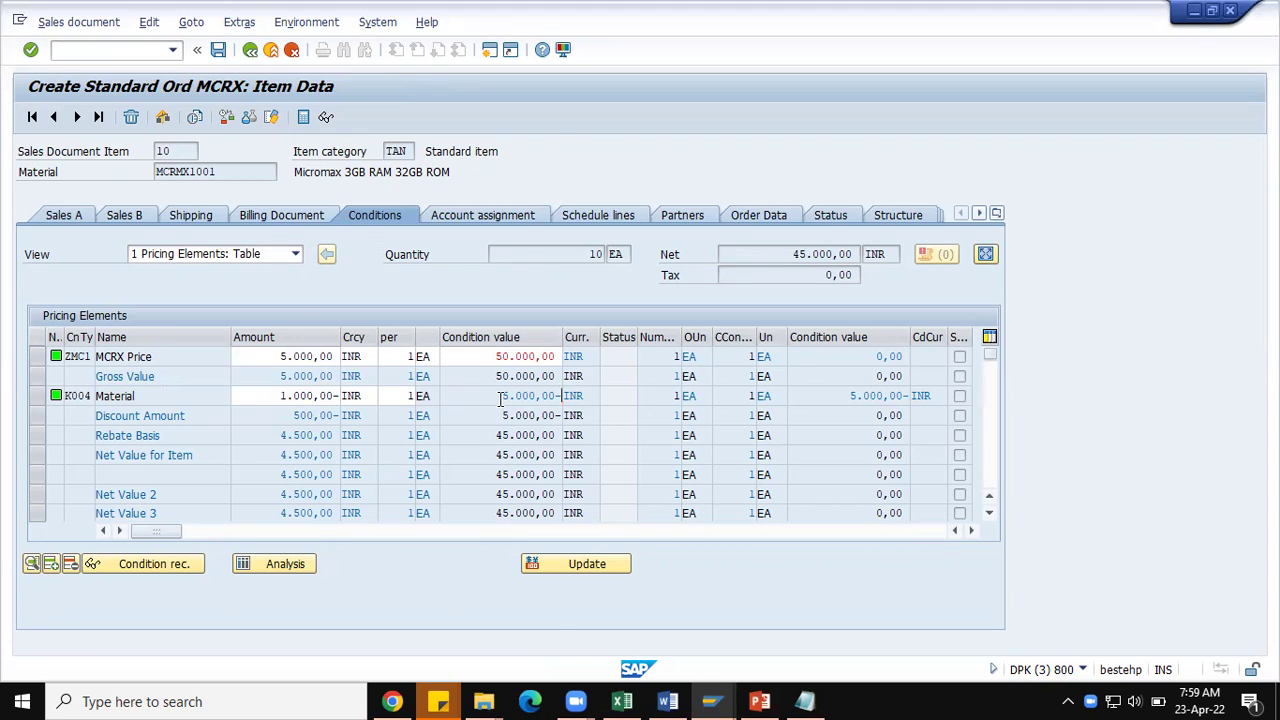
{"action": "double_click", "coordinate": [501, 398]}
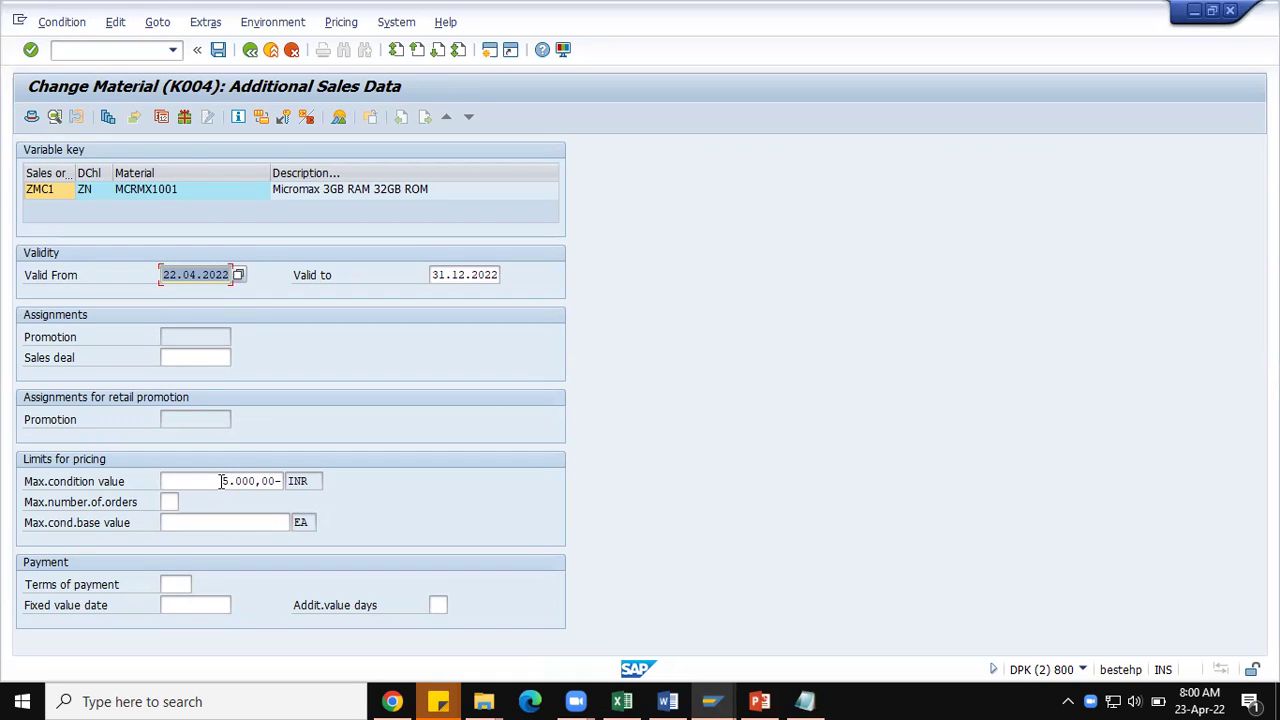
{"action": "key", "text": "alt+Tab"}
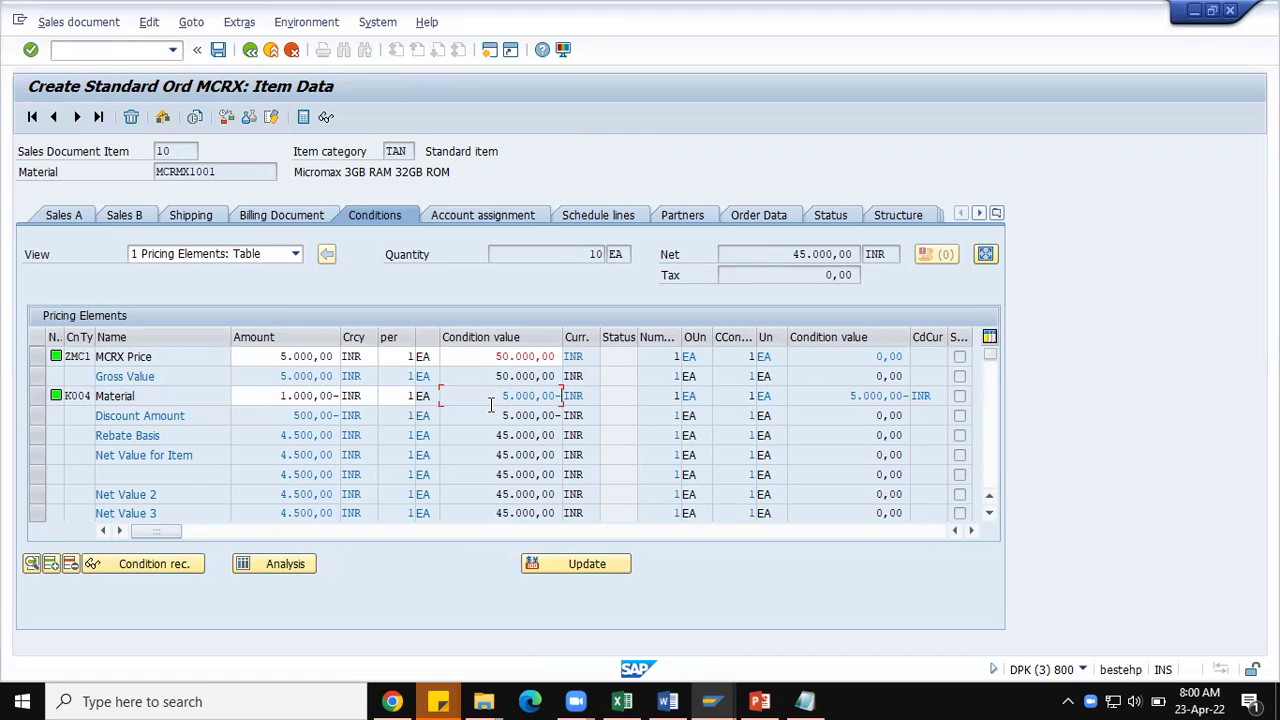
{"action": "key", "text": "alt+Tab"}
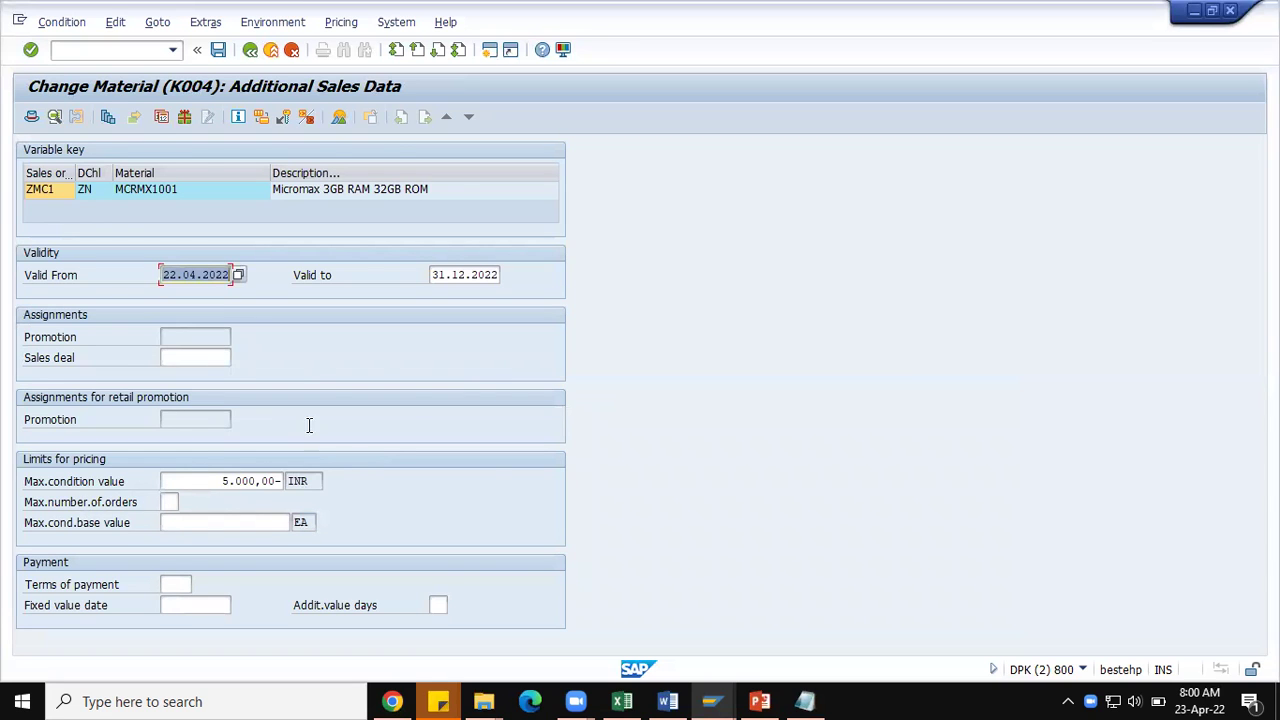
{"action": "key", "text": "alt+Tab"}
{"action": "key", "text": "alt+Tab"}
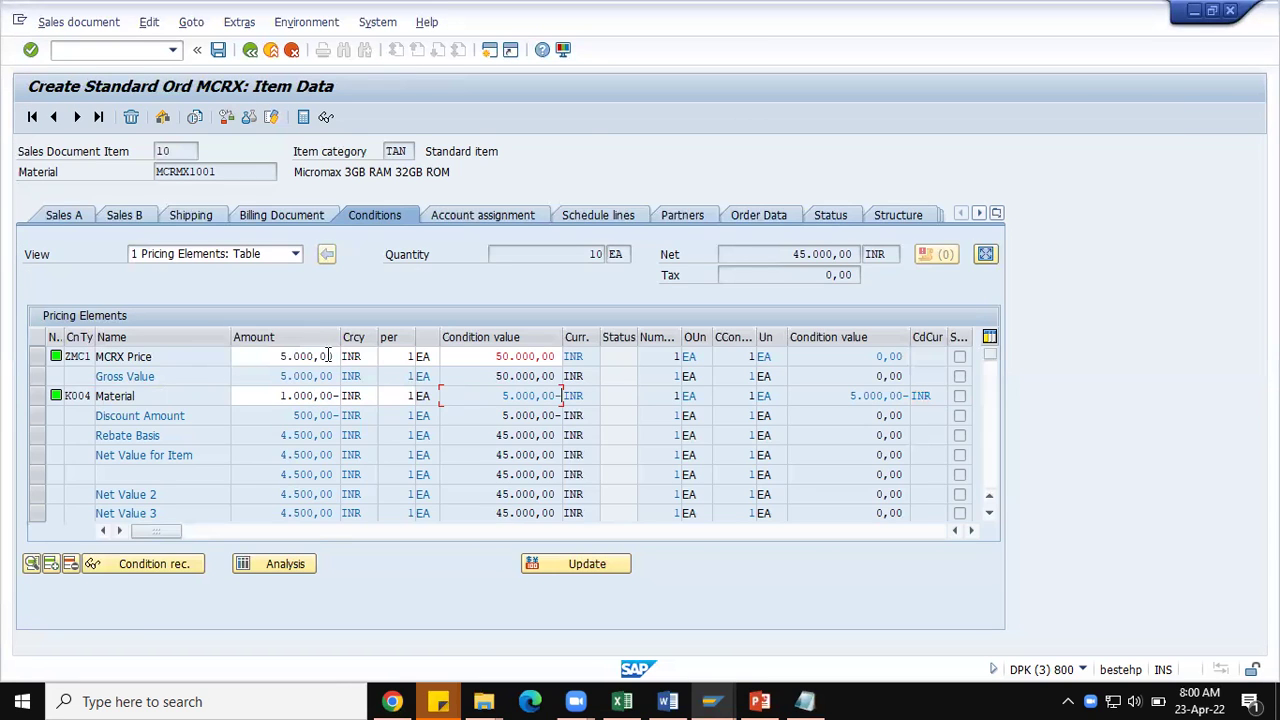
In the MCRMX1001 record's additional sales data, clear the maximum condition value and set the maximum condition base value to 10 EA
{"action": "key", "text": "alt+Tab"}
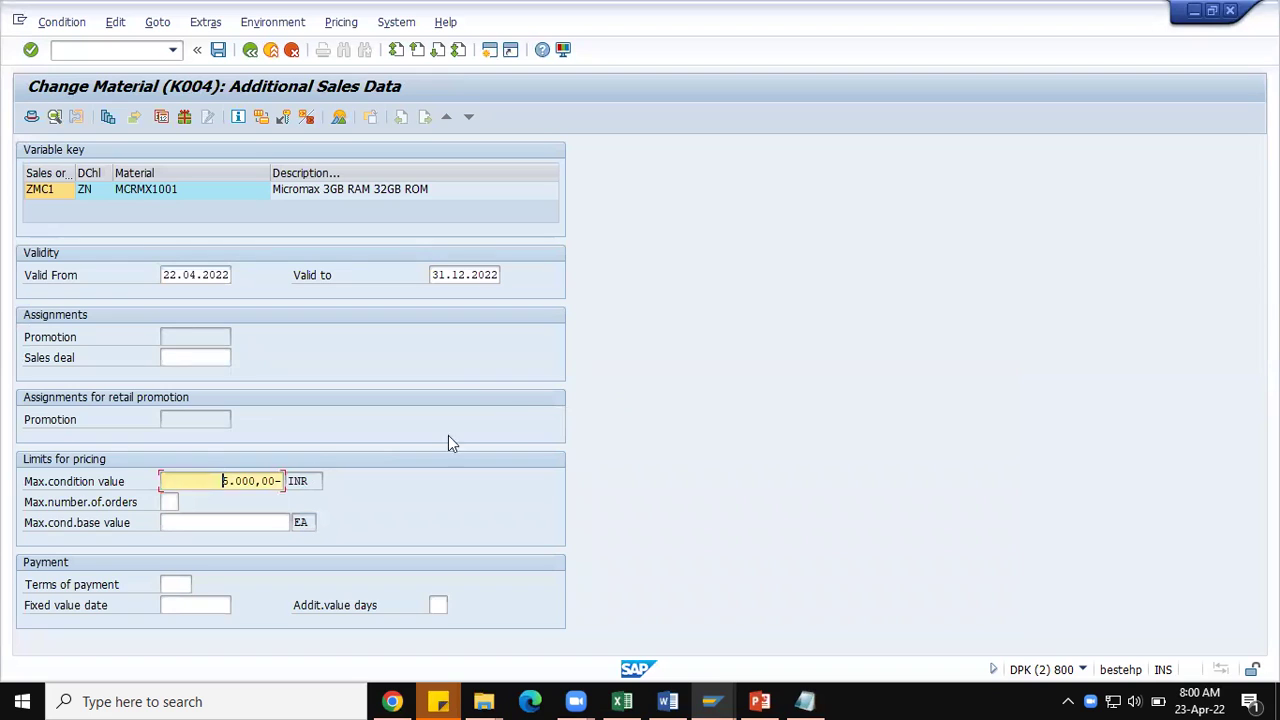
{"action": "key", "text": "Delete"}
{"action": "key", "text": "Delete"}
{"action": "key", "text": "Delete"}
{"action": "key", "text": "Delete"}
{"action": "key", "text": "Delete"}
{"action": "key", "text": "Delete"}
{"action": "key", "text": "Delete"}
{"action": "key", "text": "Delete"}
{"action": "key", "text": "Delete"}
{"action": "key", "text": "Tab"}
{"action": "key", "text": "Tab"}
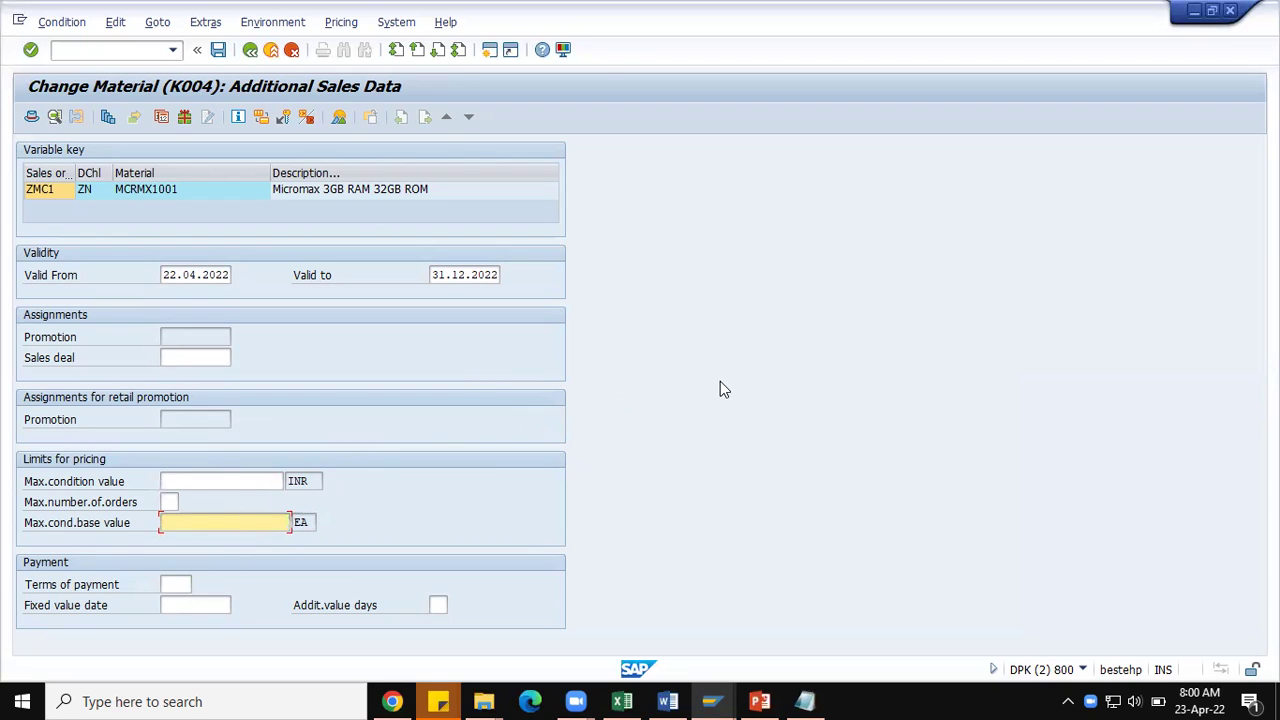
{"action": "type", "text": "10"}
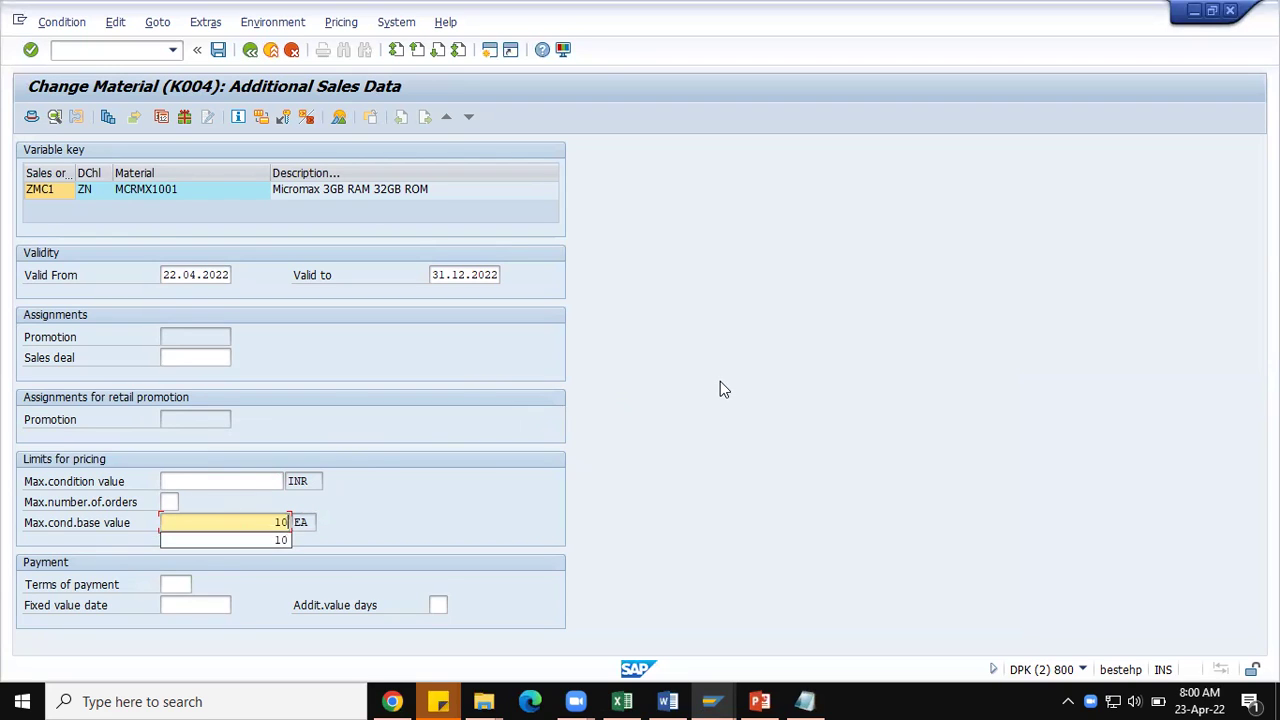
{"action": "key", "text": "Return"}
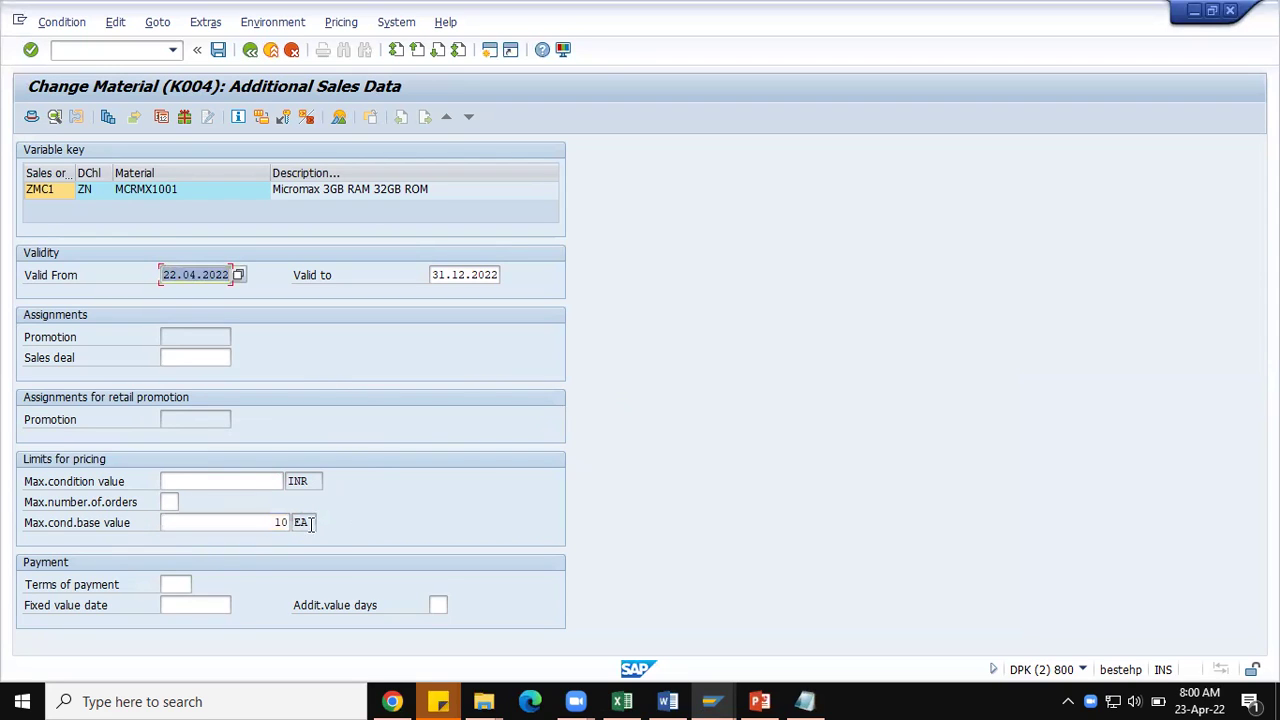
Leave the additional sales data, save the K004 condition record and reopen the MCRMX1001 record overview
{"action": "left_click", "coordinate": [250, 49]}
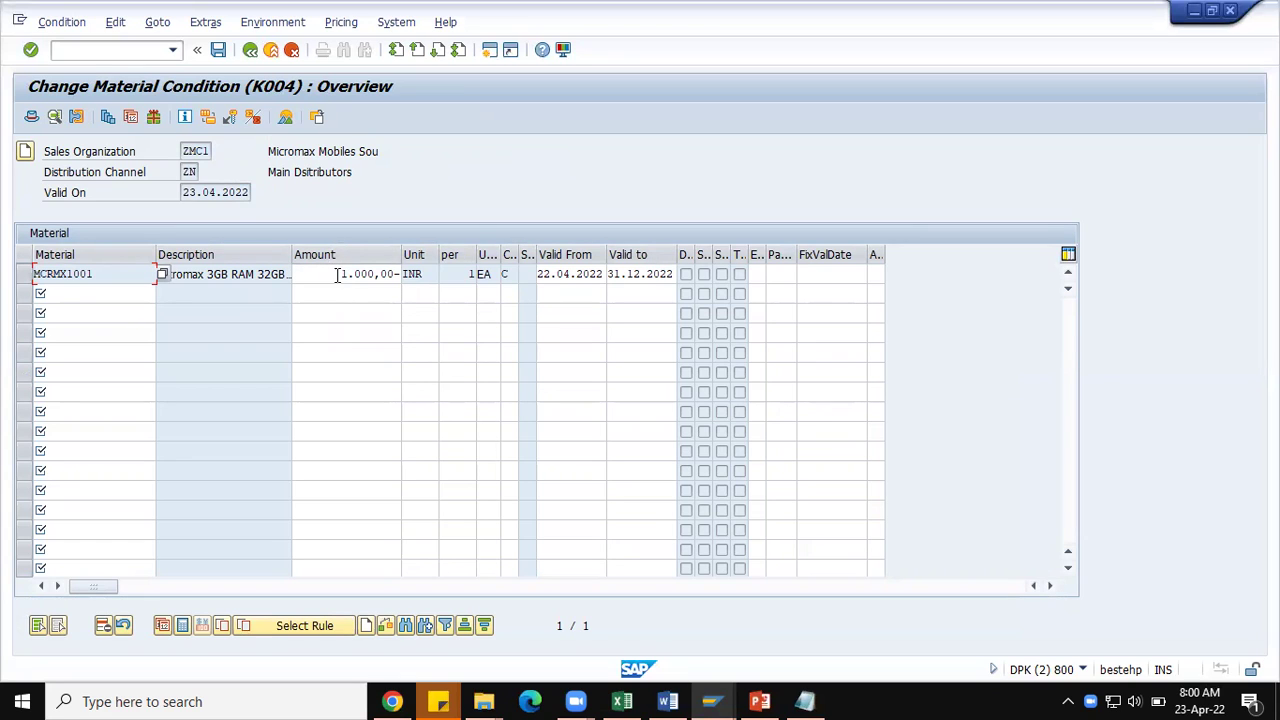
{"action": "left_click", "coordinate": [218, 49]}
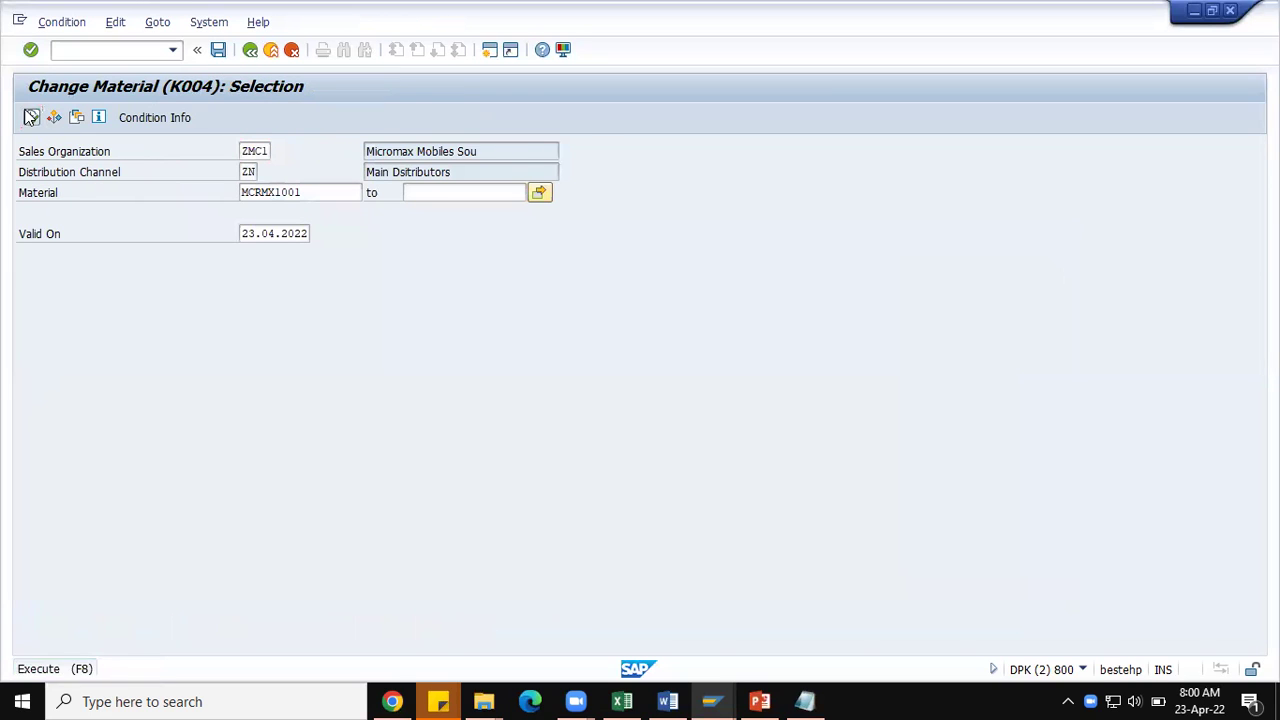
{"action": "key", "text": "F8"}
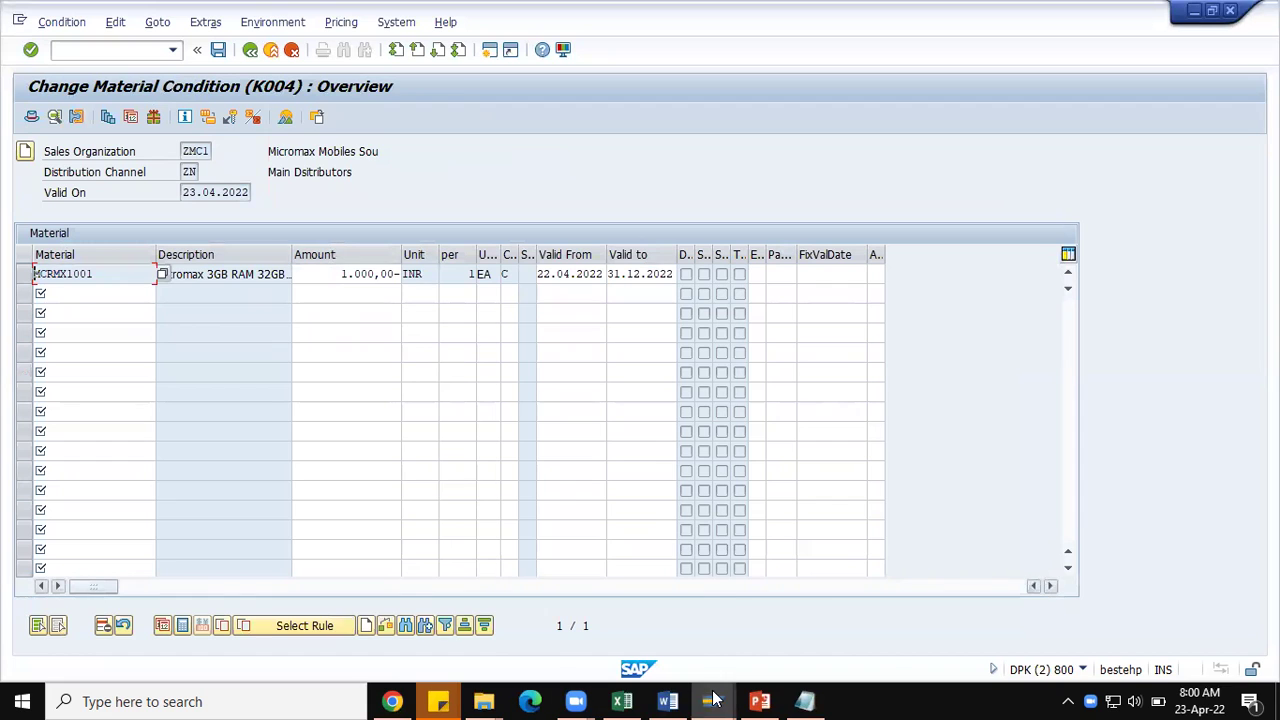
Switch to the sales order session, restart transaction VA01 in place of the current order and continue with order type ZMOR
{"action": "mouse_move", "coordinate": [712, 699]}
{"action": "left_click", "coordinate": [913, 608]}
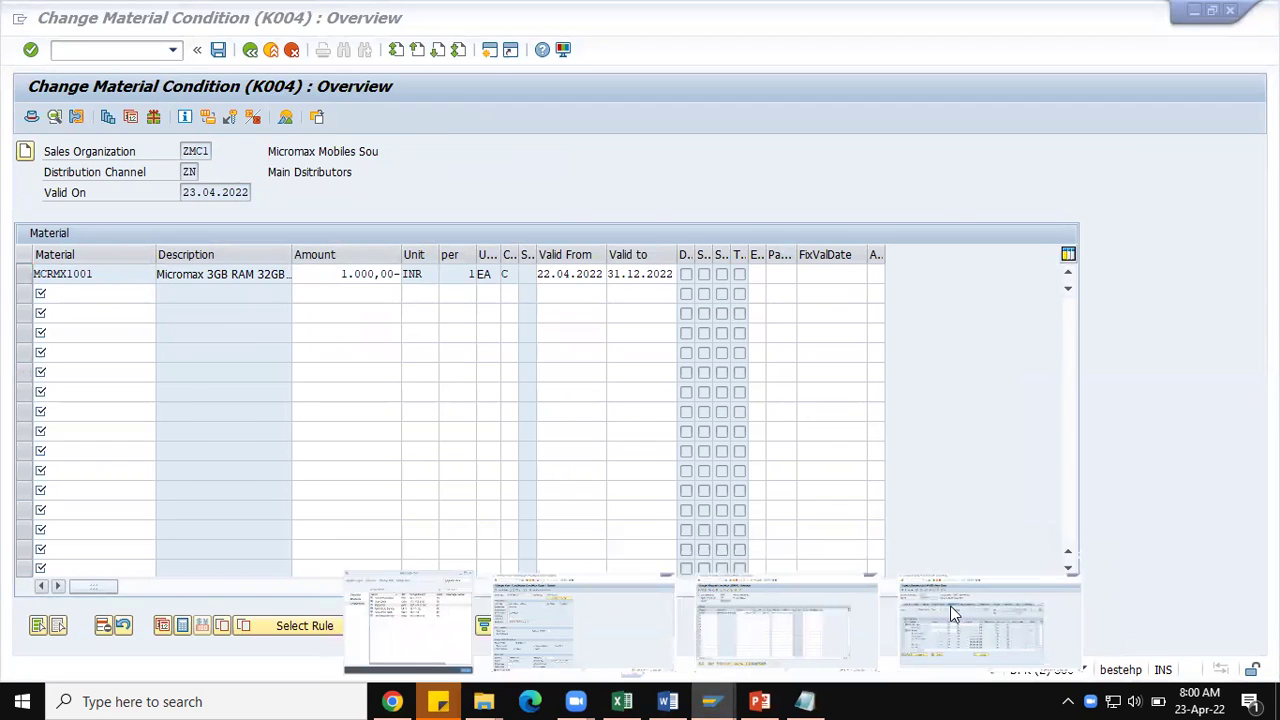
{"action": "left_click", "coordinate": [110, 49]}
{"action": "type", "text": "/NVA01"}
{"action": "key", "text": "Return"}
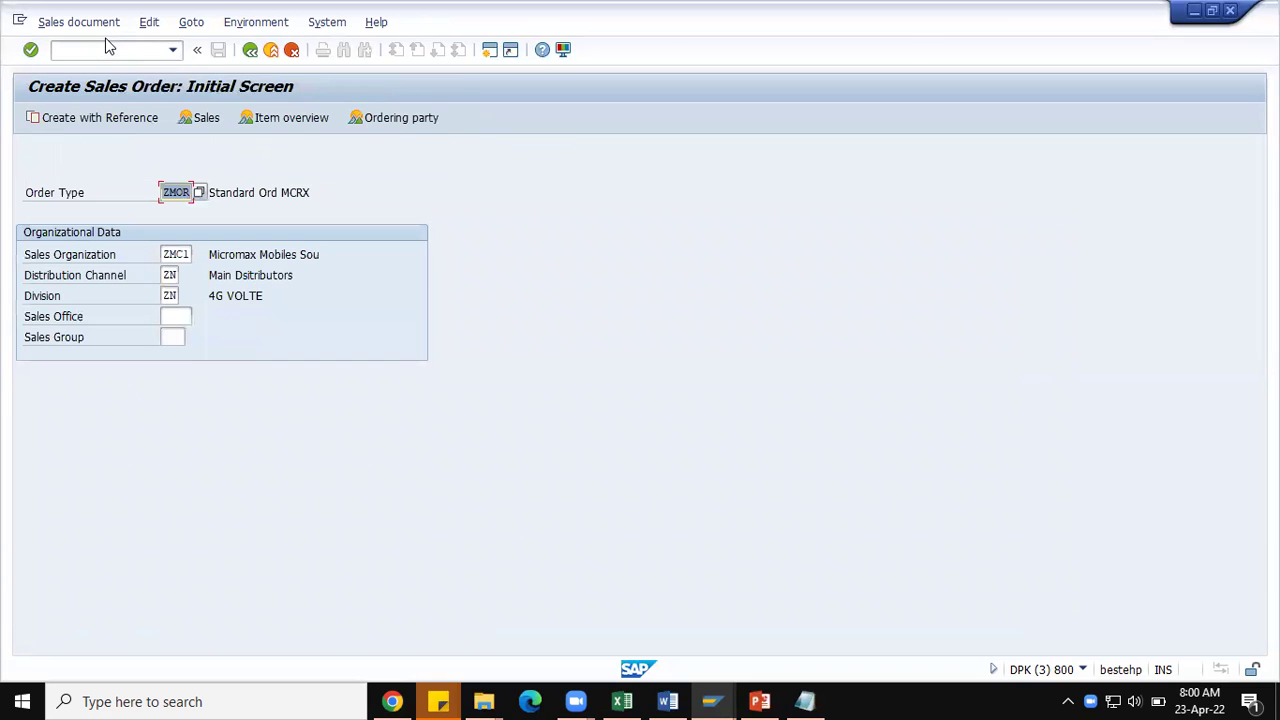
{"action": "key", "text": "Return"}
Fill in the new order's sold-to and ship-to party with the customer number and enter the purchase order number
{"action": "left_click", "coordinate": [176, 176]}
{"action": "left_click", "coordinate": [178, 190]}
{"action": "left_click", "coordinate": [176, 193]}
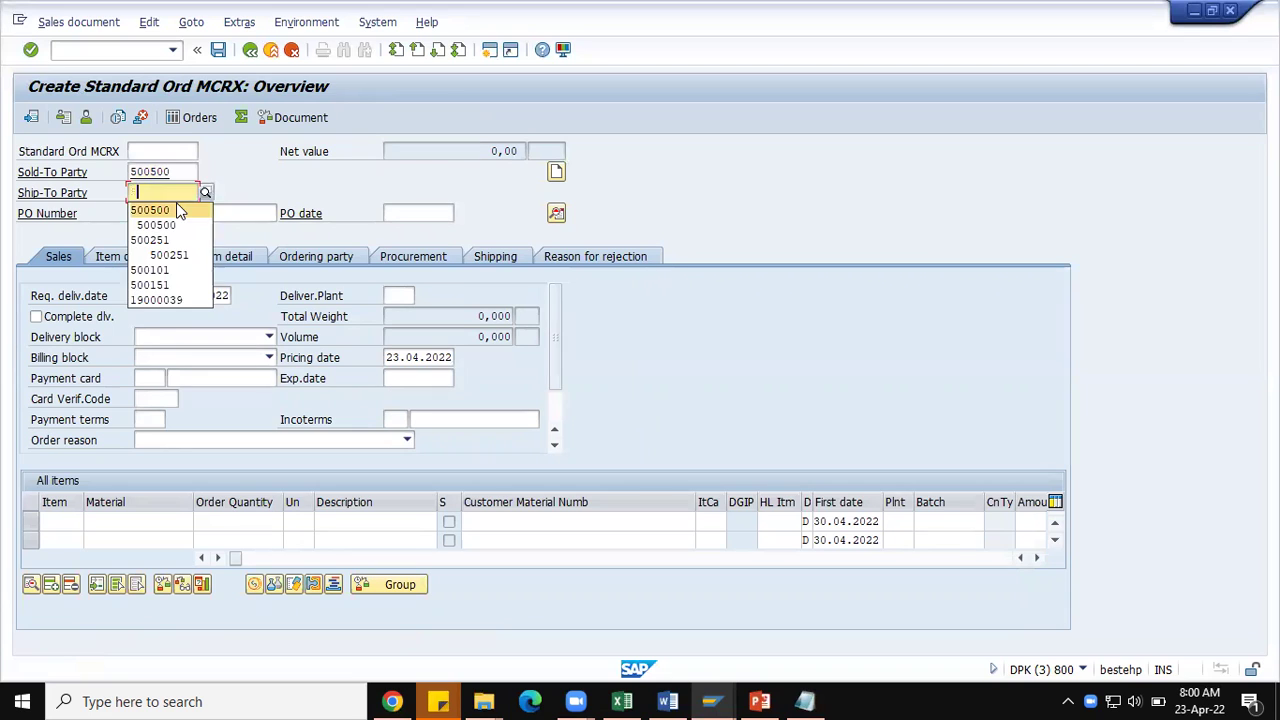
{"action": "left_click", "coordinate": [176, 207]}
{"action": "left_click", "coordinate": [174, 212]}
{"action": "left_click", "coordinate": [177, 232]}
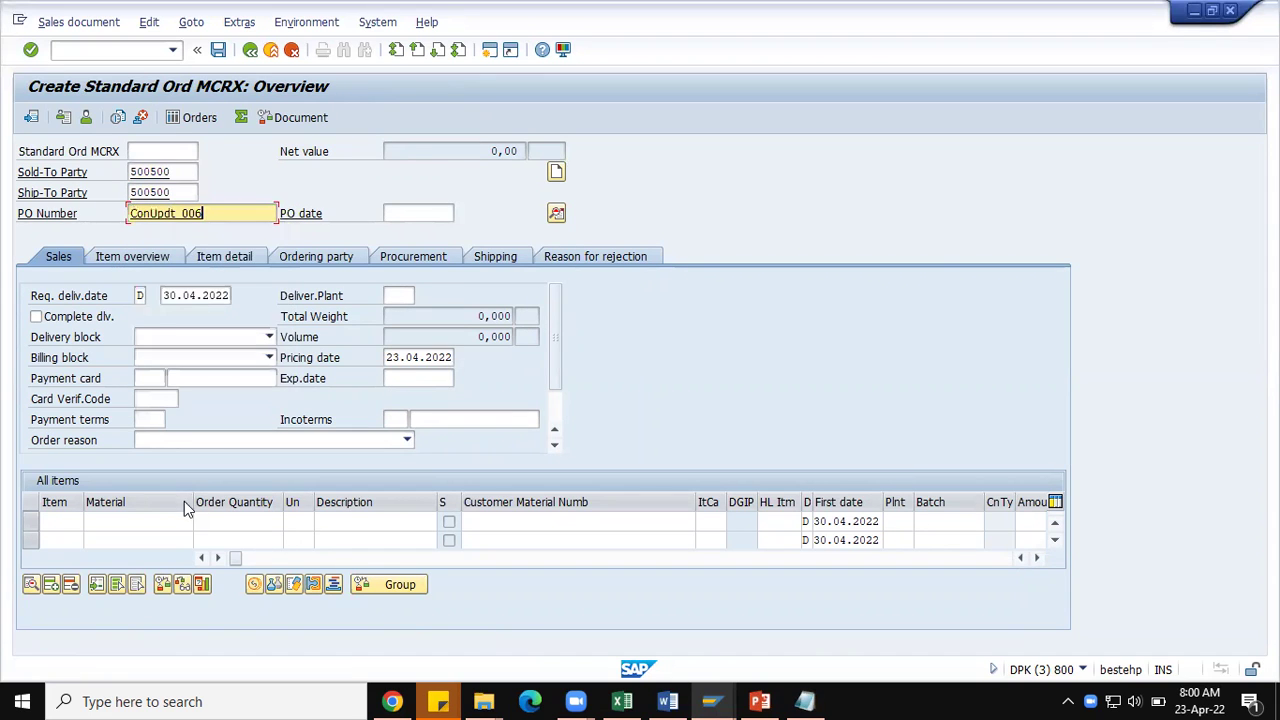
Add material MCRMX1001 as the order's first item with an order quantity of 10 and confirm the entry
{"action": "left_click", "coordinate": [168, 521]}
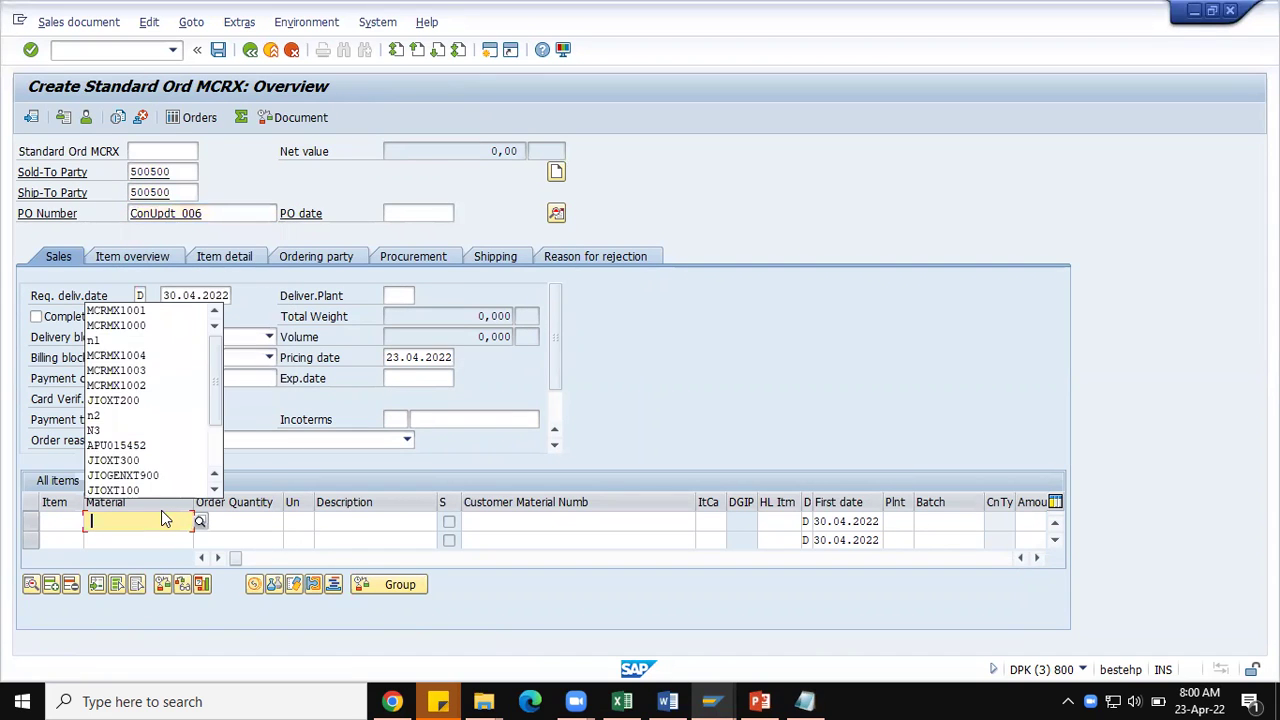
{"action": "left_click", "coordinate": [140, 310]}
{"action": "left_click", "coordinate": [249, 520]}
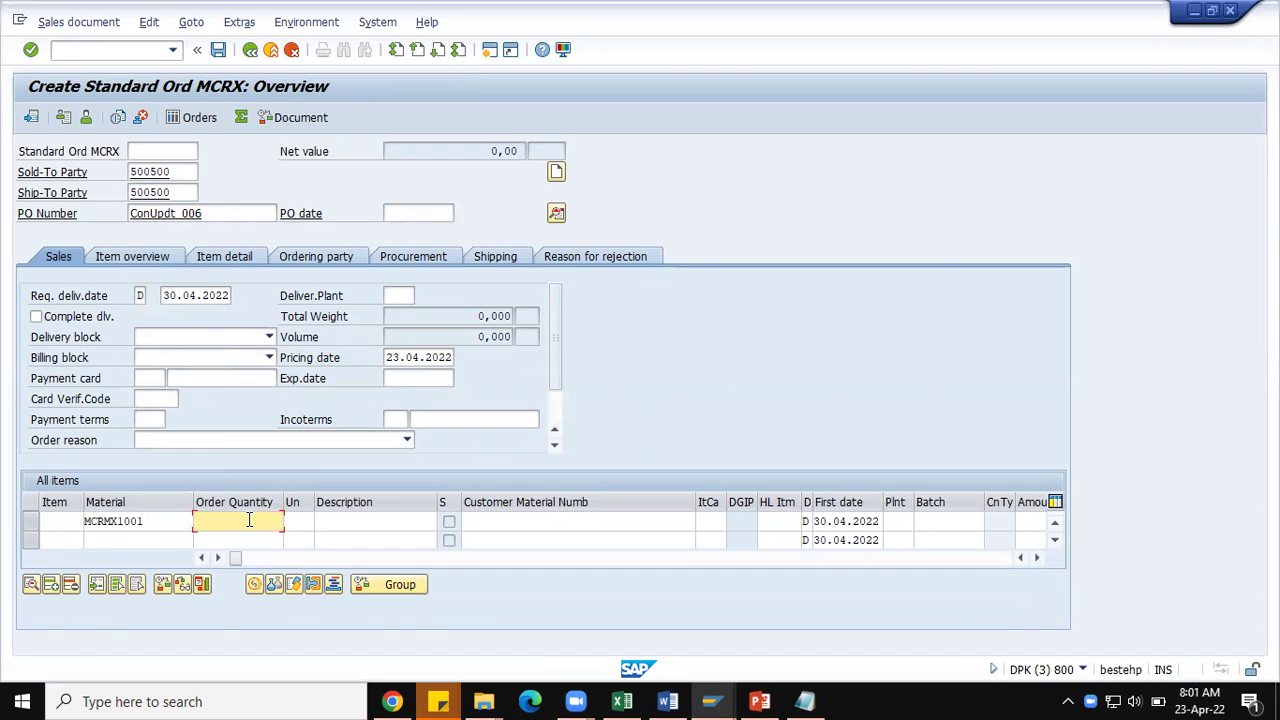
{"action": "type", "text": "10"}
{"action": "key", "text": "Return"}
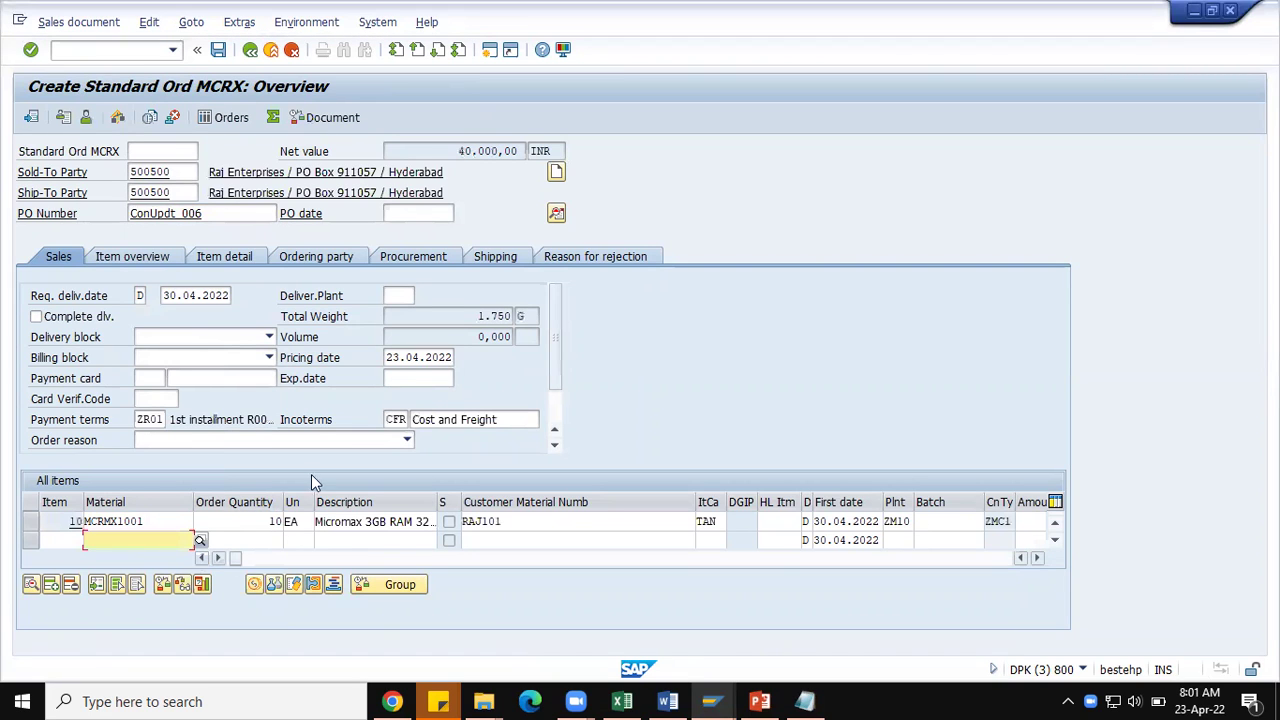
Examine the pricing conditions of the MCRMX1001 item, comparing the K004 discount, gross price and net value, and return to the order overview
{"action": "double_click", "coordinate": [171, 521]}
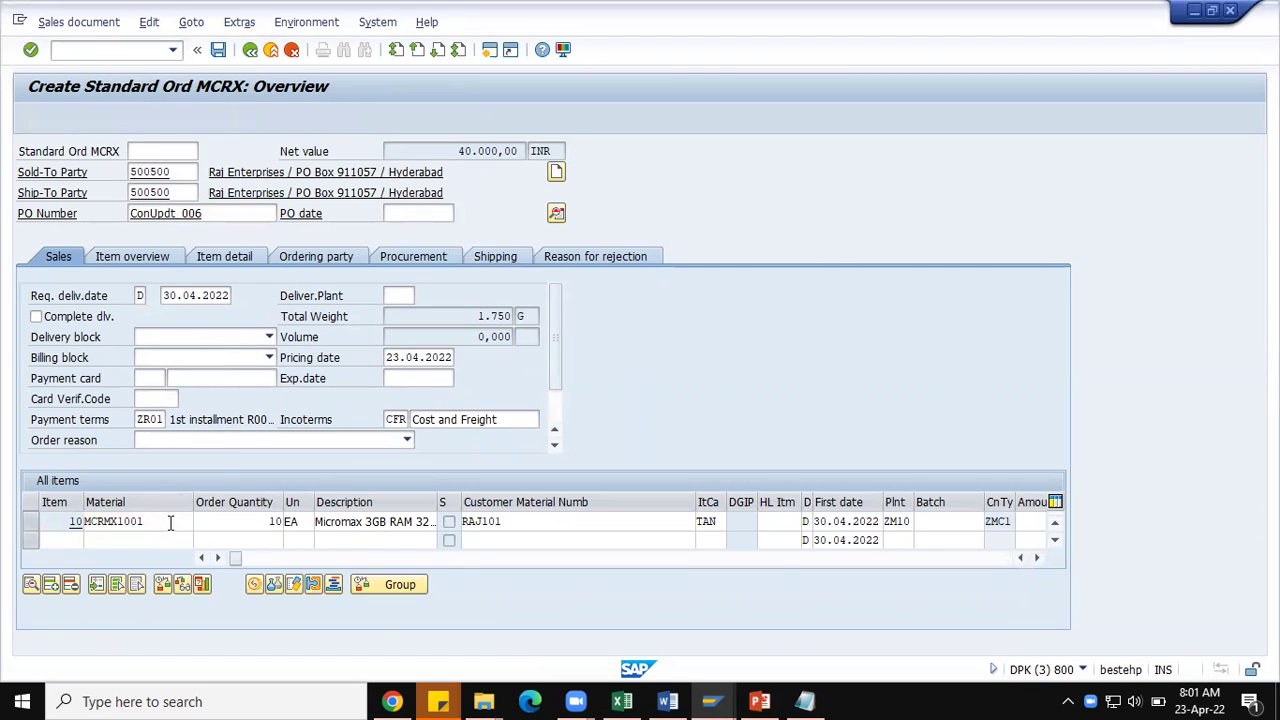
{"action": "left_click", "coordinate": [395, 218]}
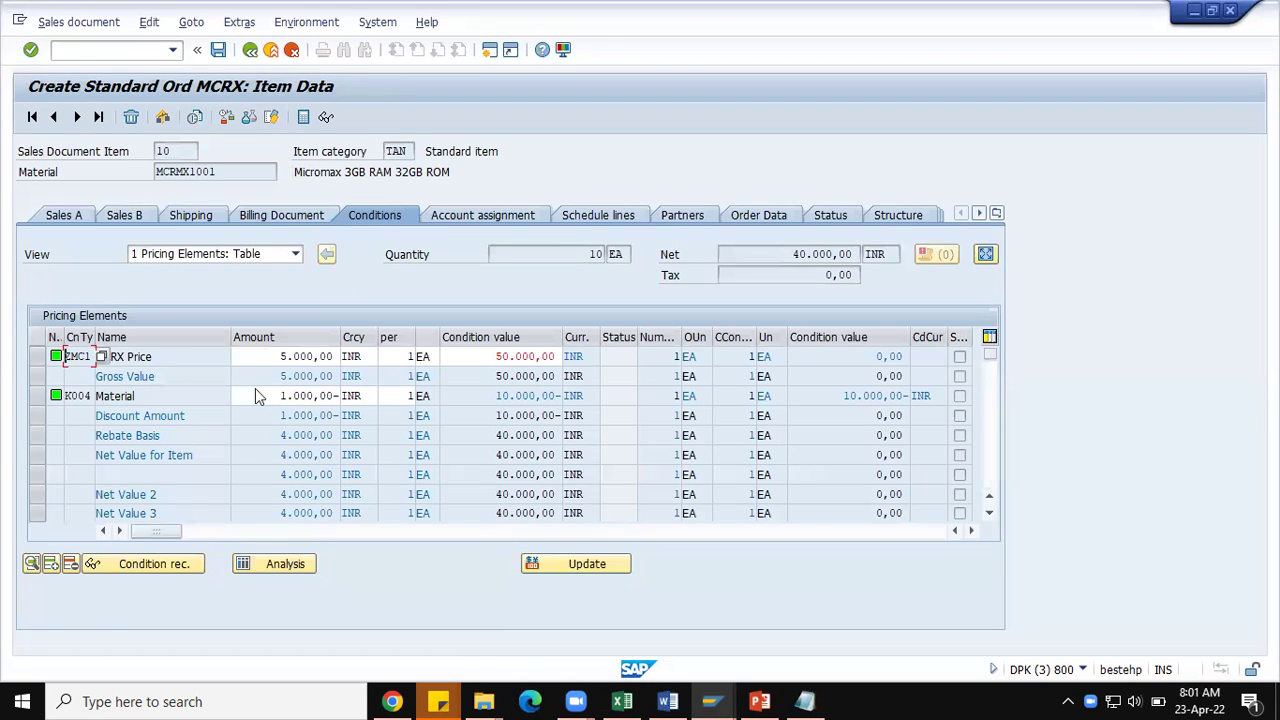
{"action": "left_click", "coordinate": [34, 396]}
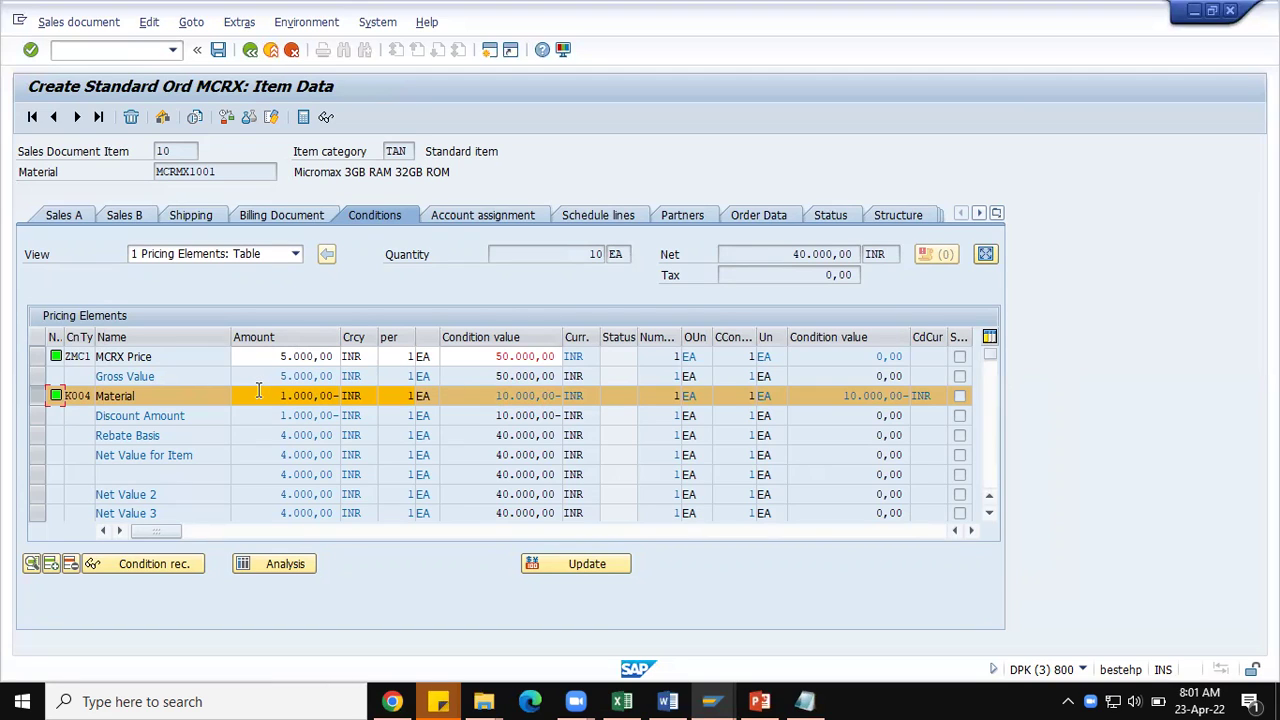
{"action": "left_click_drag", "start_coordinate": [497, 356], "coordinate": [558, 356]}
{"action": "left_click", "coordinate": [558, 356]}
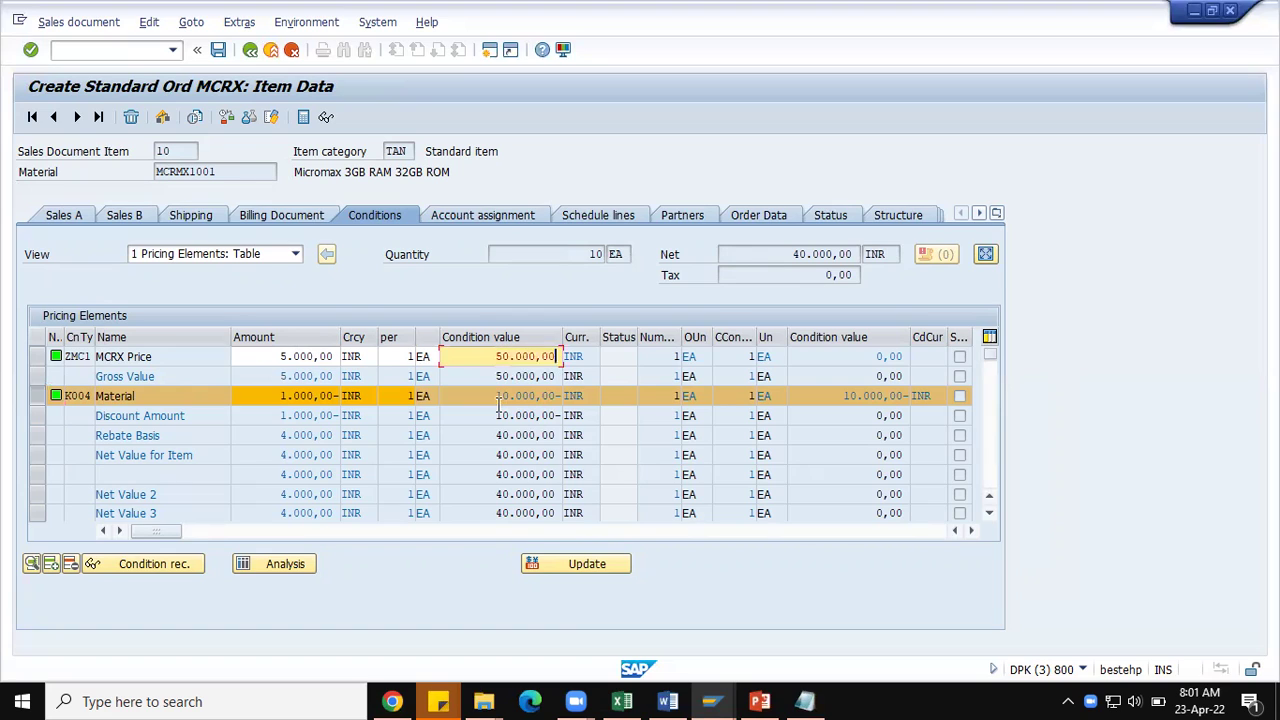
{"action": "left_click", "coordinate": [810, 254]}
{"action": "left_click_drag", "start_coordinate": [810, 254], "coordinate": [872, 240]}
{"action": "left_click", "coordinate": [872, 250]}
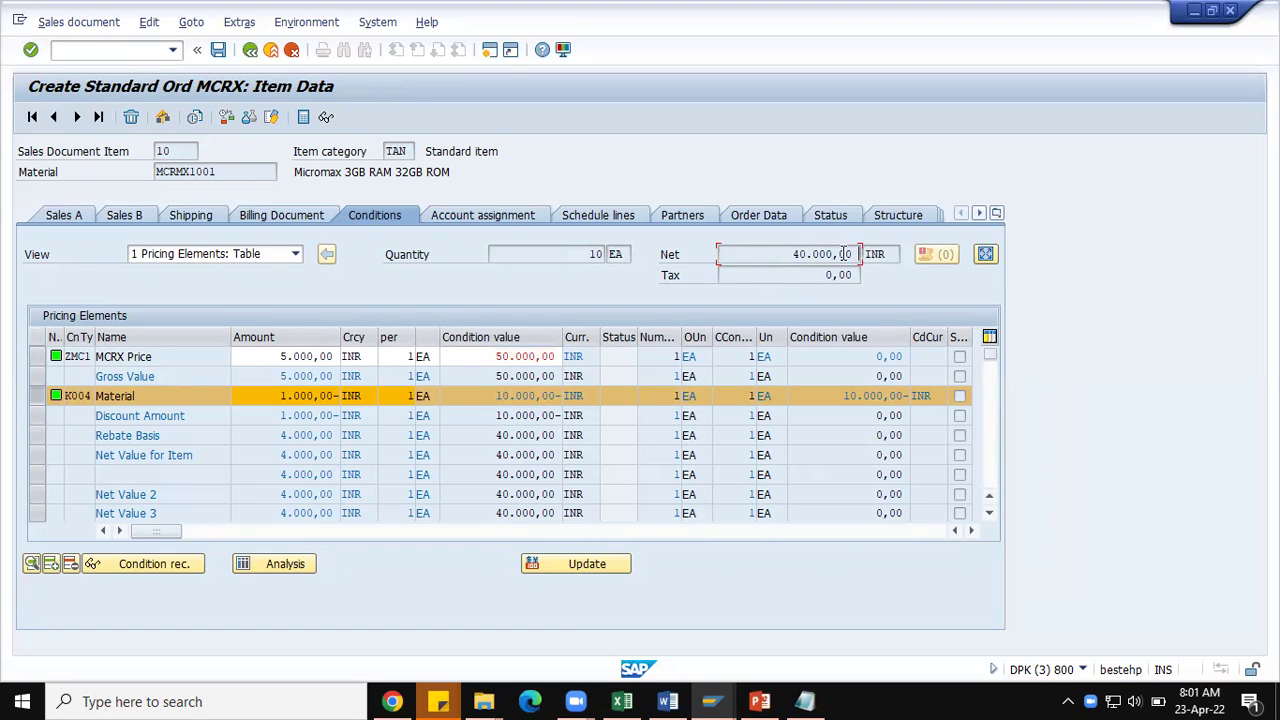
{"action": "left_click", "coordinate": [250, 50]}
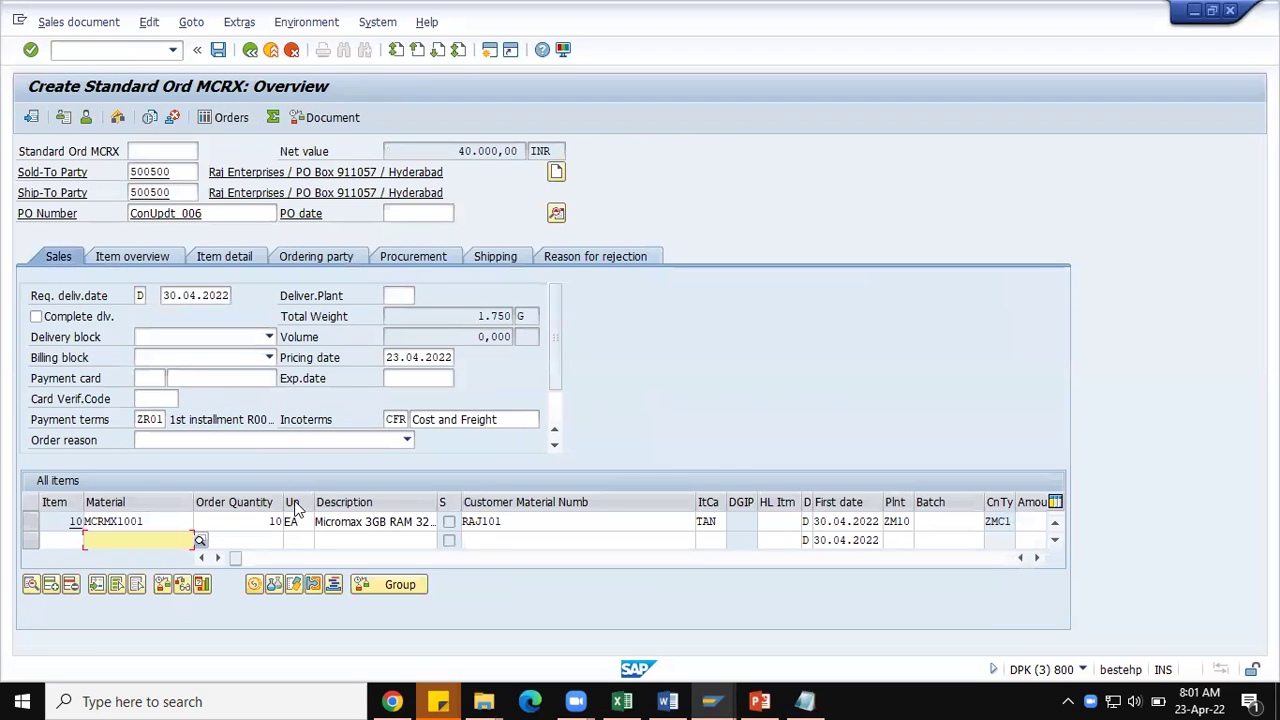
Change the order quantity of the MCRMX1001 item to 15
{"action": "left_click", "coordinate": [272, 520]}
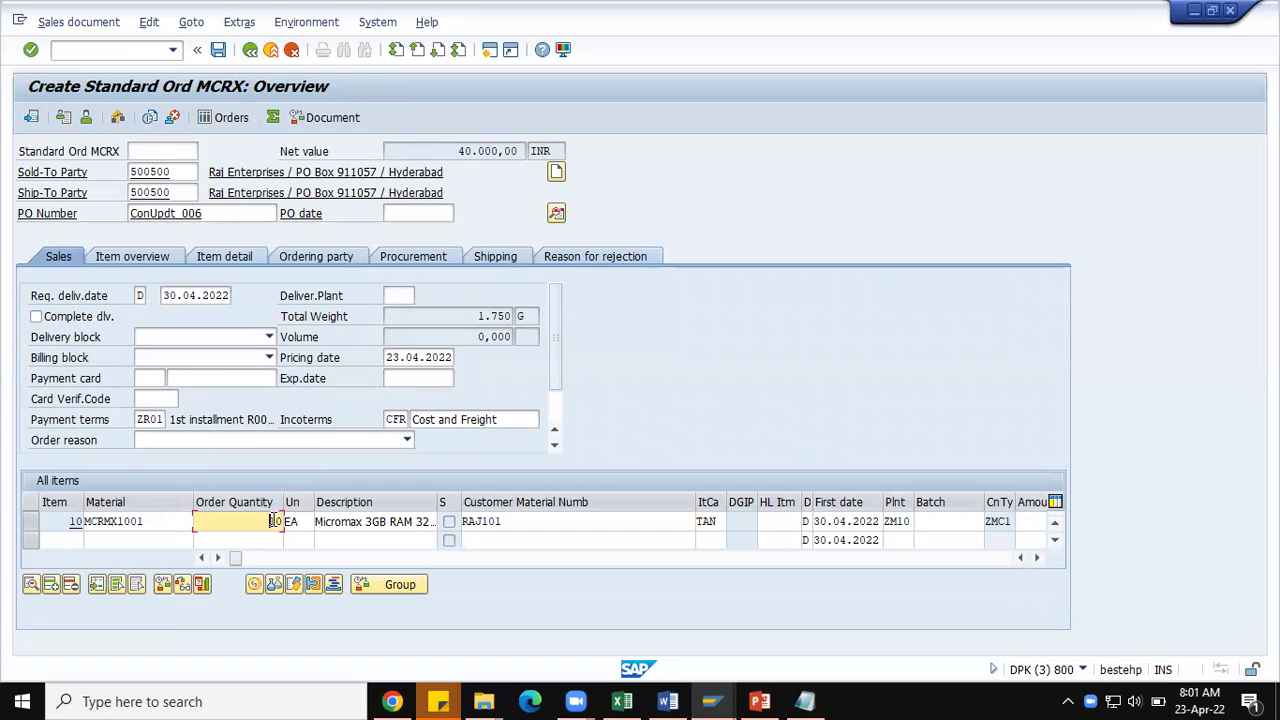
{"action": "key", "text": "BackSpace"}
{"action": "key", "text": "BackSpace"}
{"action": "type", "text": "15"}
{"action": "key", "text": "Return"}
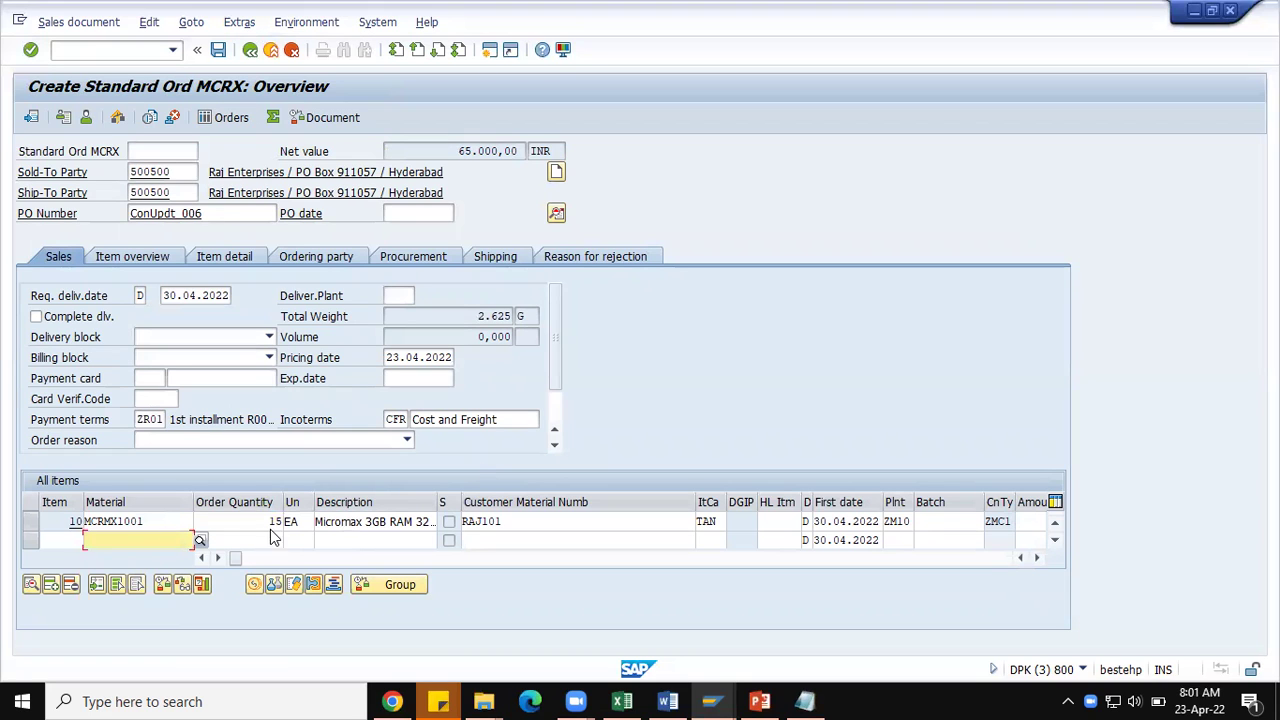
Open the MCRMX1001 item's pricing conditions and check the K004 condition value for the quantity of 15
{"action": "left_click", "coordinate": [170, 522]}
{"action": "double_click", "coordinate": [170, 522]}
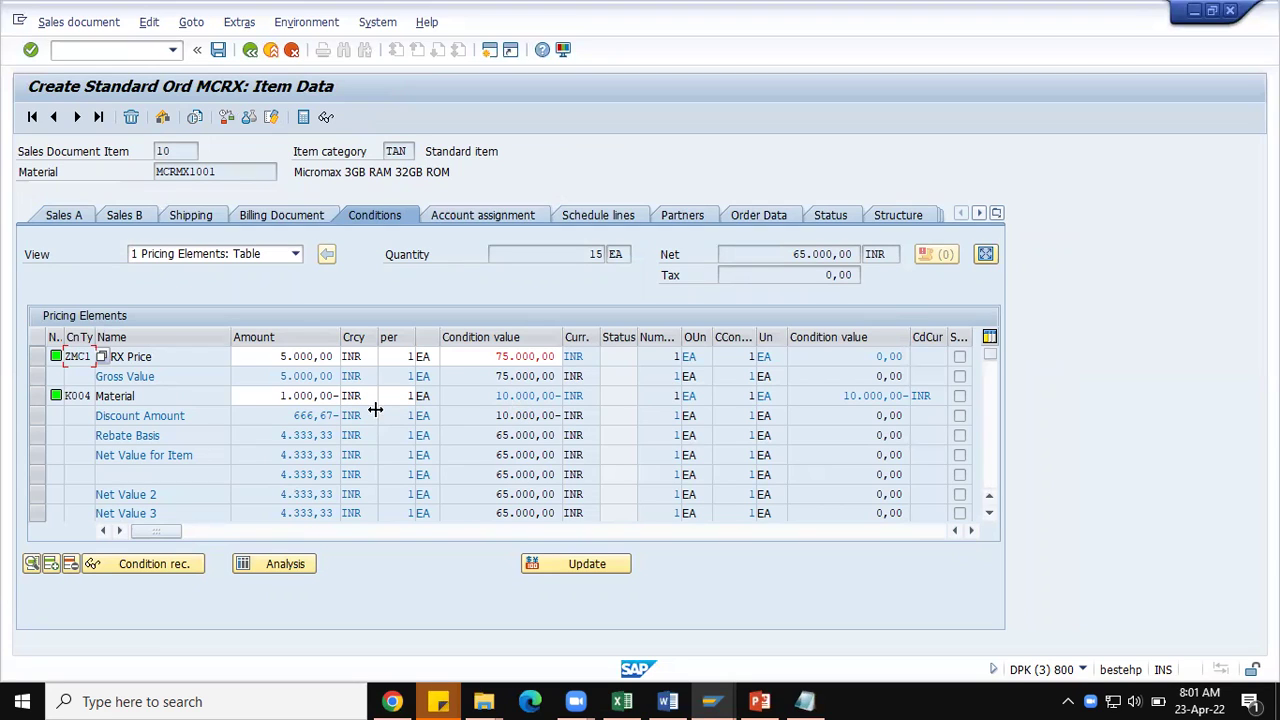
{"action": "left_click_drag", "start_coordinate": [502, 394], "coordinate": [566, 395]}
{"action": "left_click", "coordinate": [499, 396]}
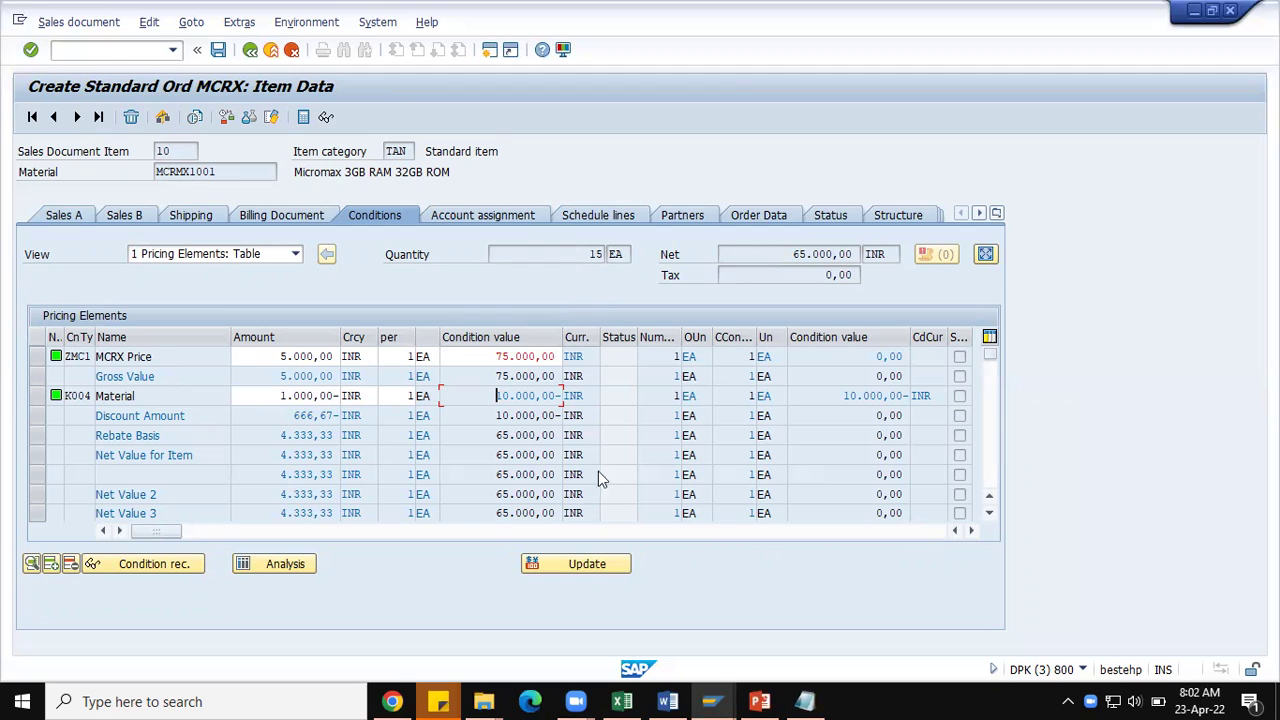
Check the maximum condition base value in the K004 record's additional sales data against the order item's discount and quantity, then return to the order overview
{"action": "mouse_move", "coordinate": [707, 697]}
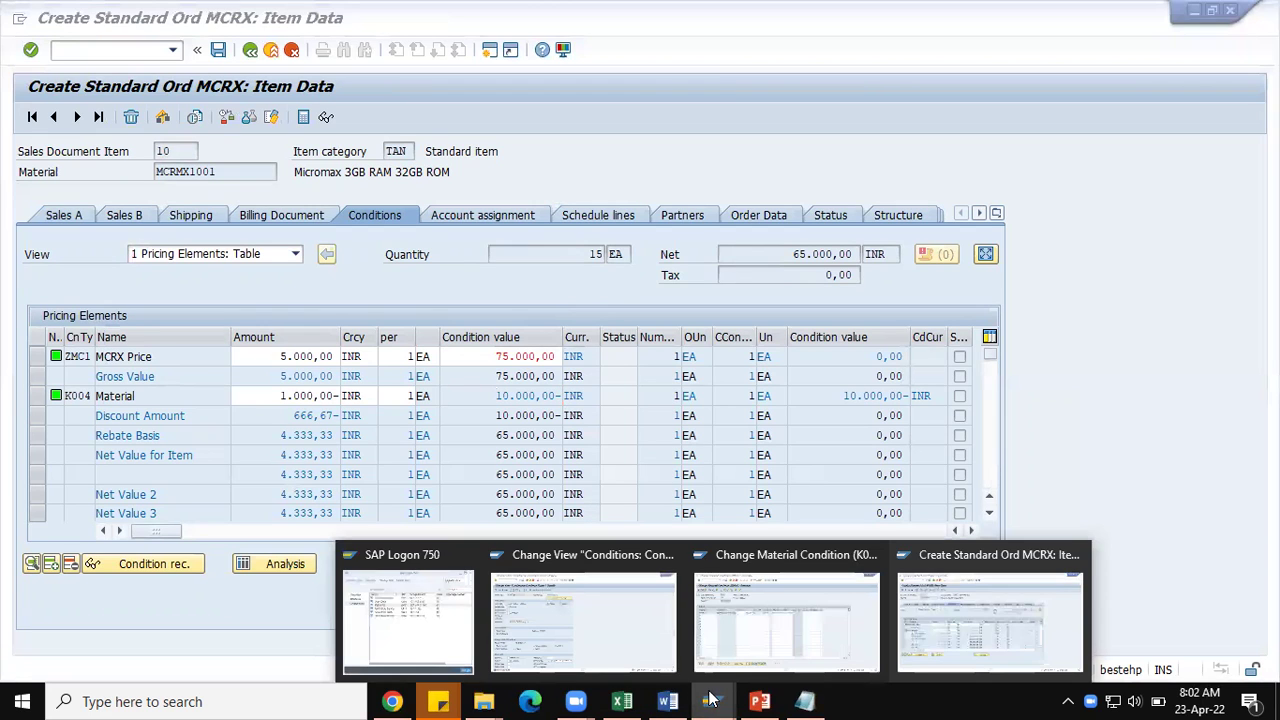
{"action": "left_click", "coordinate": [773, 645]}
{"action": "left_click", "coordinate": [24, 274]}
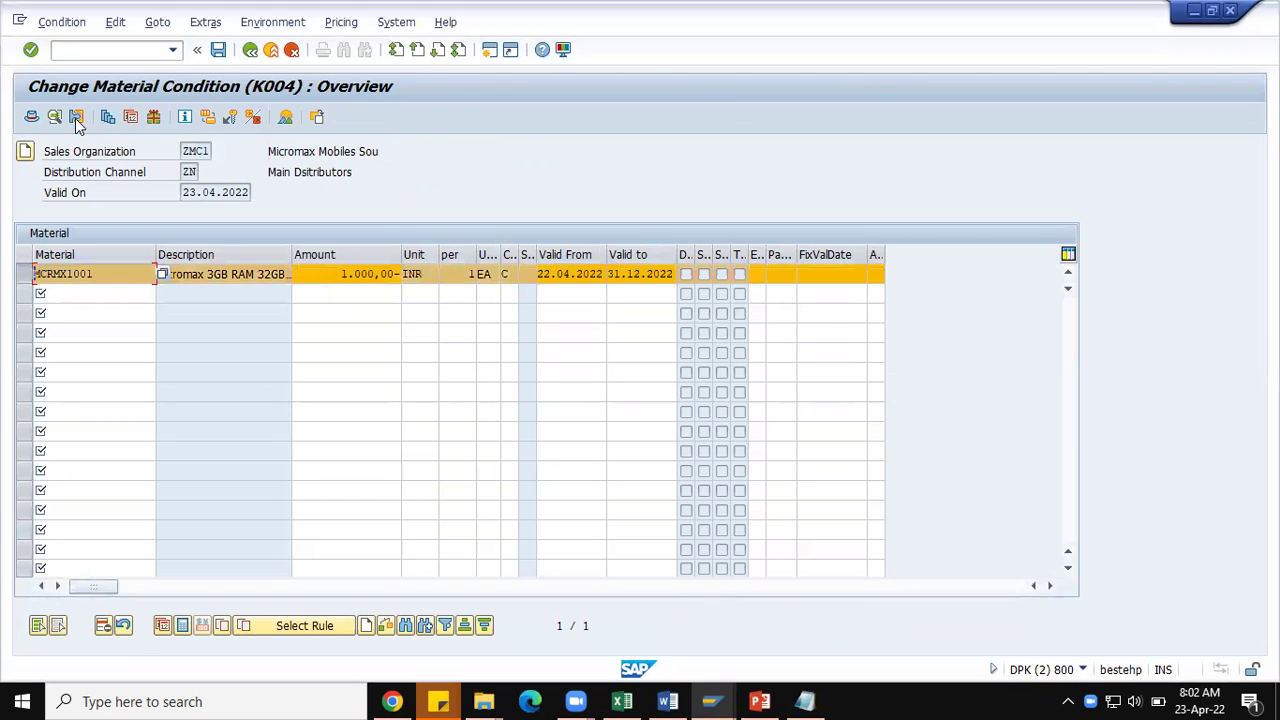
{"action": "left_click", "coordinate": [75, 117]}
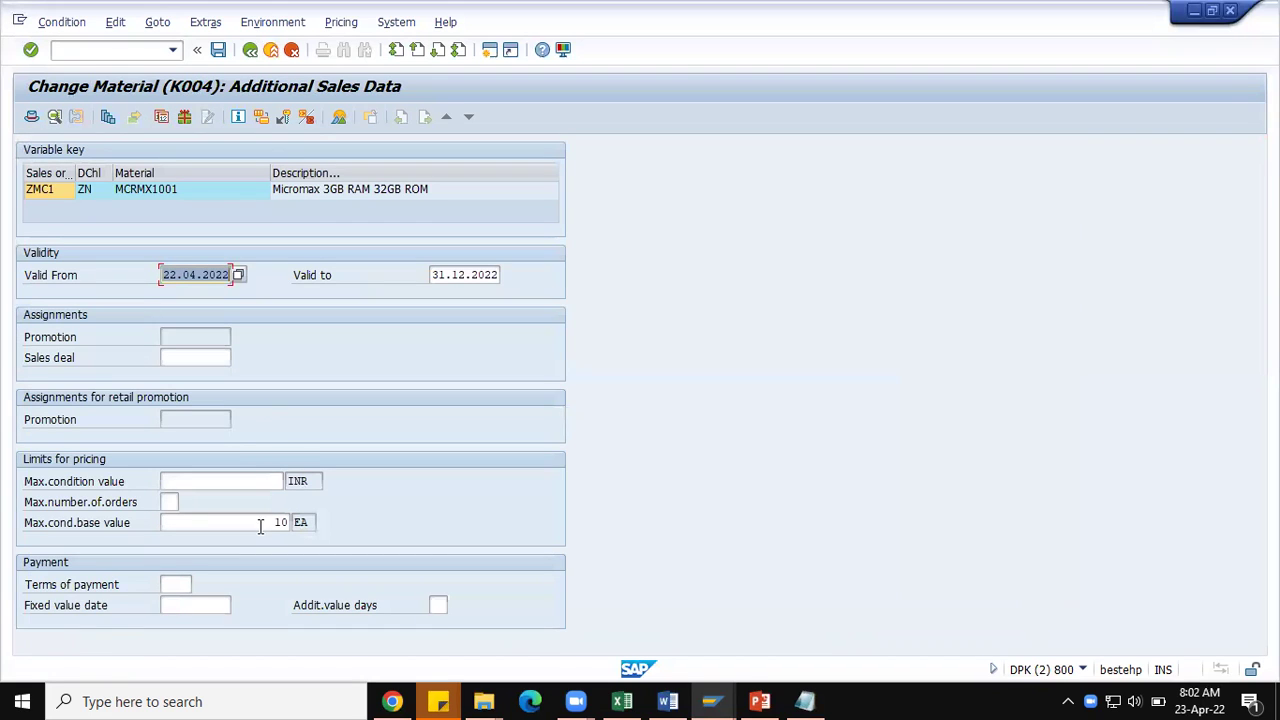
{"action": "left_click", "coordinate": [260, 528]}
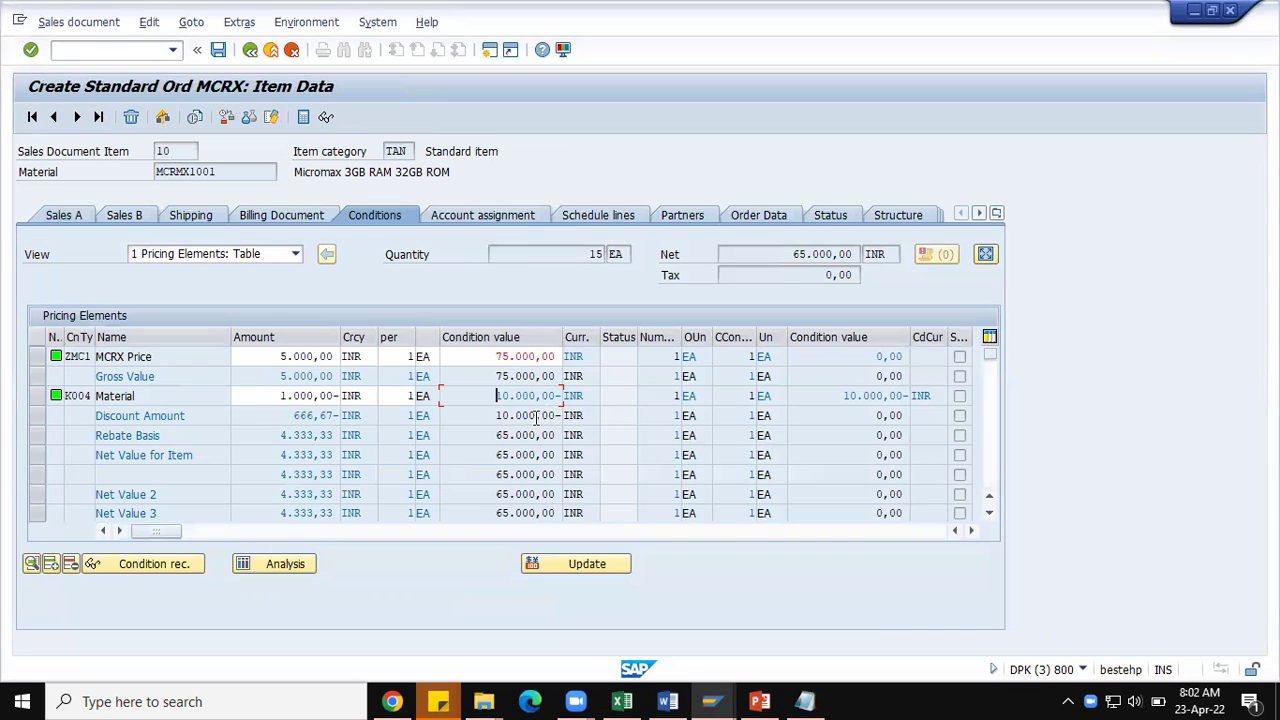
{"action": "left_click_drag", "start_coordinate": [496, 397], "coordinate": [560, 397]}
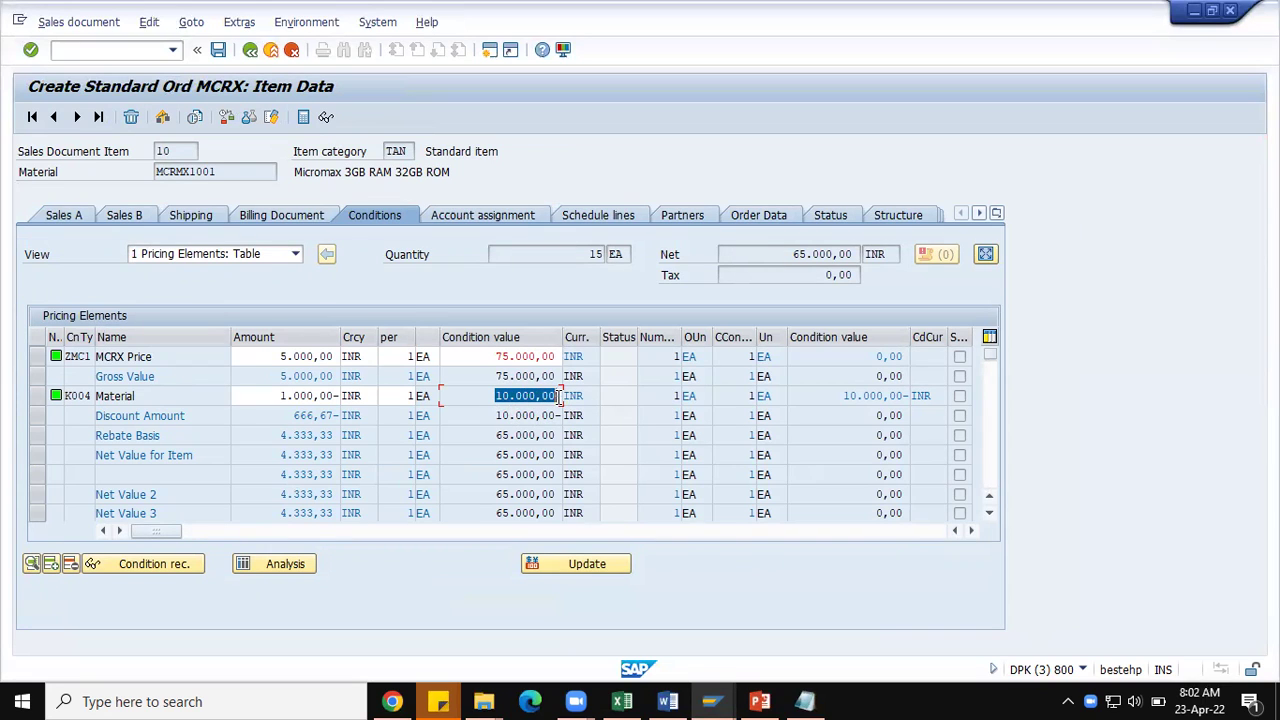
{"action": "left_click", "coordinate": [592, 255]}
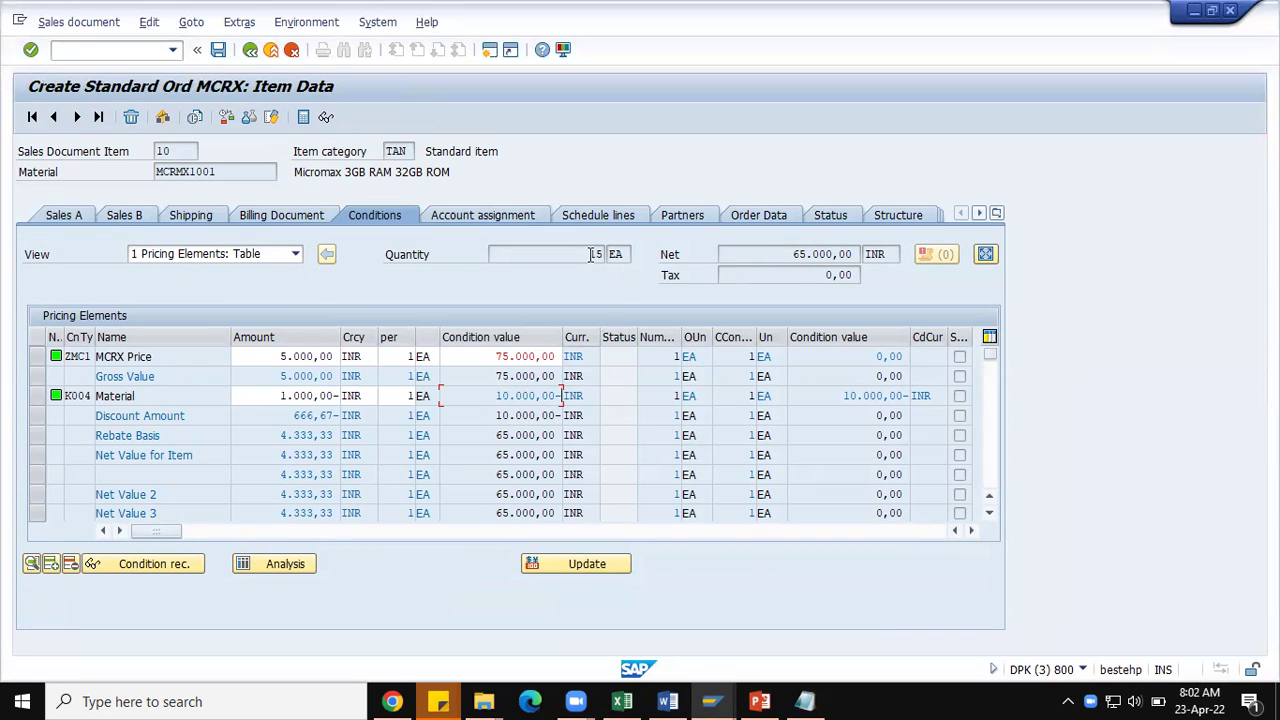
{"action": "left_click", "coordinate": [250, 49]}
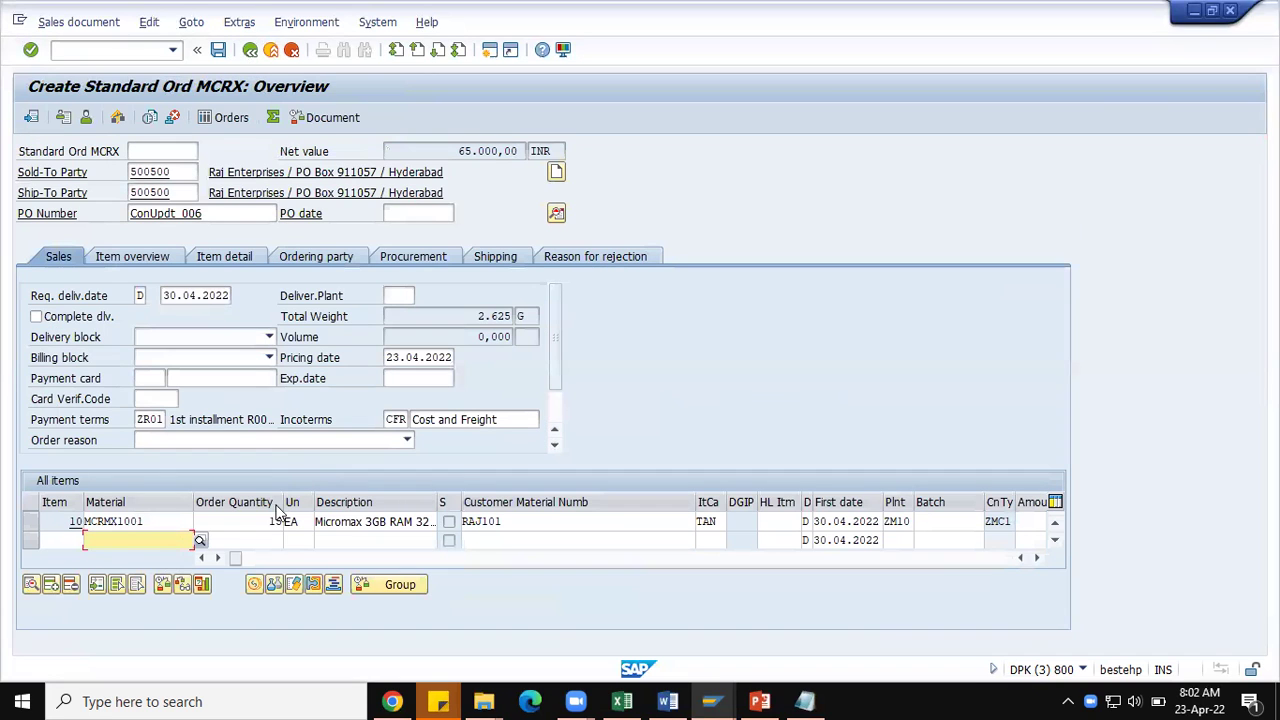
Change the order quantity of the MCRMX1001 item to 20
{"action": "key", "text": "BackSpace"}
{"action": "key", "text": "BackSpace"}
{"action": "type", "text": "20"}
{"action": "key", "text": "Return"}
Open the MCRMX1001 item's pricing conditions and check the K004 condition value for the quantity of 20
{"action": "double_click", "coordinate": [170, 514]}
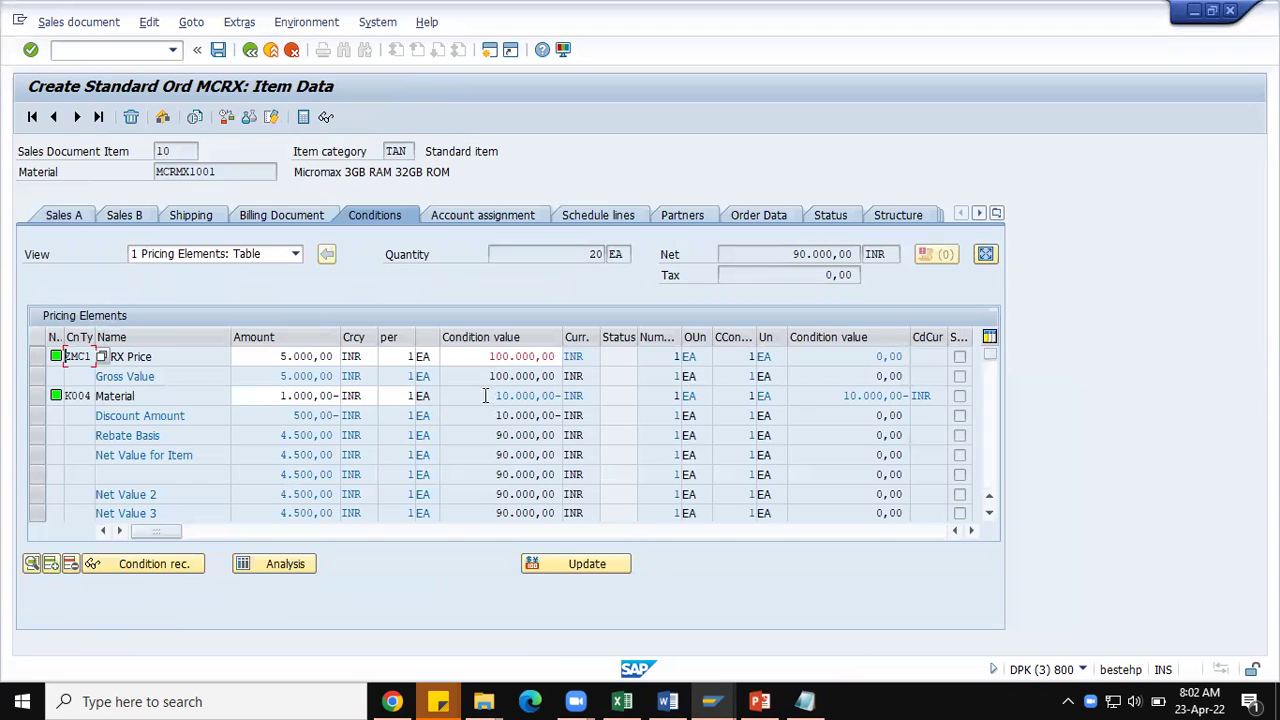
{"action": "double_click", "coordinate": [488, 395]}
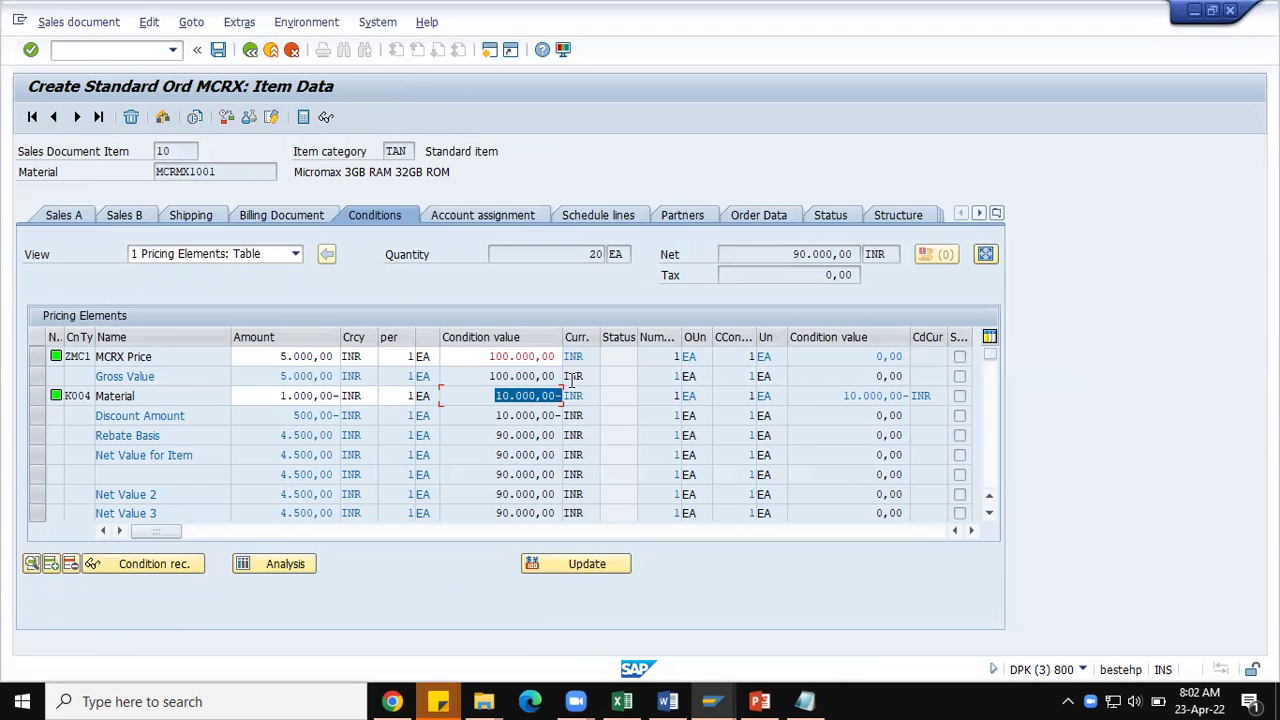
{"action": "left_click", "coordinate": [530, 397]}
{"action": "left_click_drag", "start_coordinate": [468, 395], "coordinate": [564, 393]}
{"action": "left_click", "coordinate": [557, 391]}
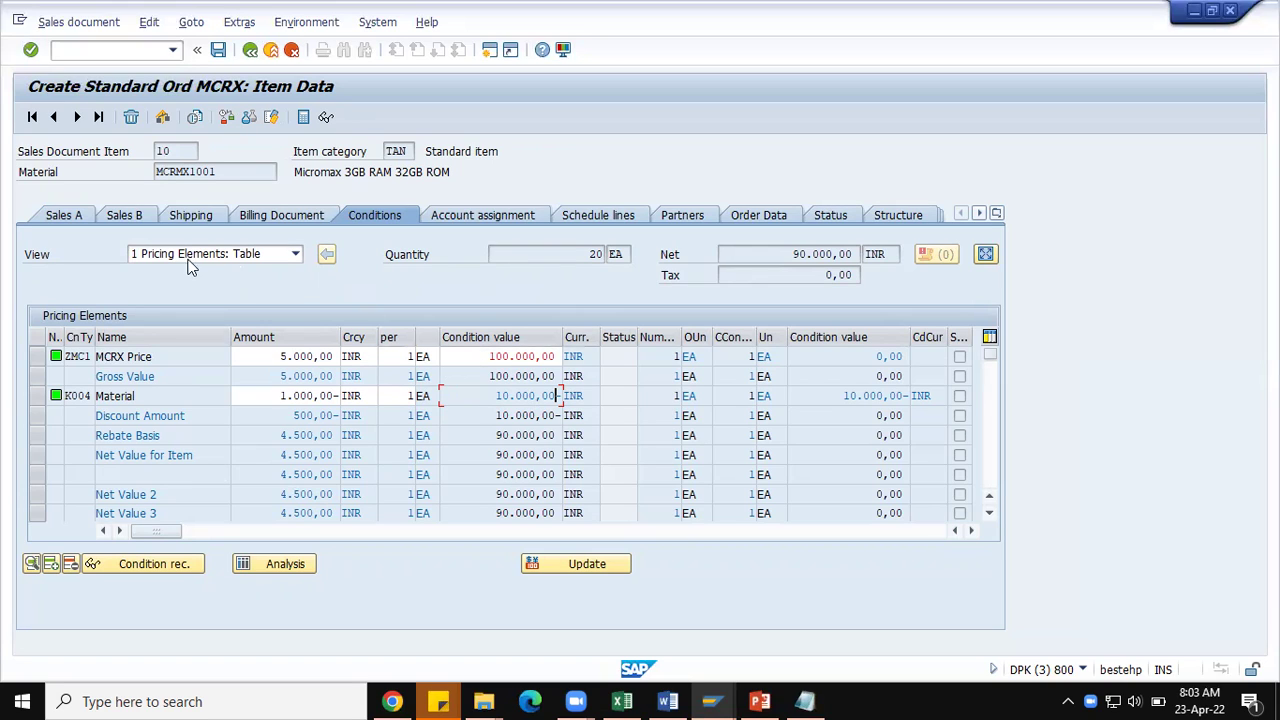
In the K004 record's additional sales data, clear the maximum condition base value and set the maximum number of orders to 2
{"action": "mouse_move", "coordinate": [711, 700]}
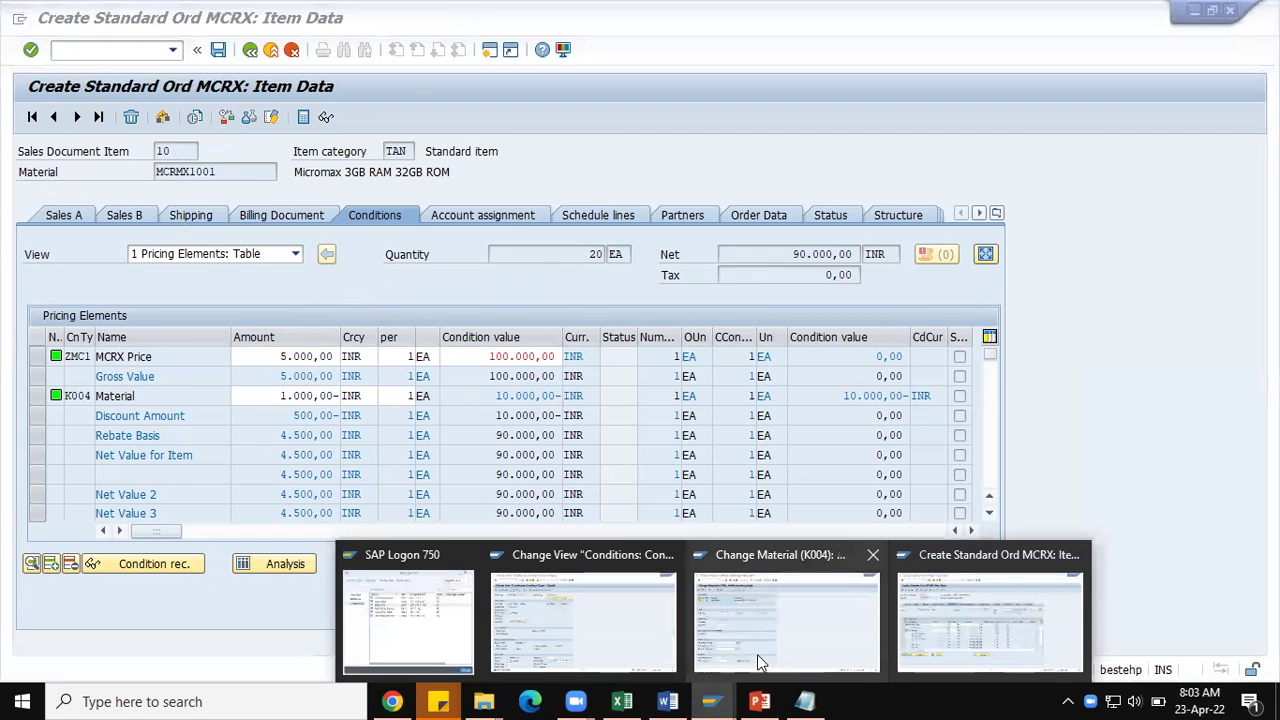
{"action": "left_click", "coordinate": [774, 639]}
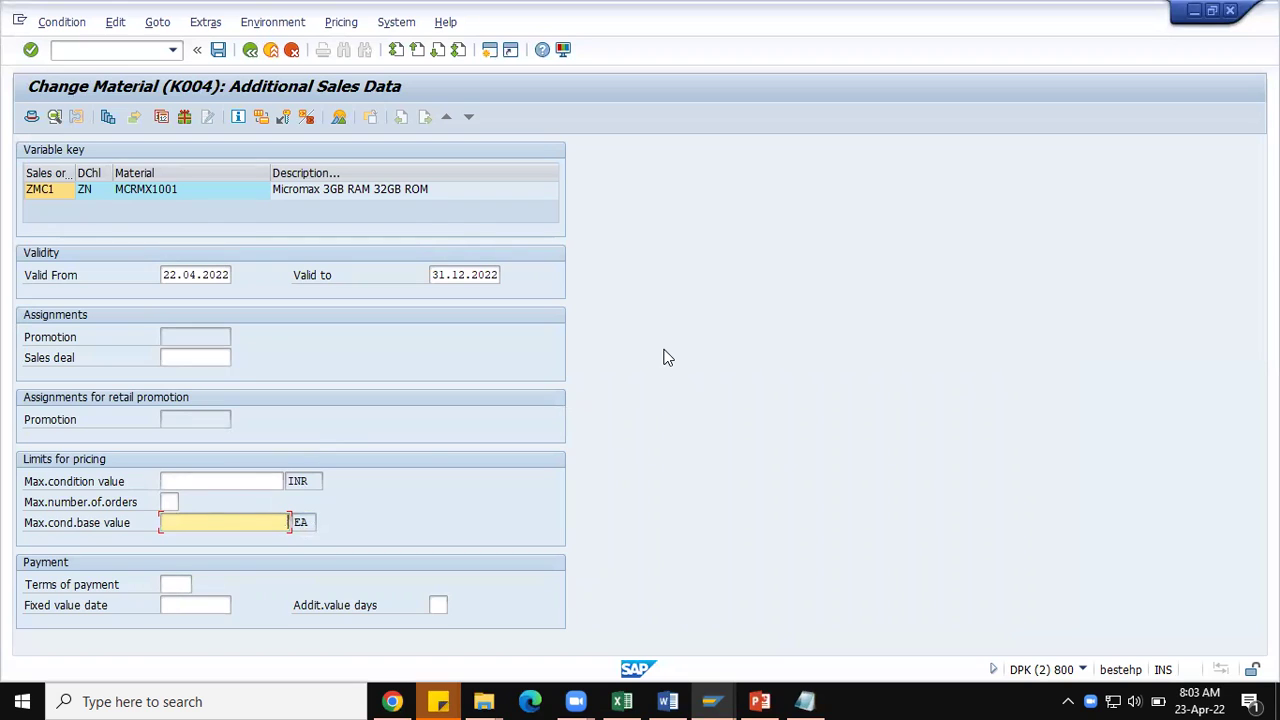
{"action": "left_click", "coordinate": [169, 502]}
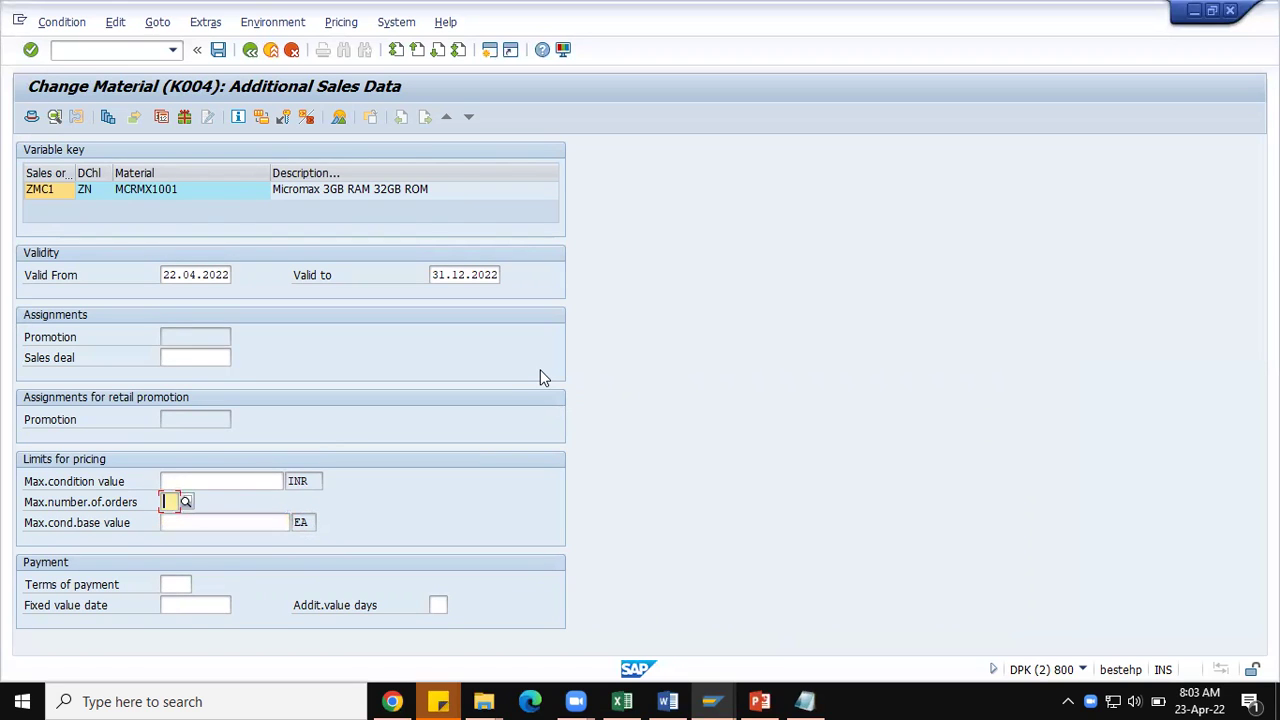
{"action": "type", "text": "2"}
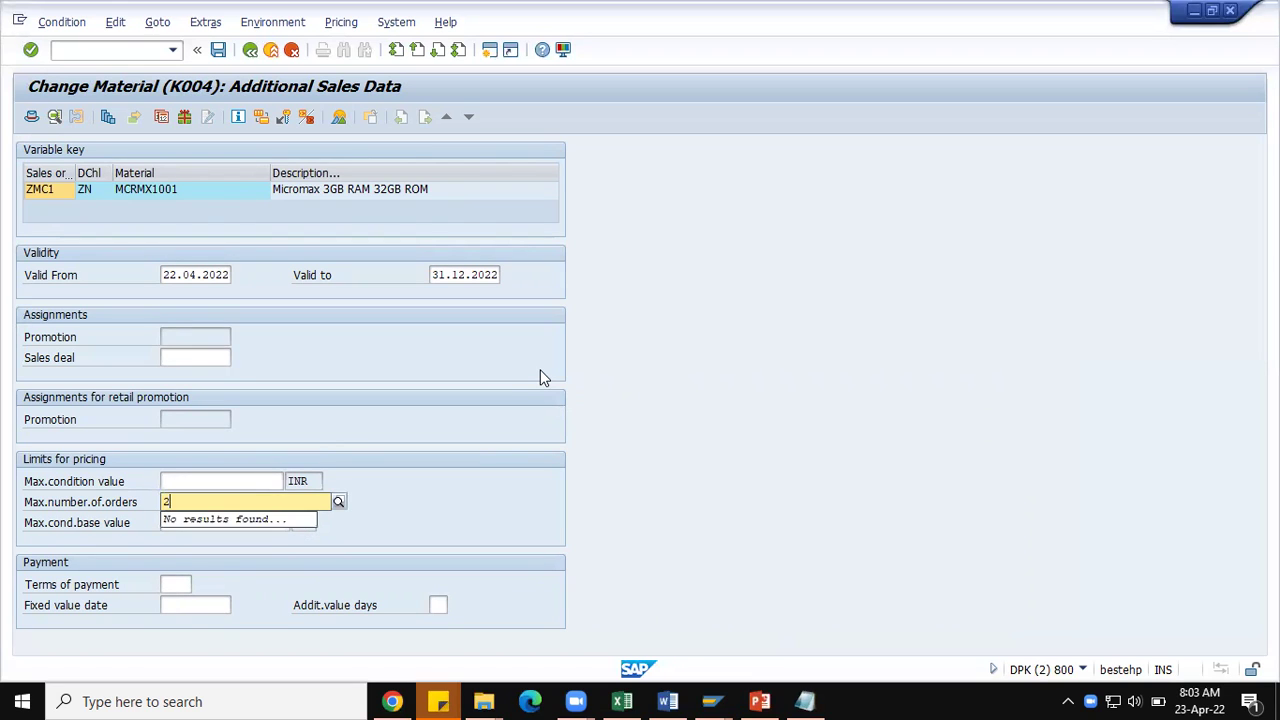
{"action": "key", "text": "Return"}
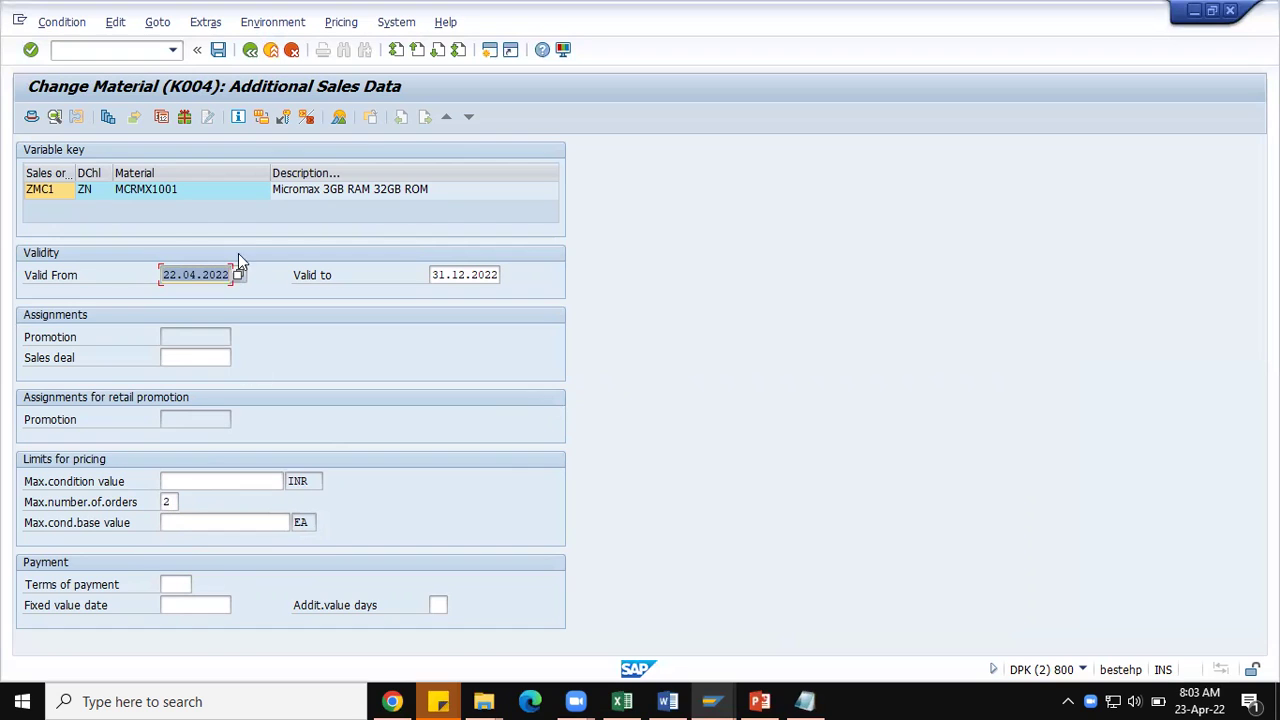
Save the K004 condition record and reopen the MCRMX1001 record overview
{"action": "left_click", "coordinate": [219, 50]}
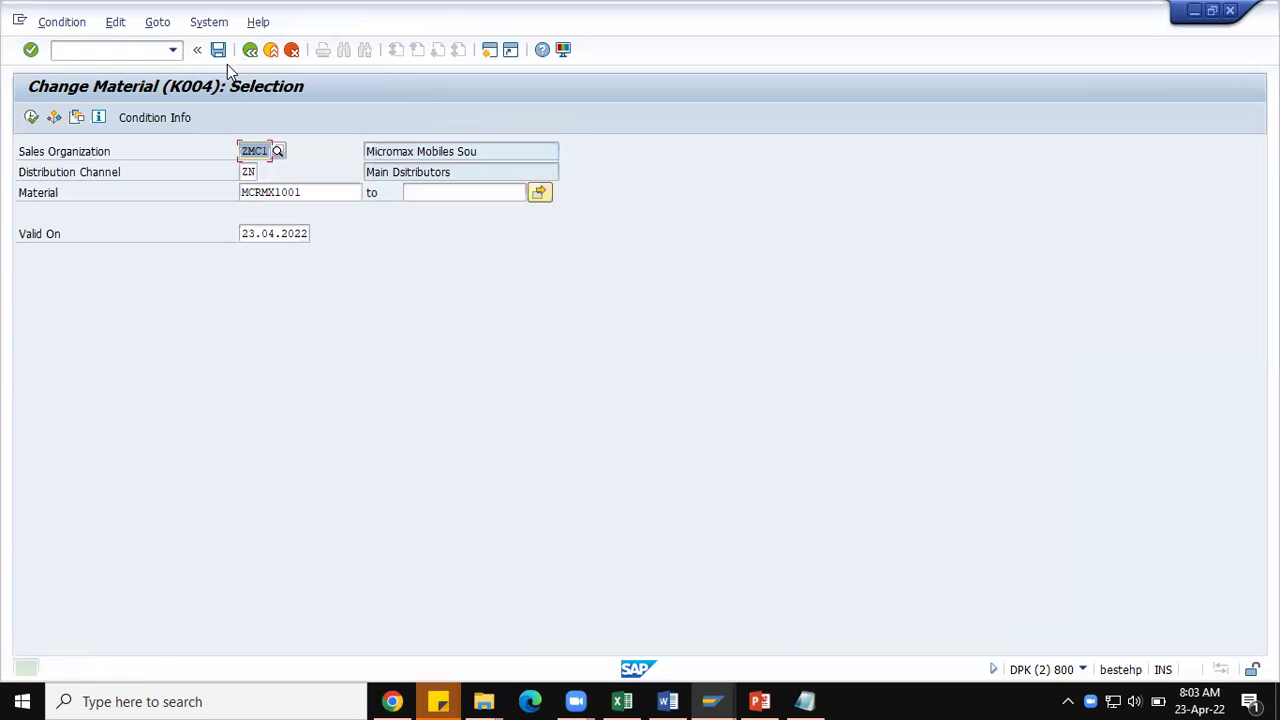
{"action": "left_click", "coordinate": [121, 55]}
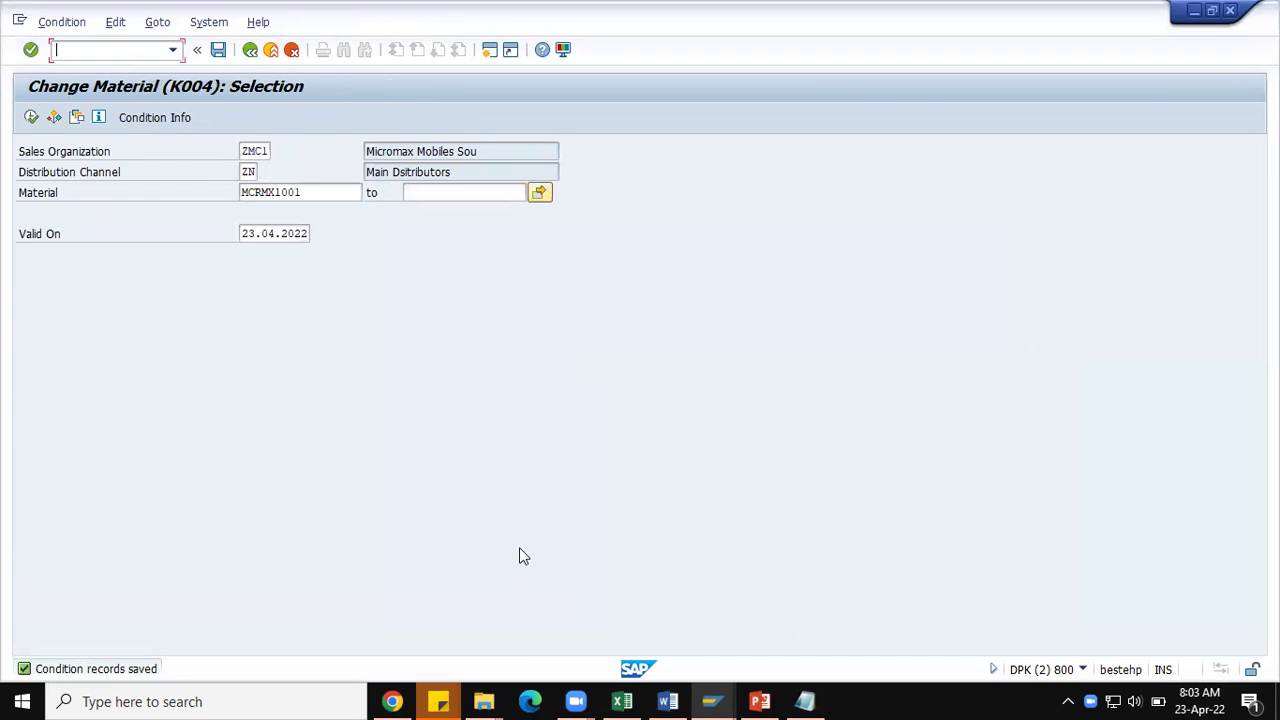
{"action": "left_click", "coordinate": [31, 117]}
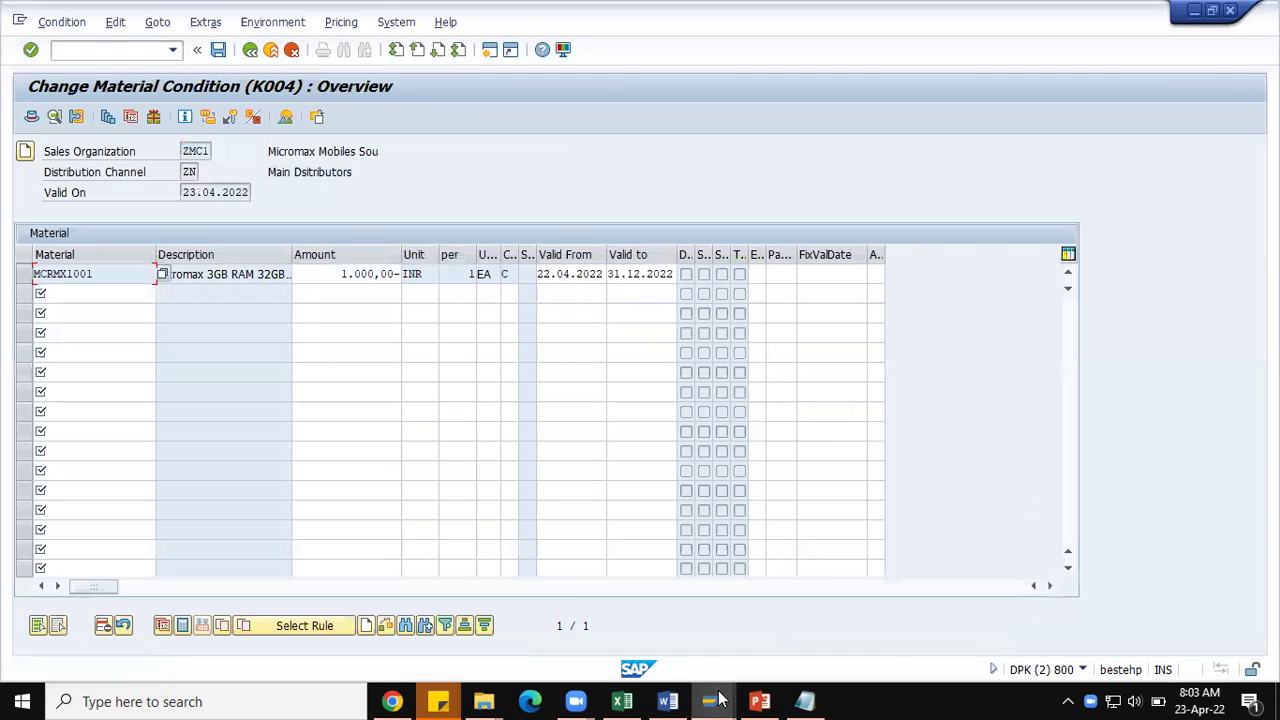
Switch to the sales order session and restart transaction VA01 to begin a new Standard Ord MCRX in place of the current order
{"action": "mouse_move", "coordinate": [714, 700]}
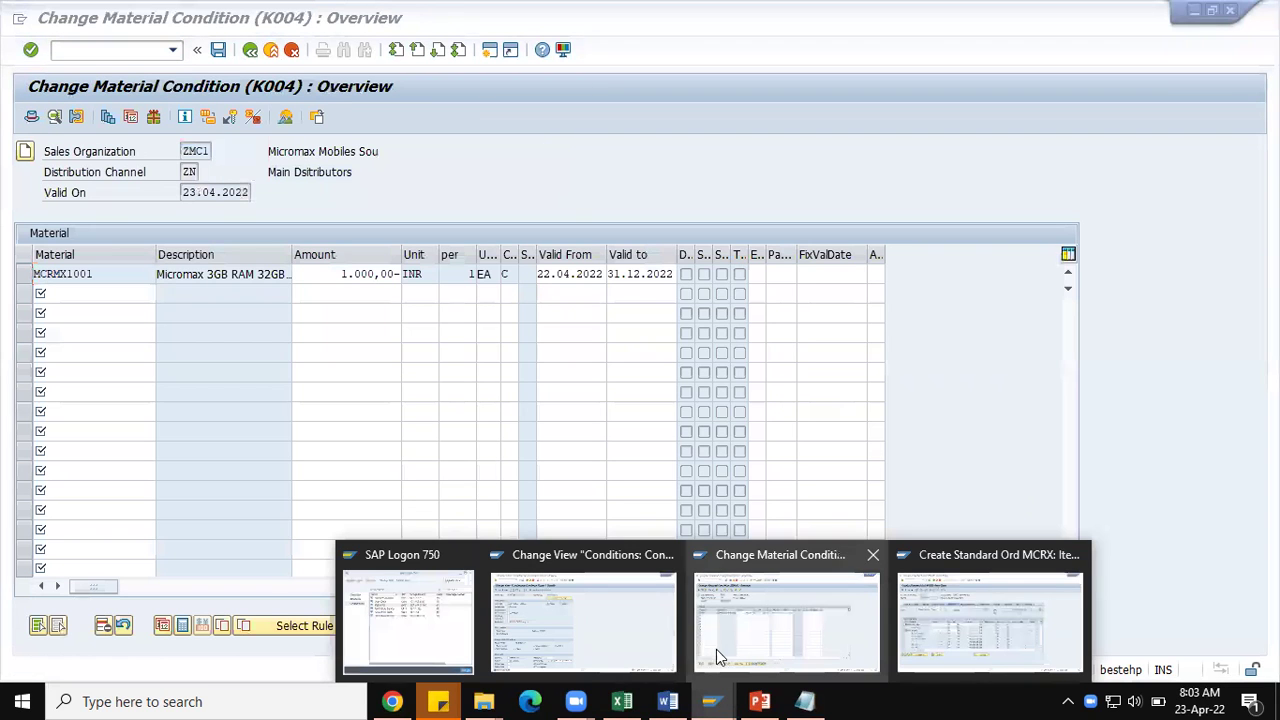
{"action": "left_click", "coordinate": [990, 620]}
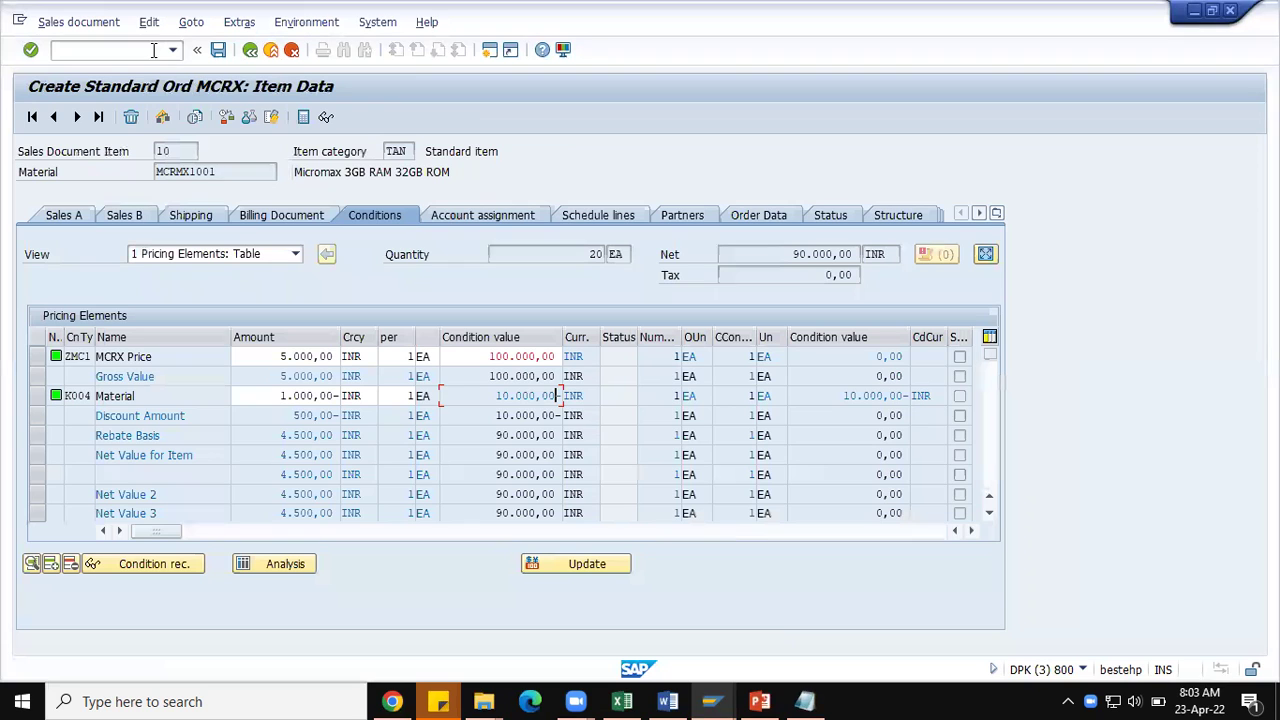
{"action": "type", "text": "/NVA01"}
{"action": "key", "text": "Return"}
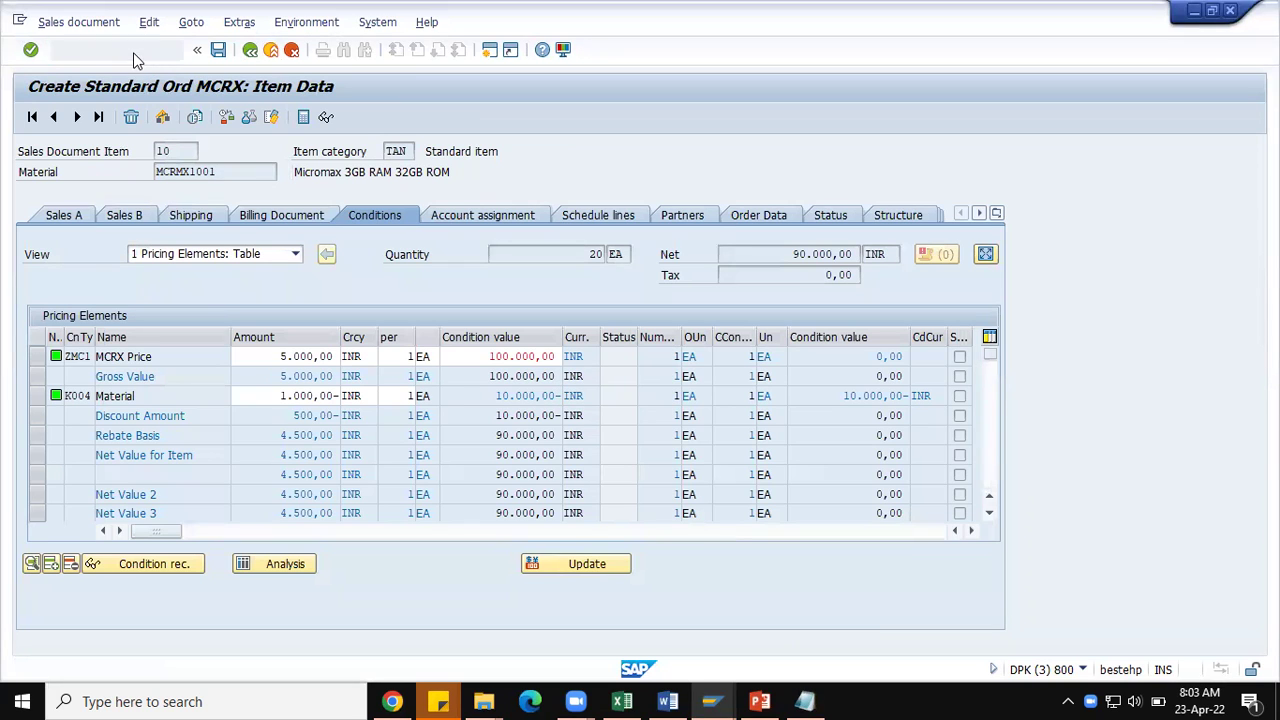
{"action": "key", "text": "Return"}
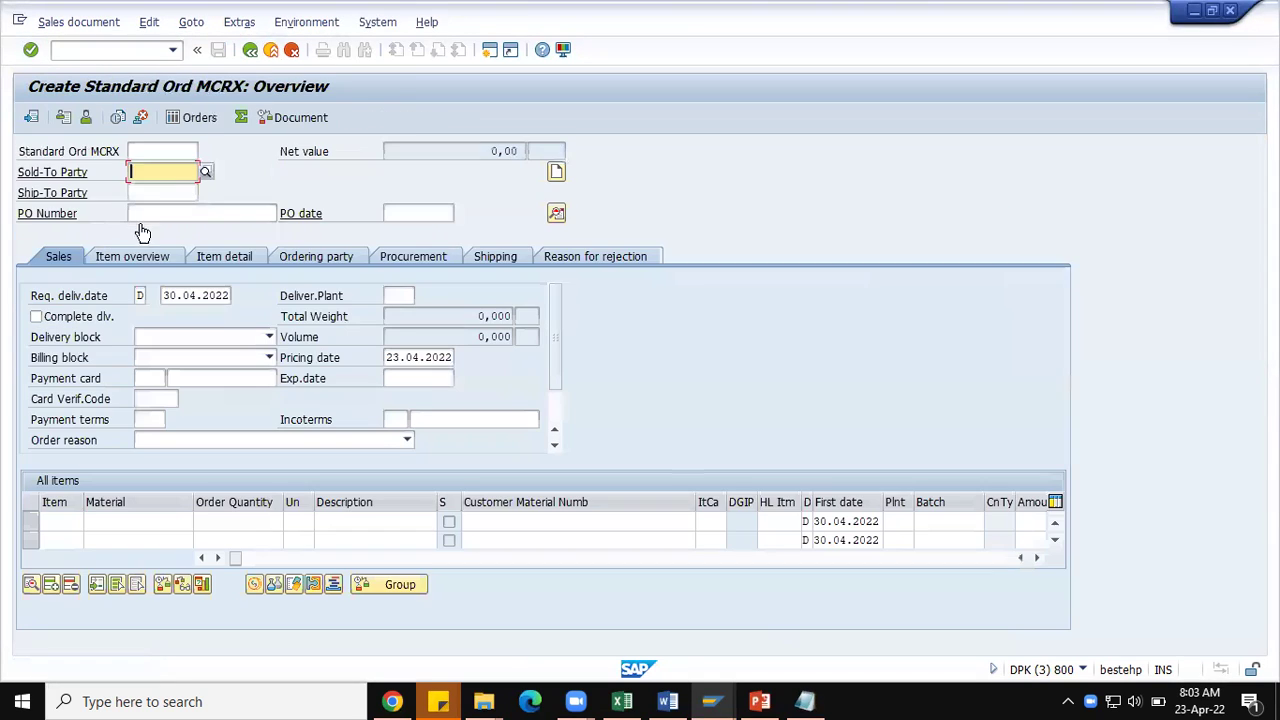
Fill the new order's header with the customer's number as sold-to and ship-to party and PO number ConUpdt_006
{"action": "type", "text": "5"}
{"action": "left_click", "coordinate": [158, 193]}
{"action": "left_click", "coordinate": [158, 193]}
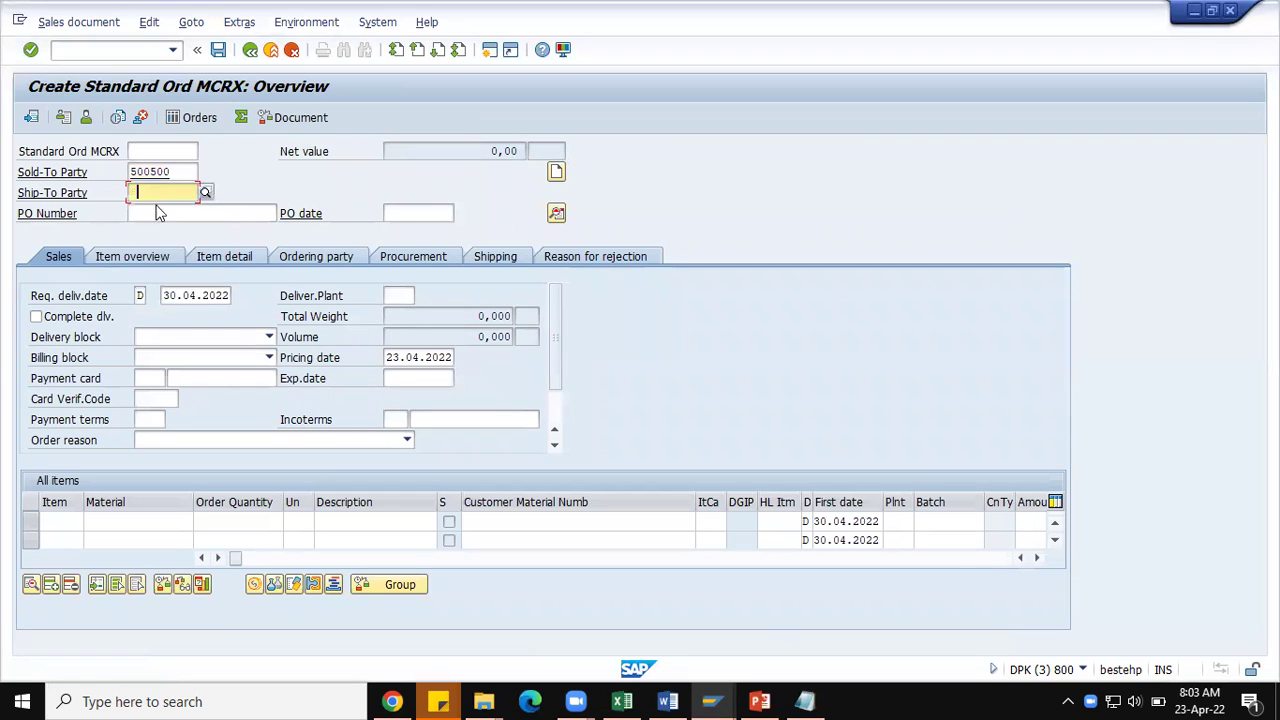
{"action": "left_click", "coordinate": [152, 206]}
{"action": "left_click", "coordinate": [180, 216]}
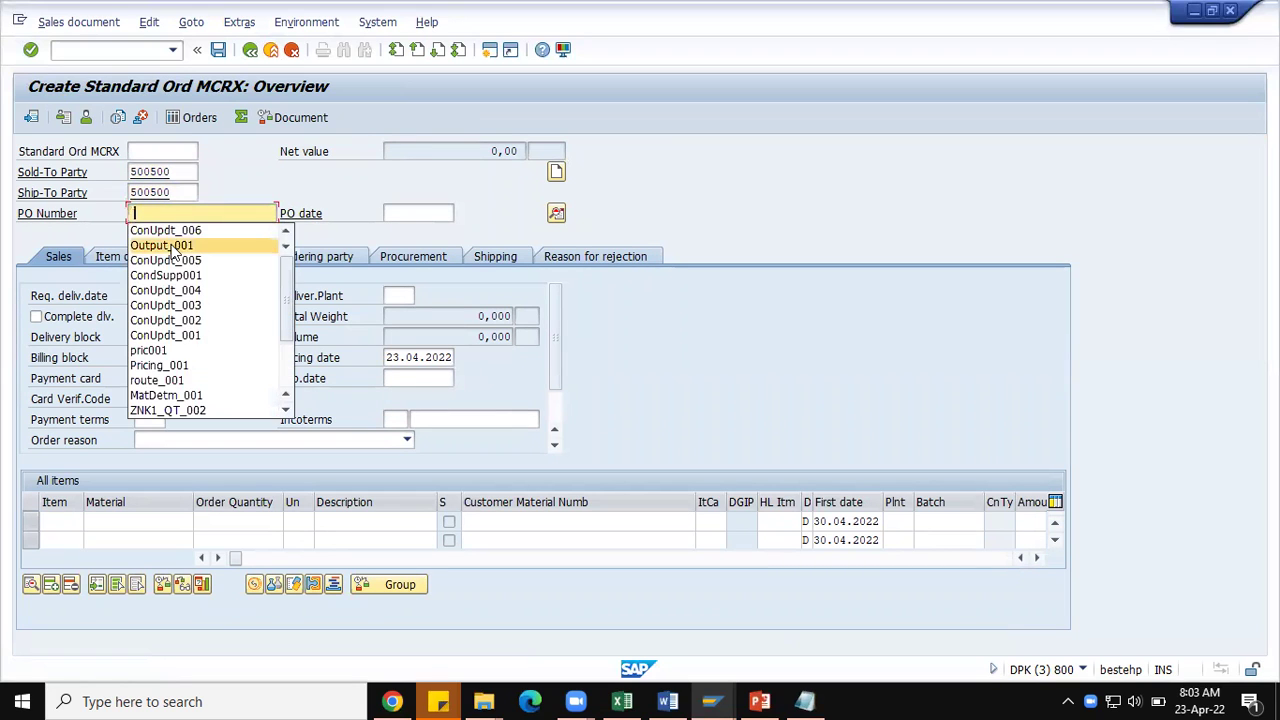
{"action": "left_click", "coordinate": [176, 226]}
Add material MCRMX1001 with an order quantity of 1 as the item of order ConUpdt_006
{"action": "left_click", "coordinate": [146, 516]}
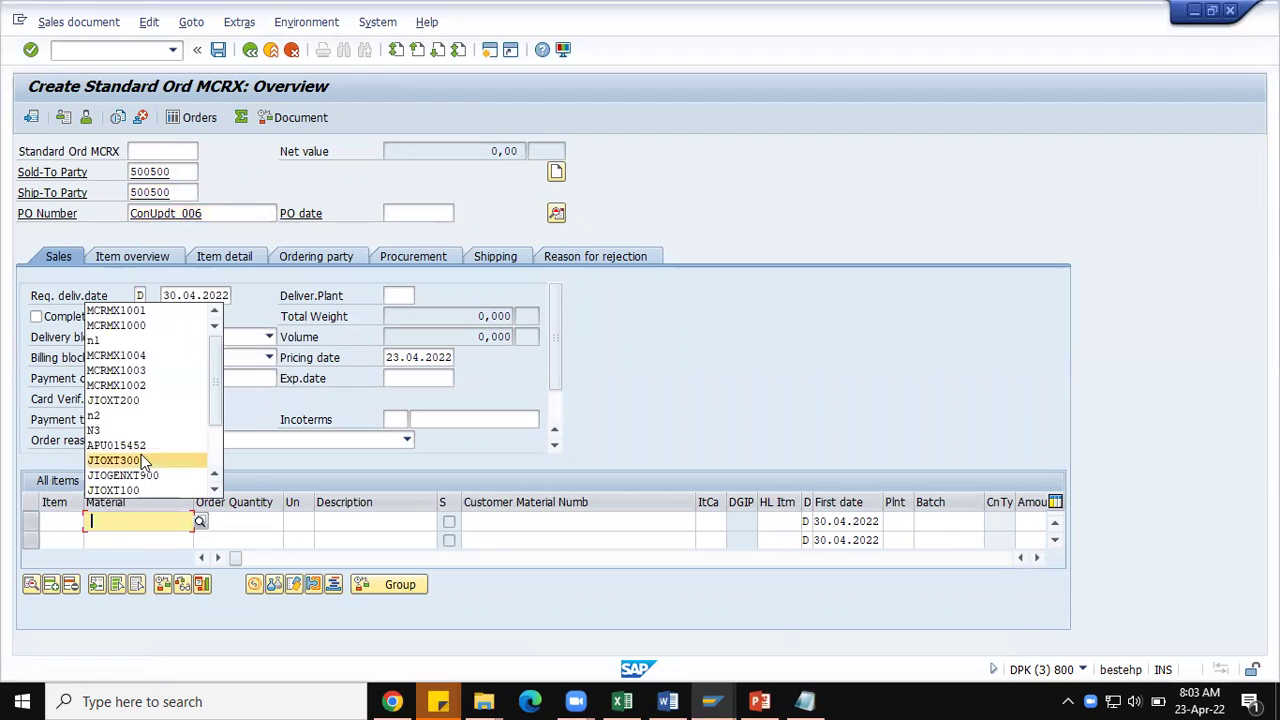
{"action": "left_click", "coordinate": [120, 312]}
{"action": "left_click", "coordinate": [228, 521]}
{"action": "type", "text": "1"}
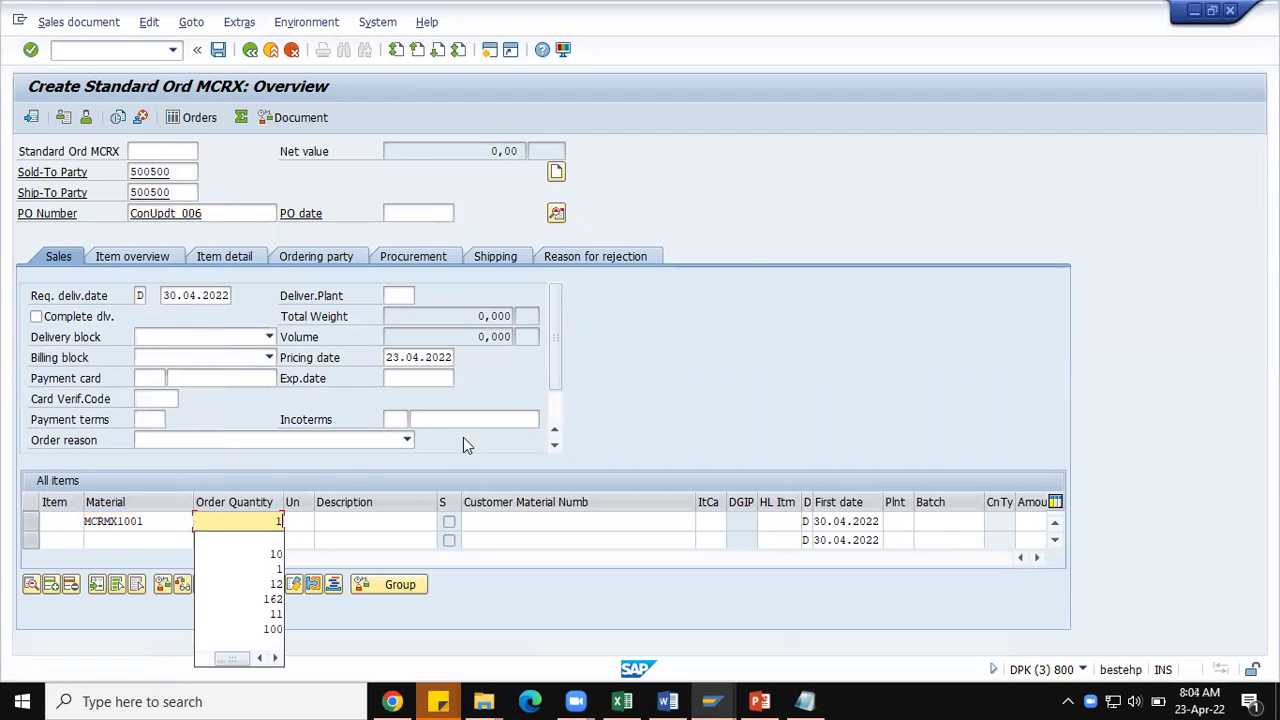
{"action": "key", "text": "Return"}
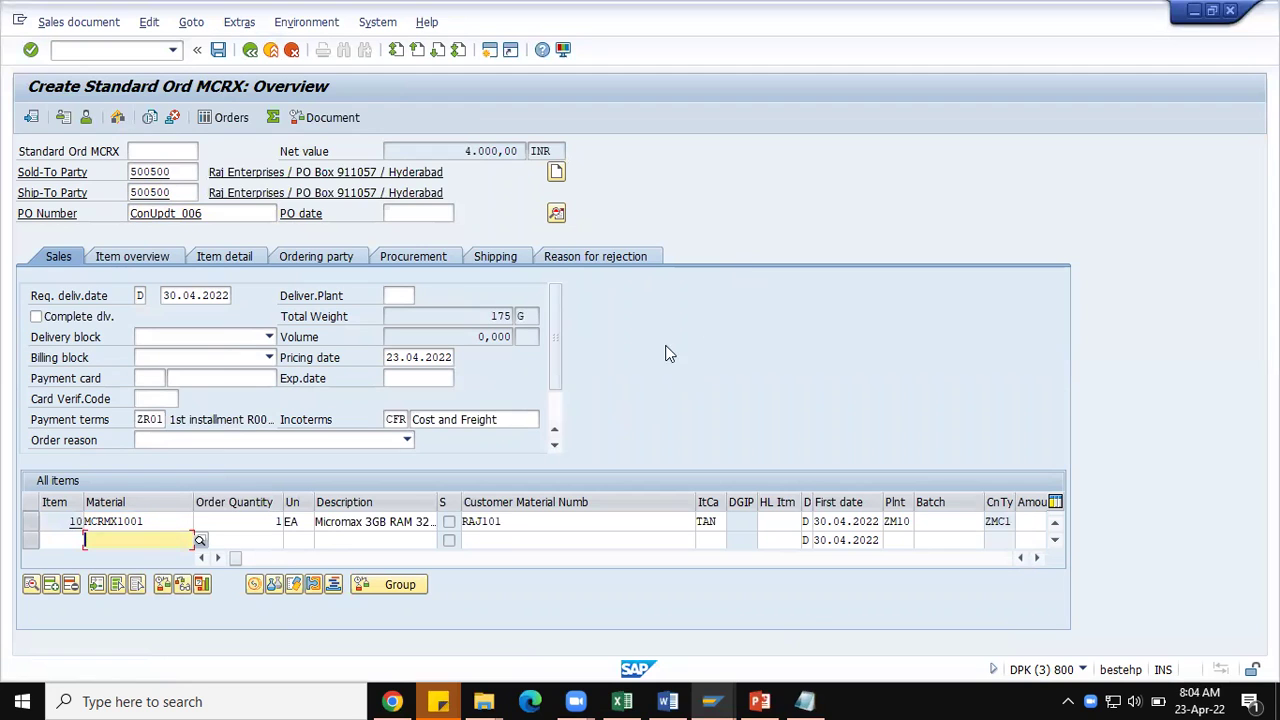
Open the MCRMX1001 item's pricing conditions and check the K004 discount and the net value
{"action": "double_click", "coordinate": [160, 521]}
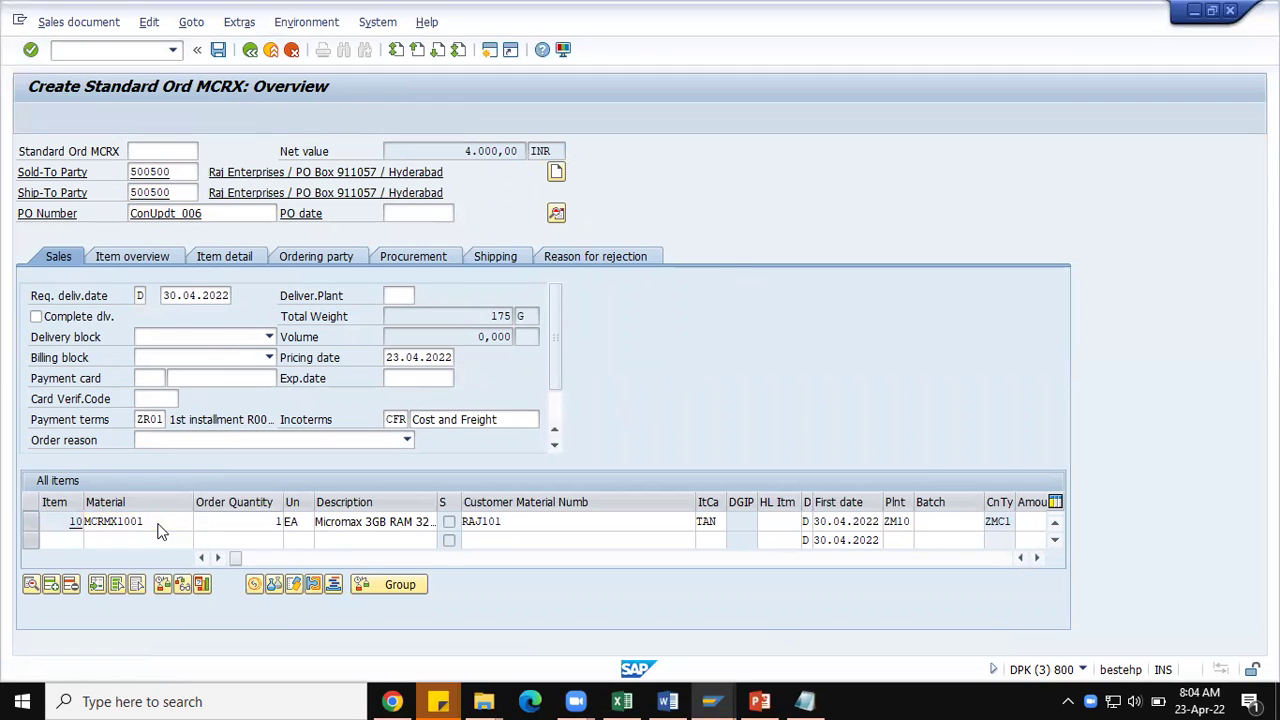
{"action": "left_click", "coordinate": [380, 219]}
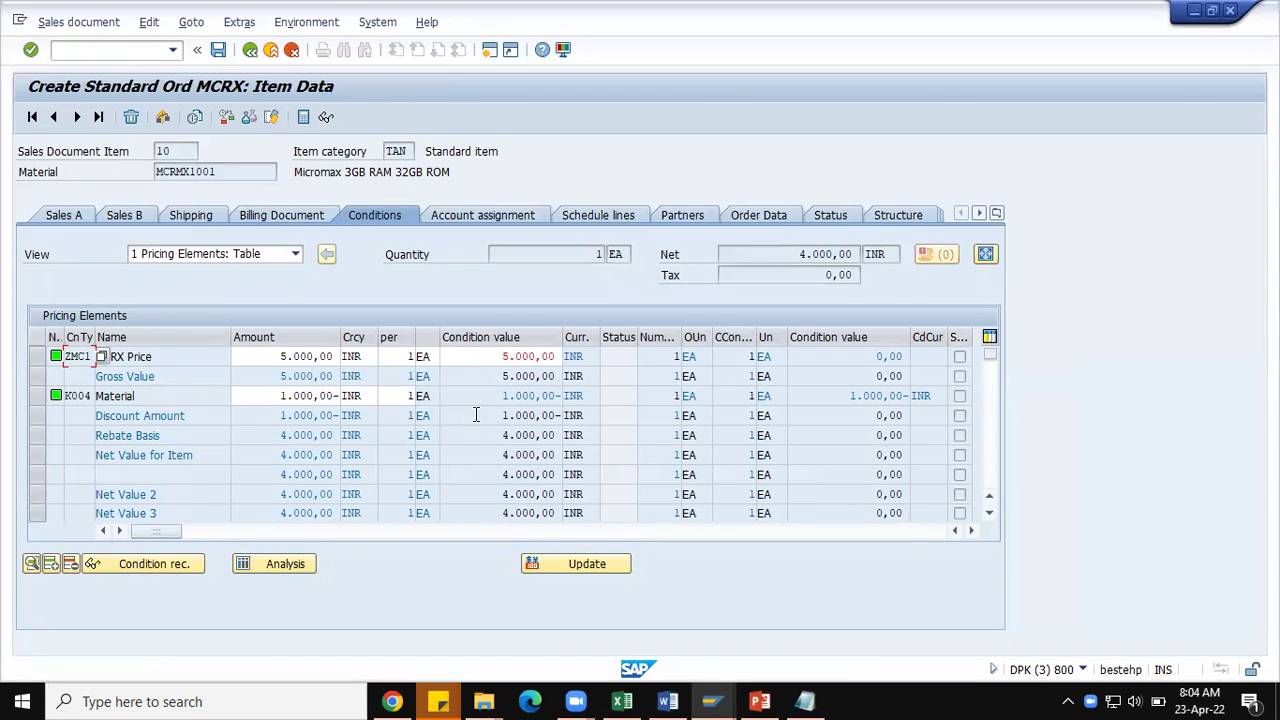
{"action": "left_click_drag", "start_coordinate": [800, 255], "coordinate": [867, 247]}
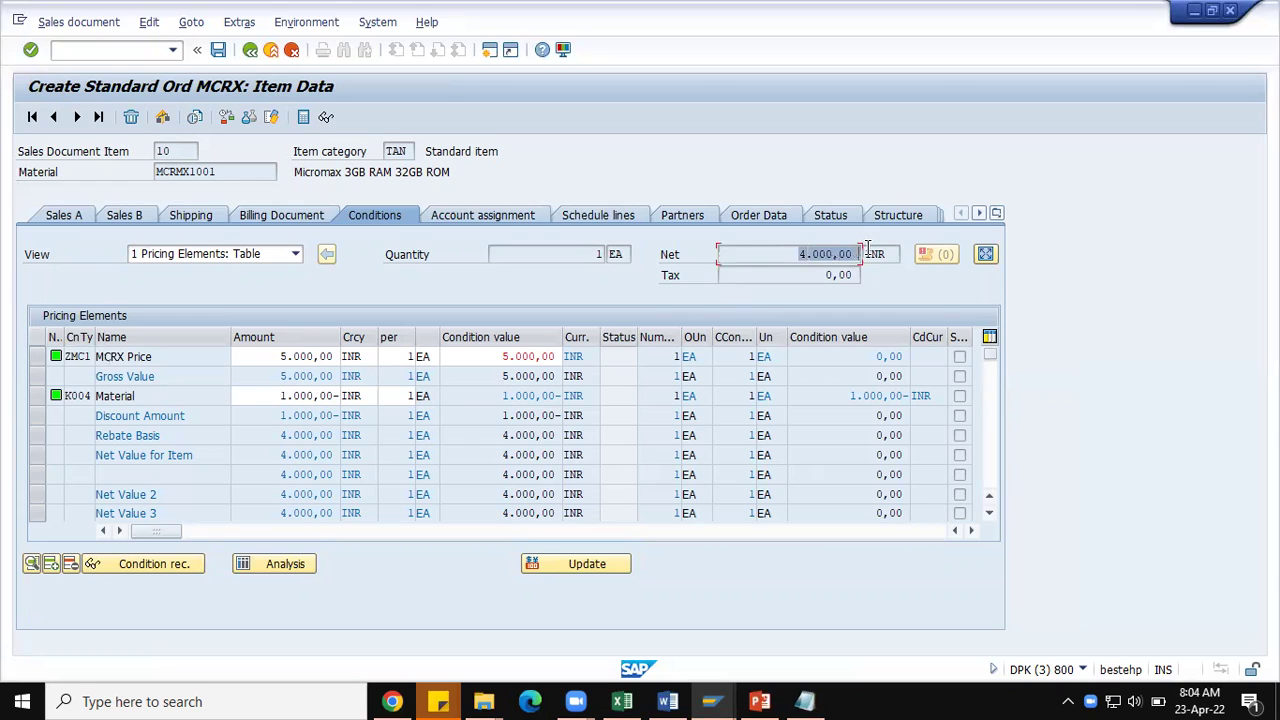
{"action": "left_click", "coordinate": [866, 252]}
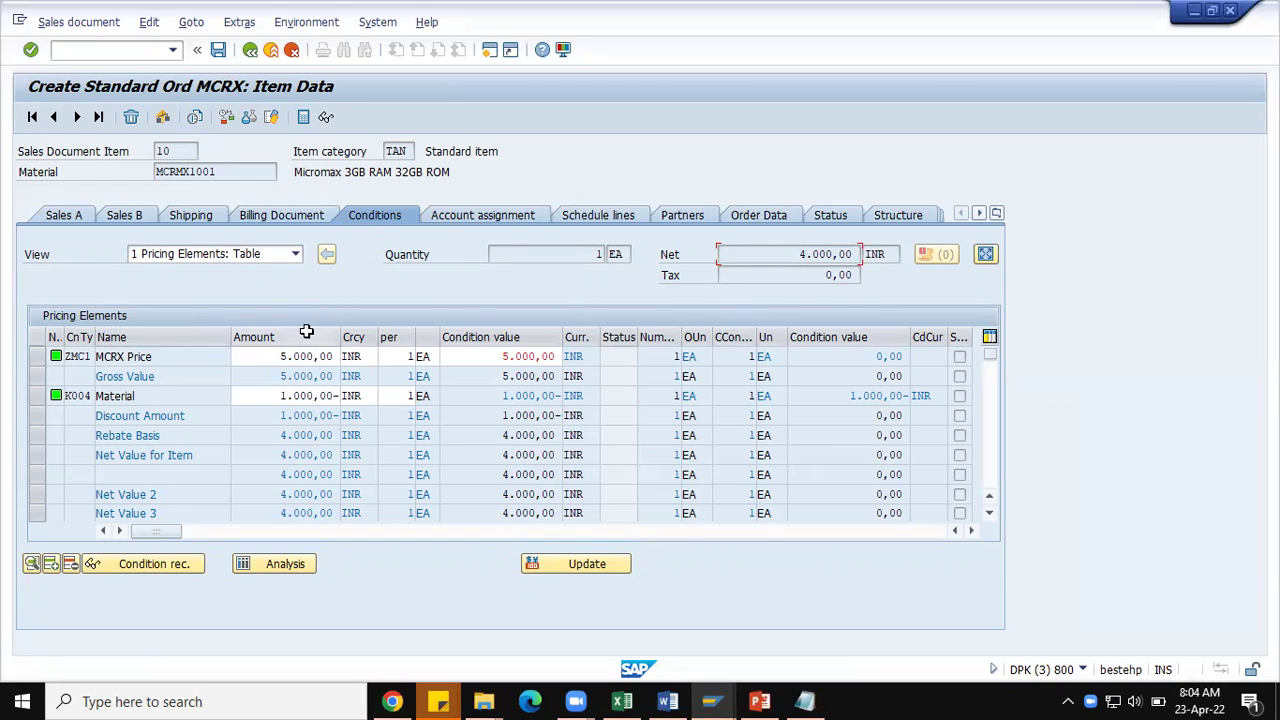
Save the first test order and record its order number below the notes in Notepad, returning to the order session
{"action": "left_click", "coordinate": [218, 52]}
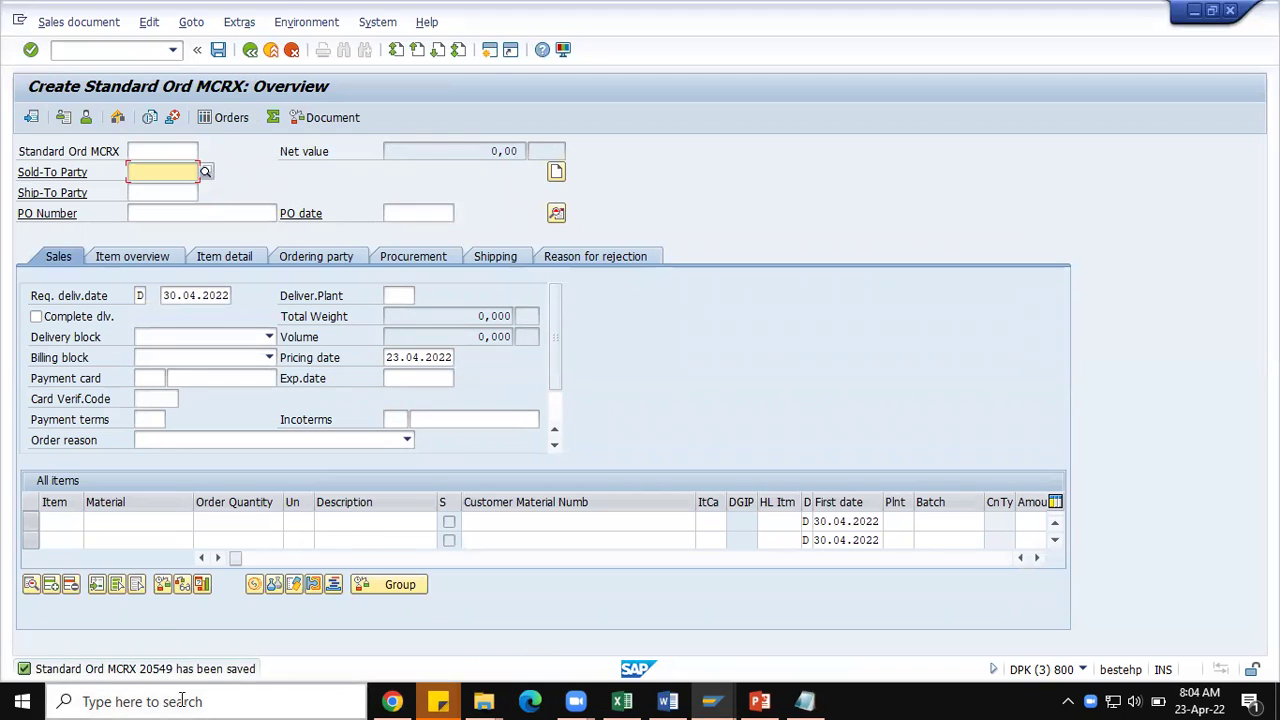
{"action": "left_click", "coordinate": [806, 701]}
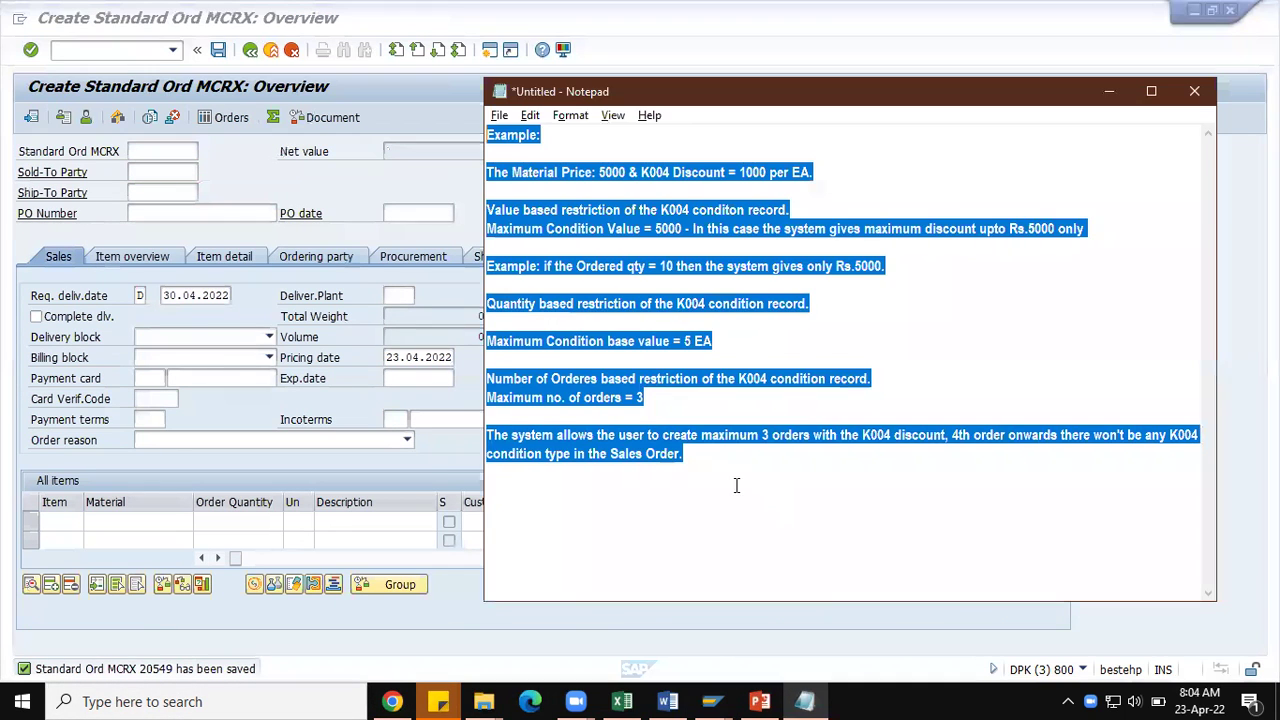
{"action": "type", "text": "20549"}
{"action": "key", "text": "alt+Tab"}
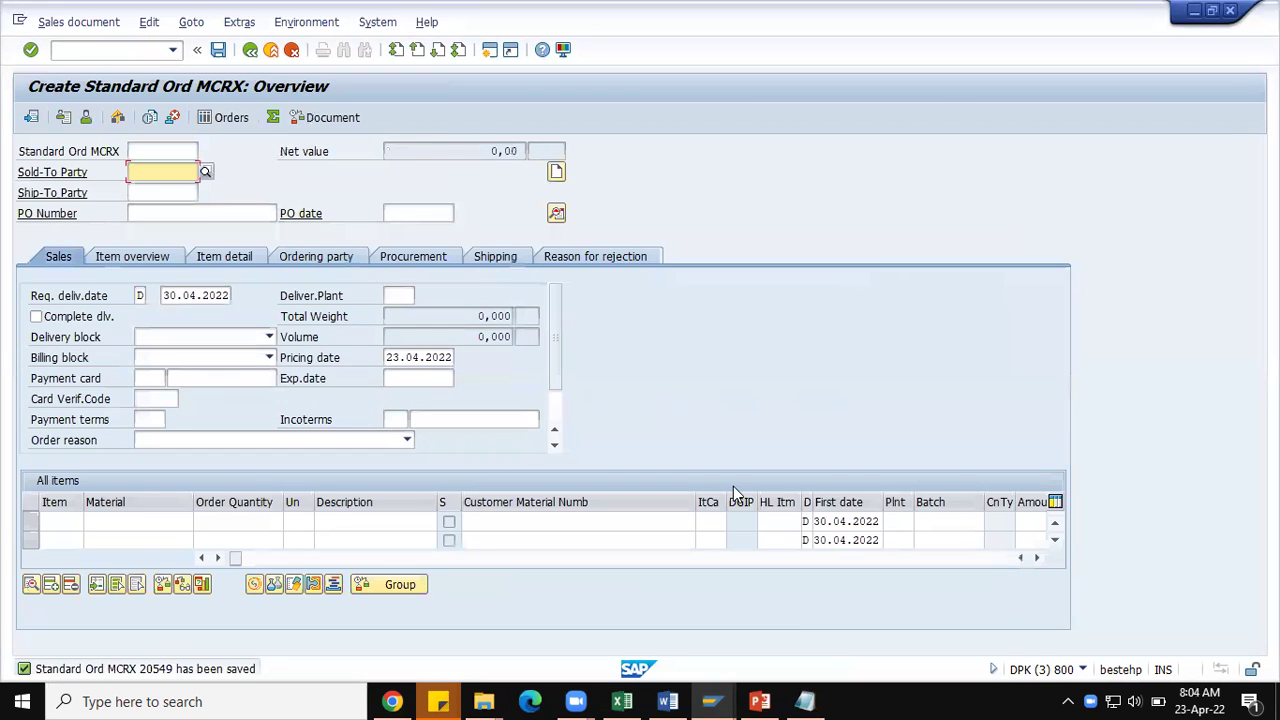
Start the second order with the same customer as sold-to and ship-to party and PO number ConUpdt_007
{"action": "left_click", "coordinate": [177, 172]}
{"action": "left_click", "coordinate": [178, 189]}
{"action": "left_click", "coordinate": [162, 192]}
{"action": "left_click", "coordinate": [157, 210]}
{"action": "left_click", "coordinate": [157, 213]}
{"action": "type", "text": "ConUpdt_007"}
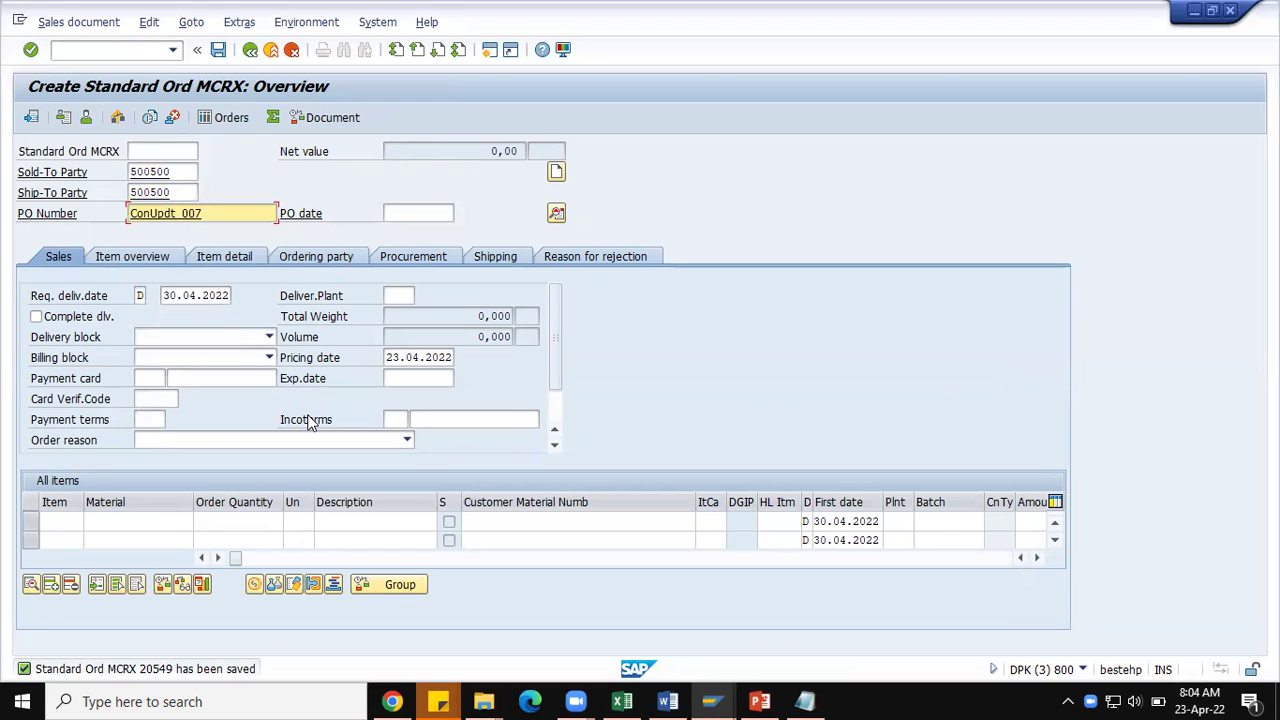
Add material MCRMX1001 with an order quantity of 3 as the item of order ConUpdt_007
{"action": "left_click", "coordinate": [160, 521]}
{"action": "left_click", "coordinate": [158, 521]}
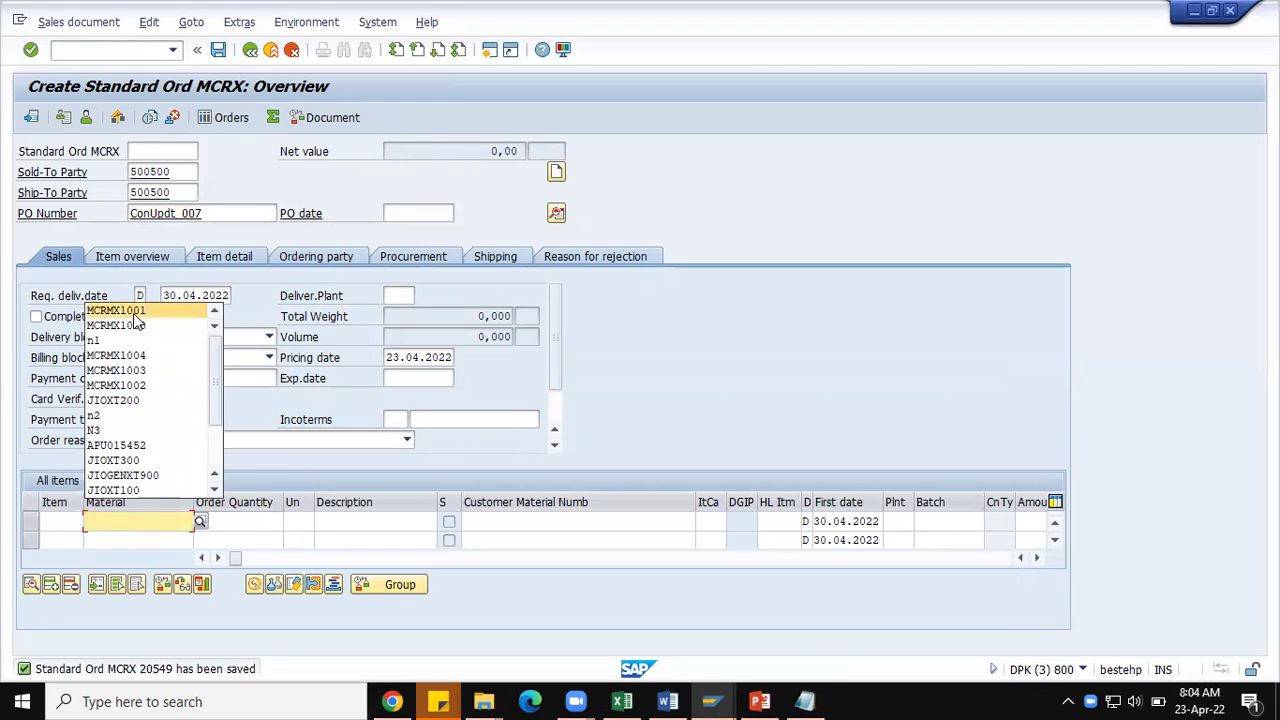
{"action": "left_click", "coordinate": [115, 310]}
{"action": "left_click", "coordinate": [256, 521]}
{"action": "type", "text": "3"}
{"action": "key", "text": "Return"}
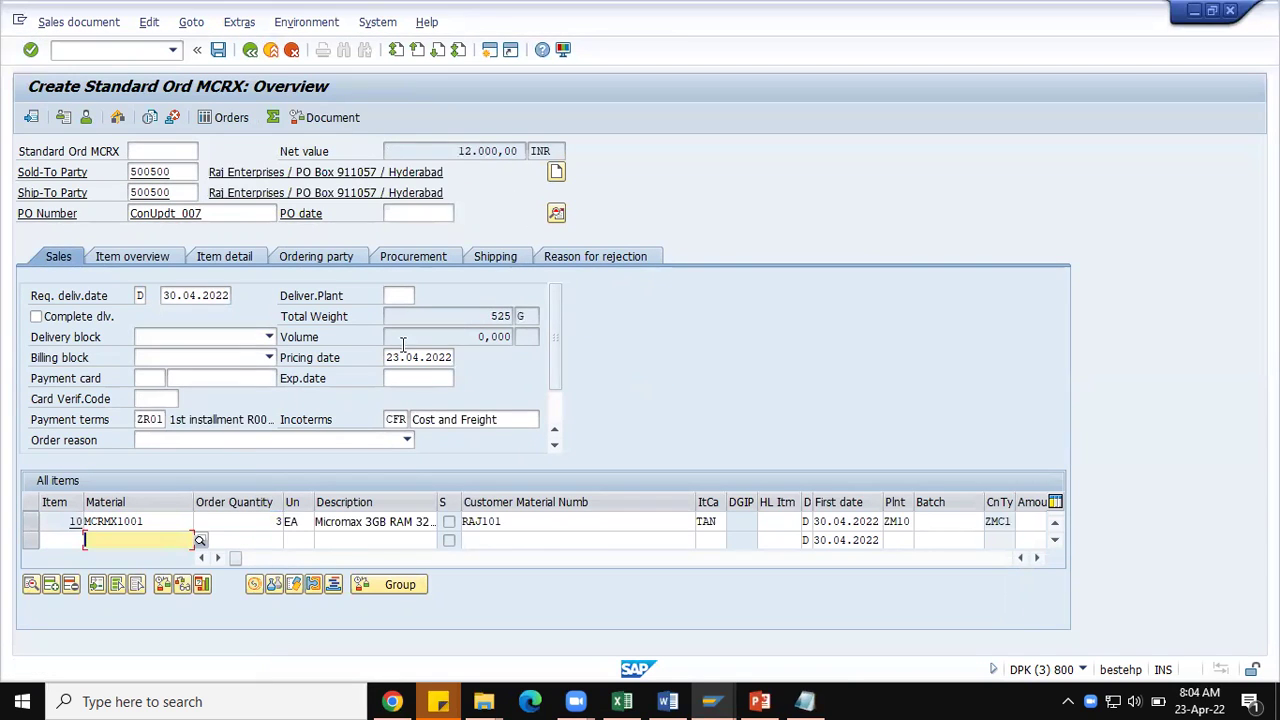
Check the K004 discount and net value in the item's pricing conditions, and save the second order
{"action": "double_click", "coordinate": [165, 518]}
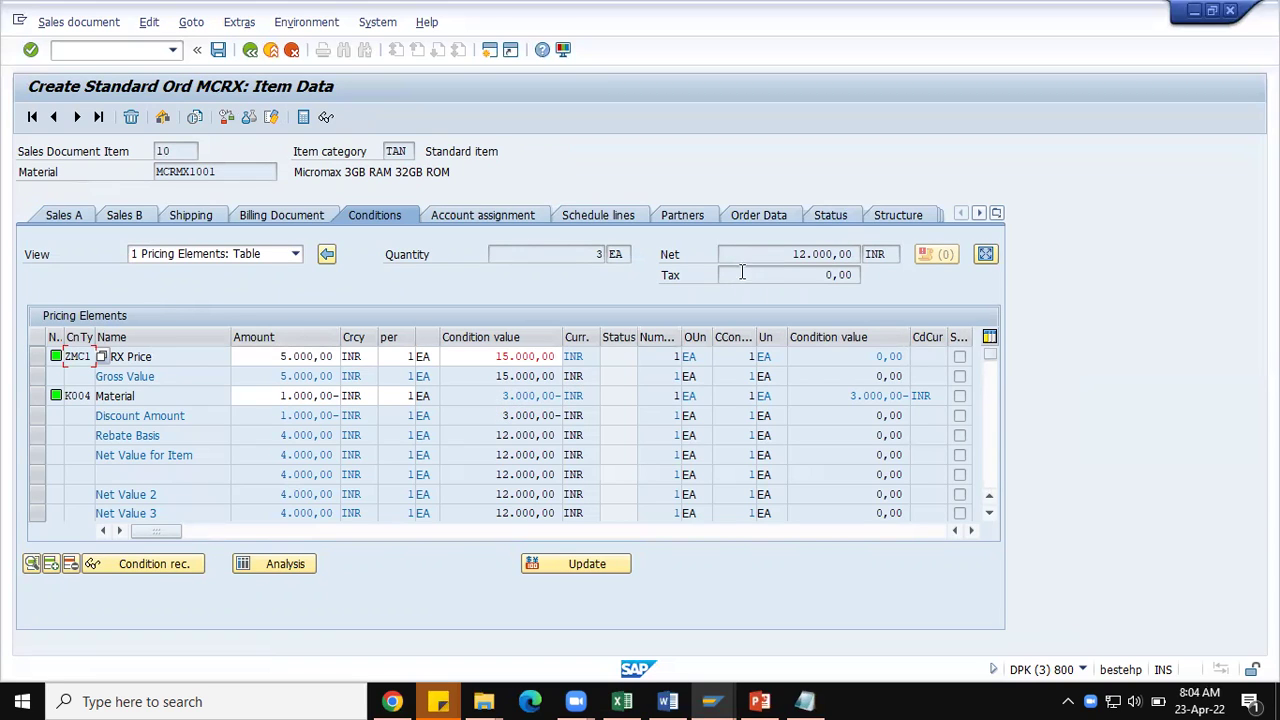
{"action": "left_click", "coordinate": [783, 258]}
{"action": "left_click", "coordinate": [218, 50]}
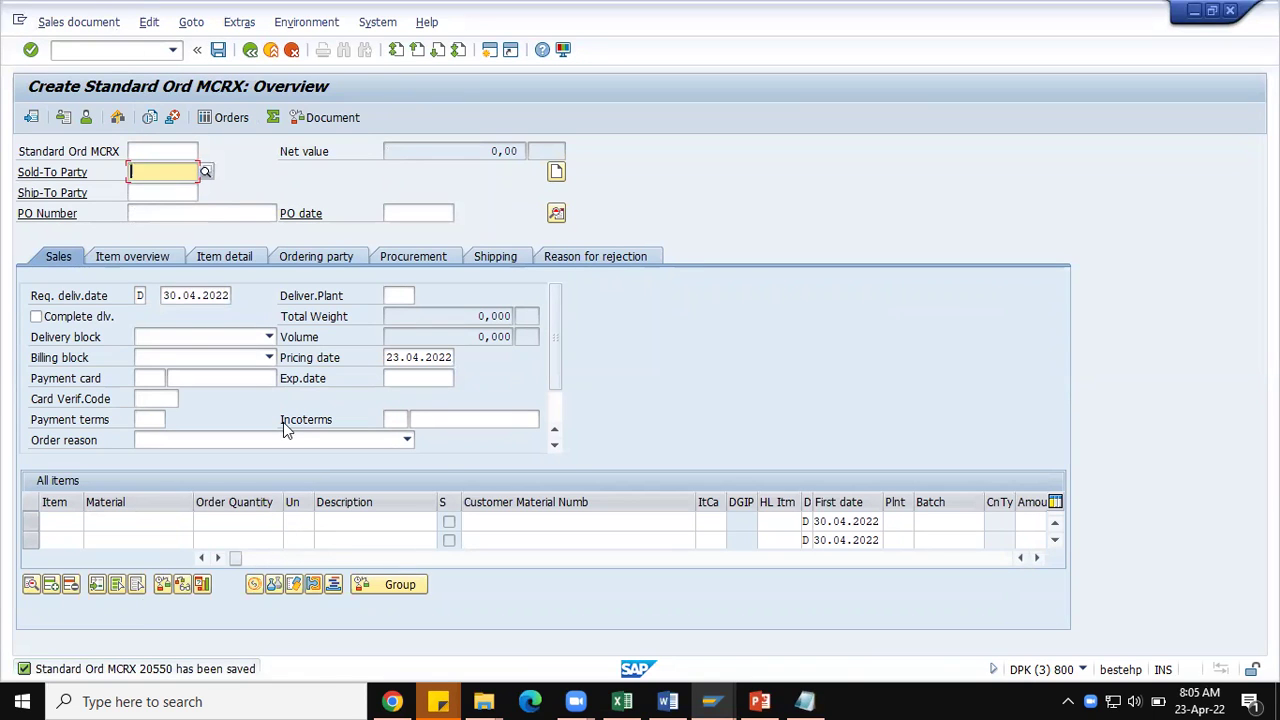
Record the second order's number in the Notepad notes and return to the order session
{"action": "left_click", "coordinate": [805, 701]}
{"action": "type", "text": "20550"}
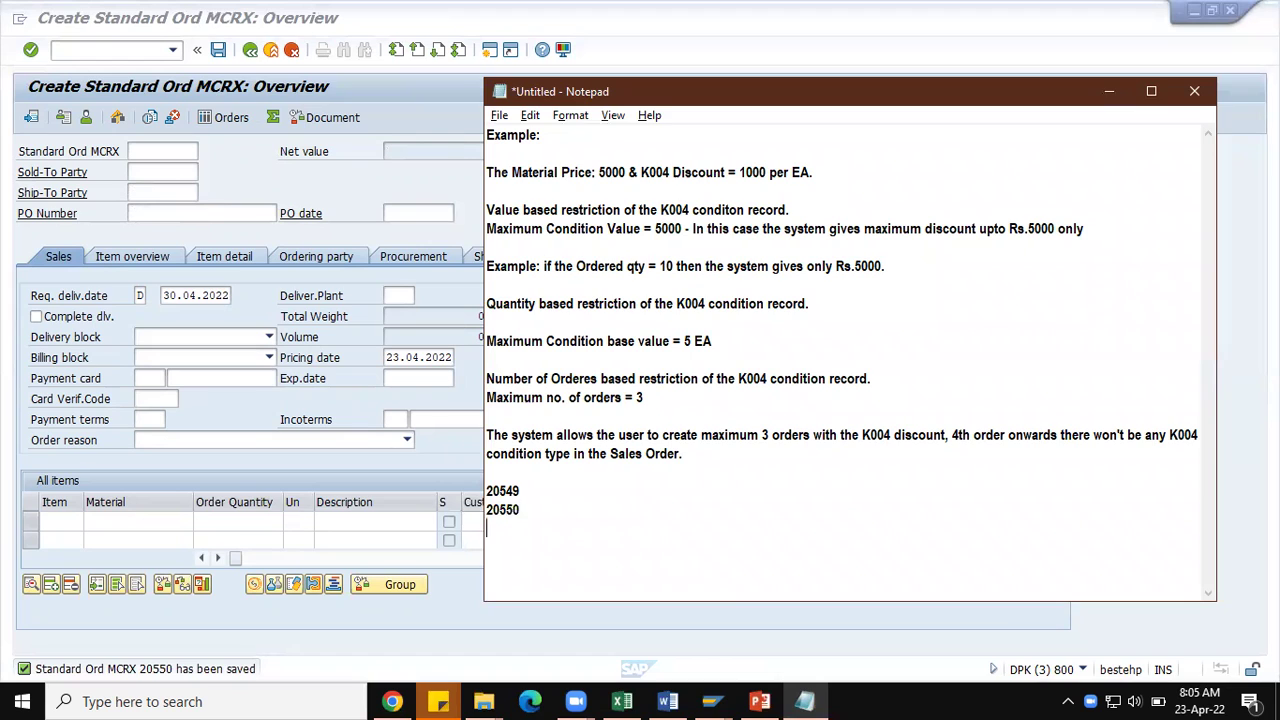
{"action": "key", "text": "alt+Tab"}
Start the third order with the same customer as sold-to and ship-to party and PO number ConUpdt_008
{"action": "left_click", "coordinate": [155, 47]}
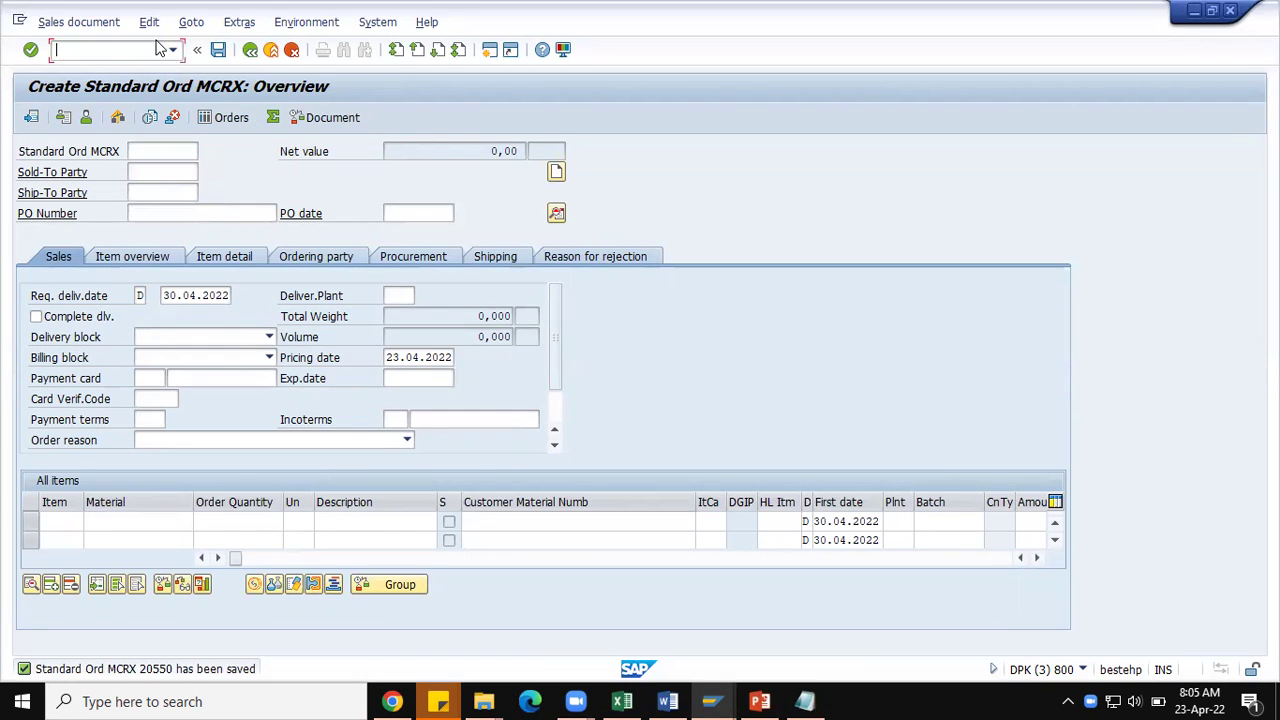
{"action": "left_click", "coordinate": [162, 172]}
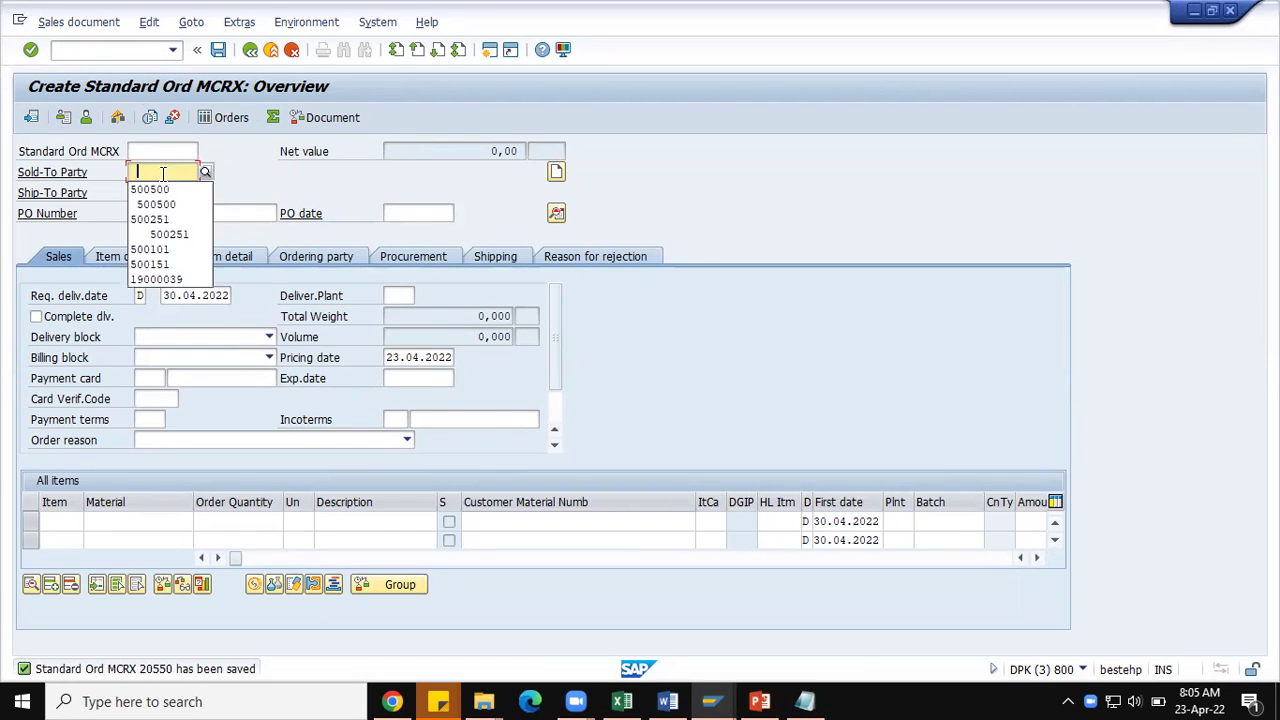
{"action": "left_click", "coordinate": [150, 189]}
{"action": "left_click", "coordinate": [144, 211]}
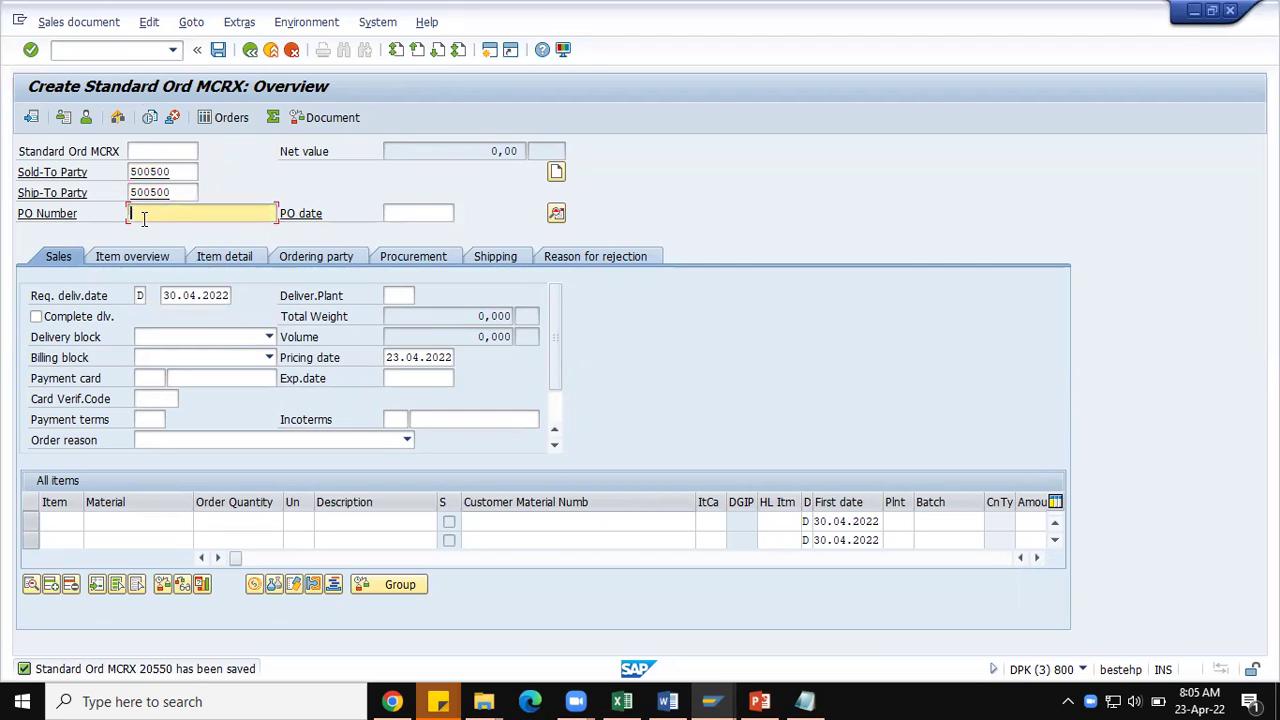
{"action": "left_click", "coordinate": [146, 231]}
{"action": "key", "text": "BackSpace"}
{"action": "type", "text": "8"}
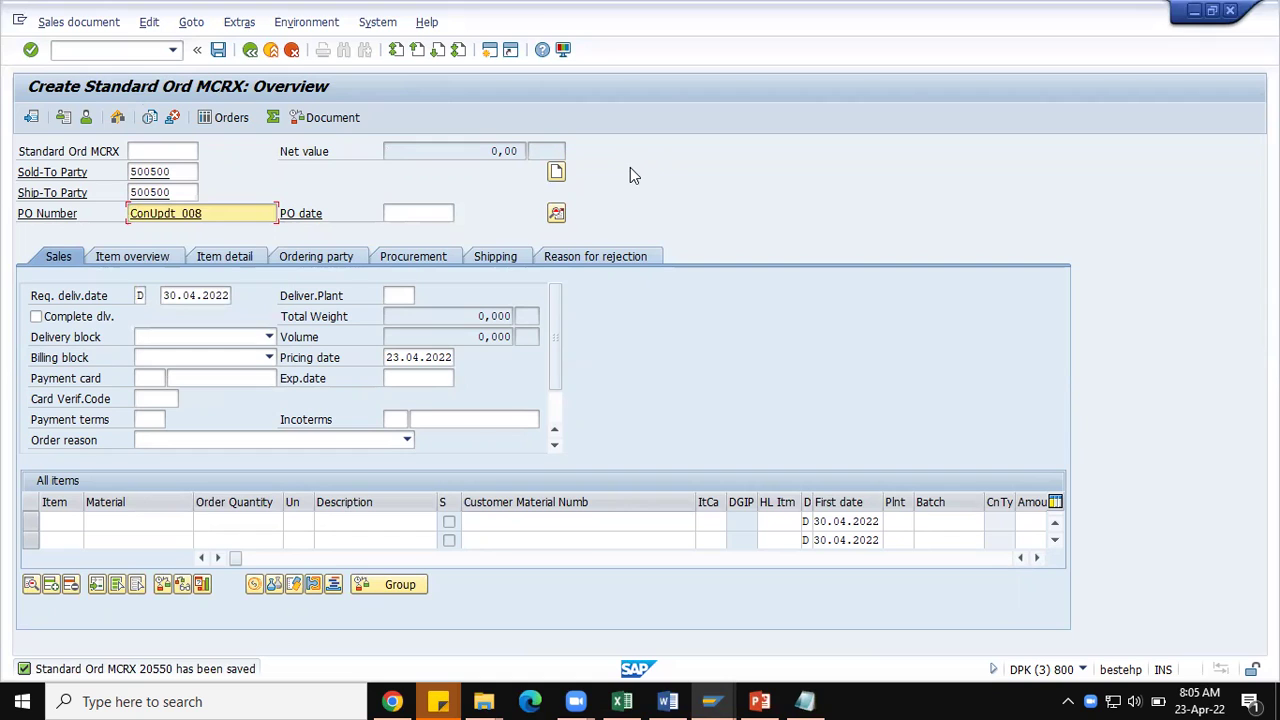
Add material MCRMX1001 with an order quantity of 1 as the item of order ConUpdt_008
{"action": "left_click", "coordinate": [146, 521]}
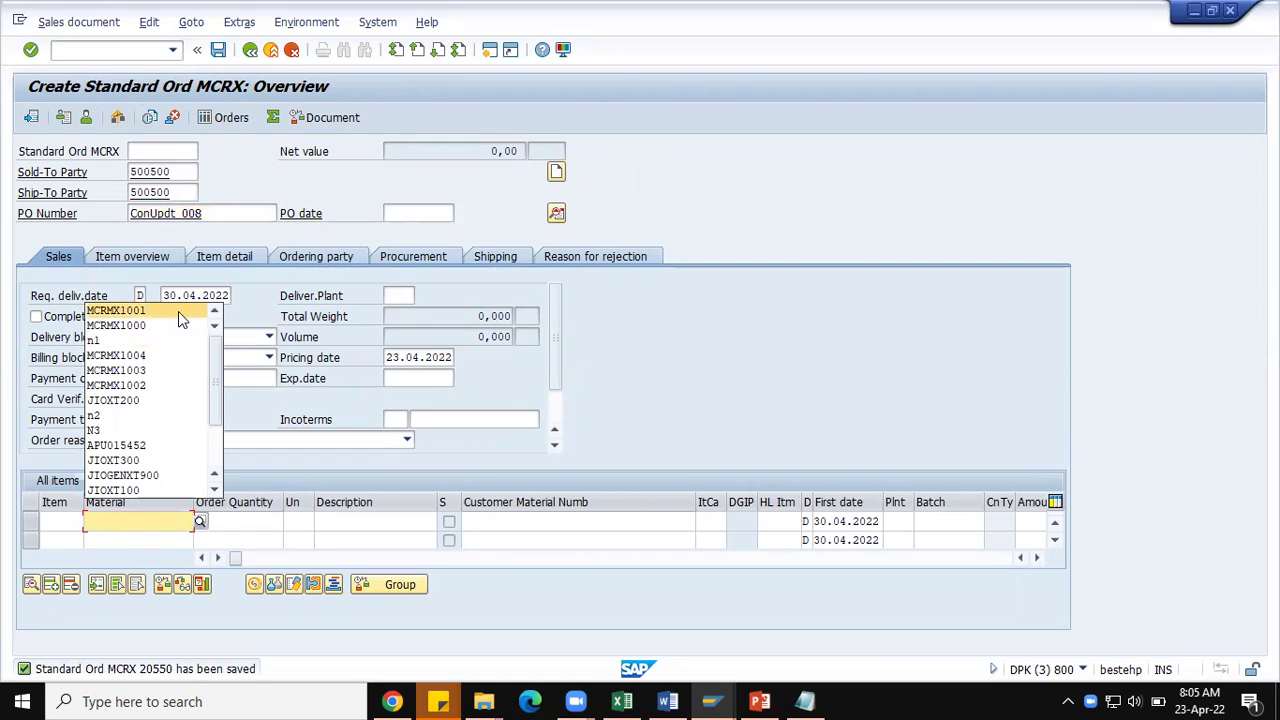
{"action": "left_click", "coordinate": [178, 310]}
{"action": "left_click", "coordinate": [249, 521]}
{"action": "type", "text": "1"}
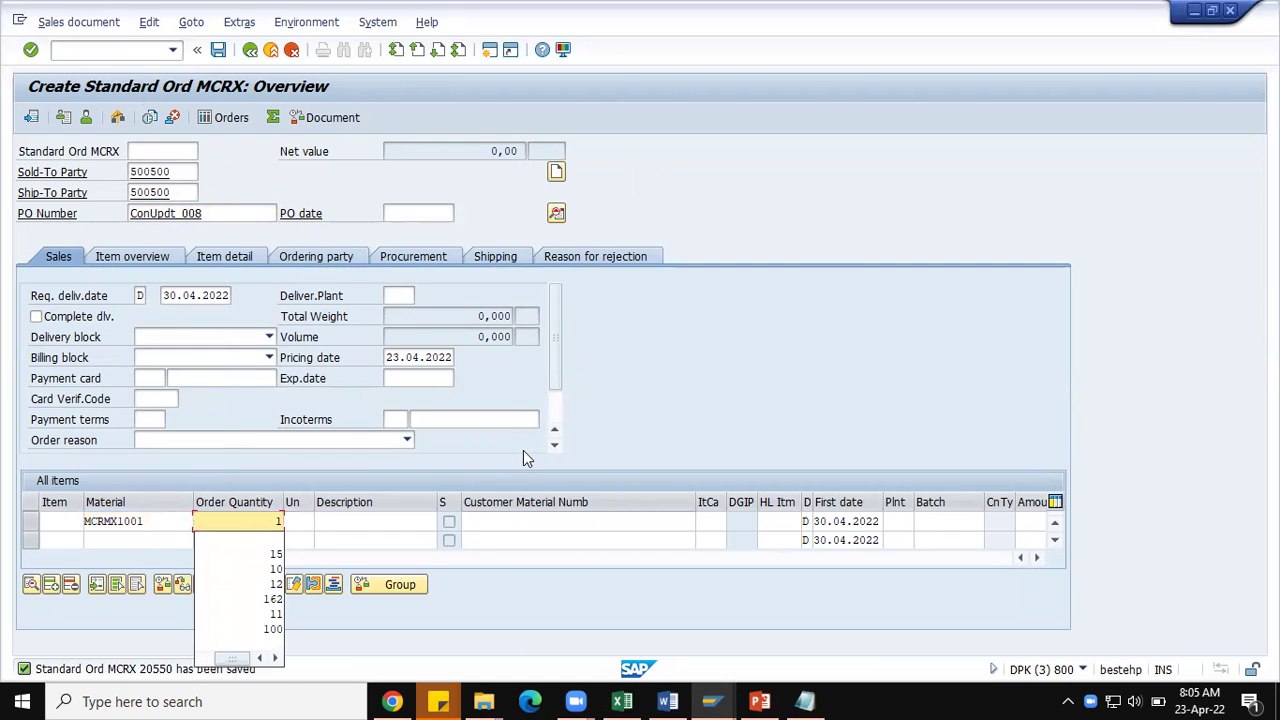
{"action": "key", "text": "Return"}
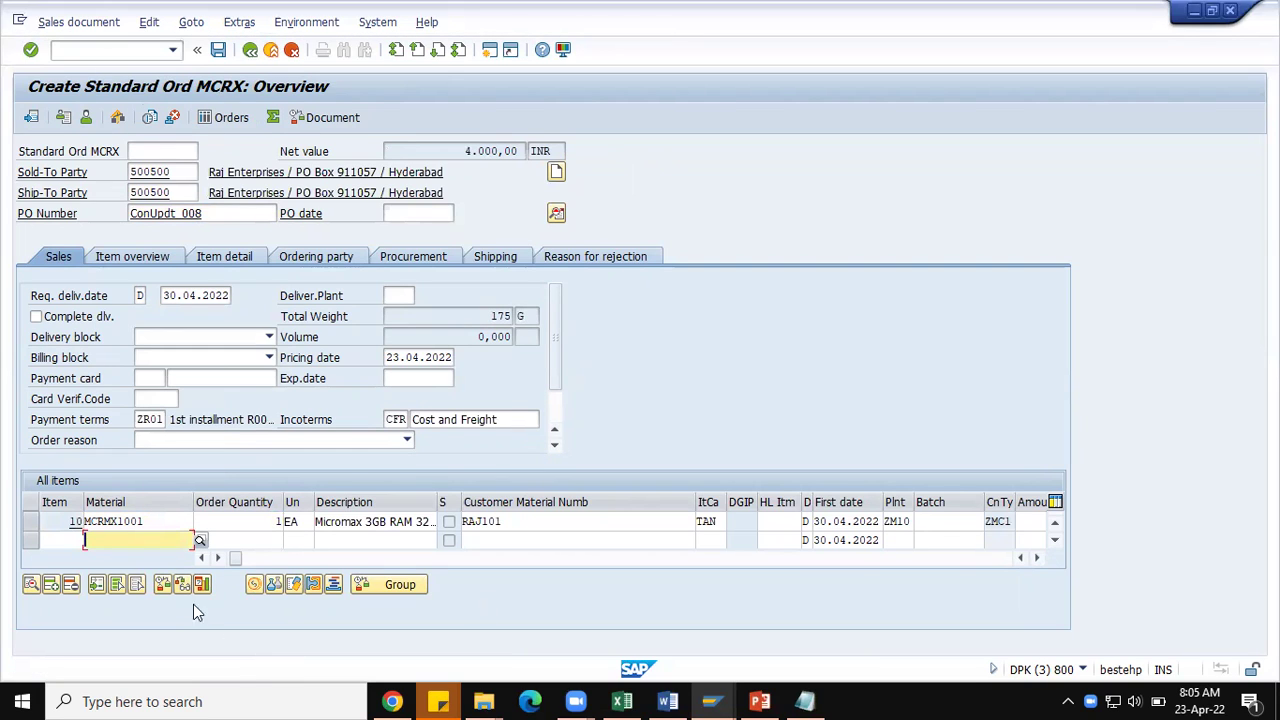
Check the third order's item pricing conditions for the K004 discount and compare them with the K004 condition record in the other session
{"action": "left_click", "coordinate": [152, 522]}
{"action": "double_click", "coordinate": [152, 522]}
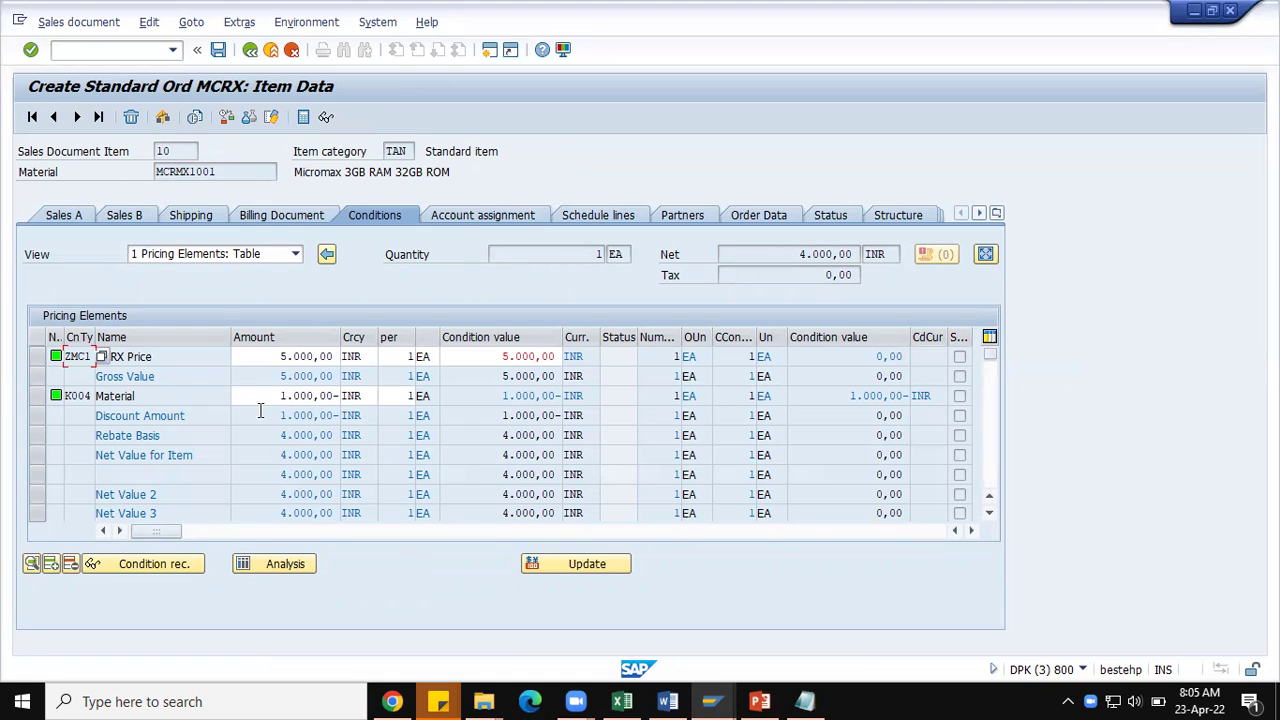
{"action": "left_click", "coordinate": [712, 701]}
{"action": "left_click", "coordinate": [774, 615]}
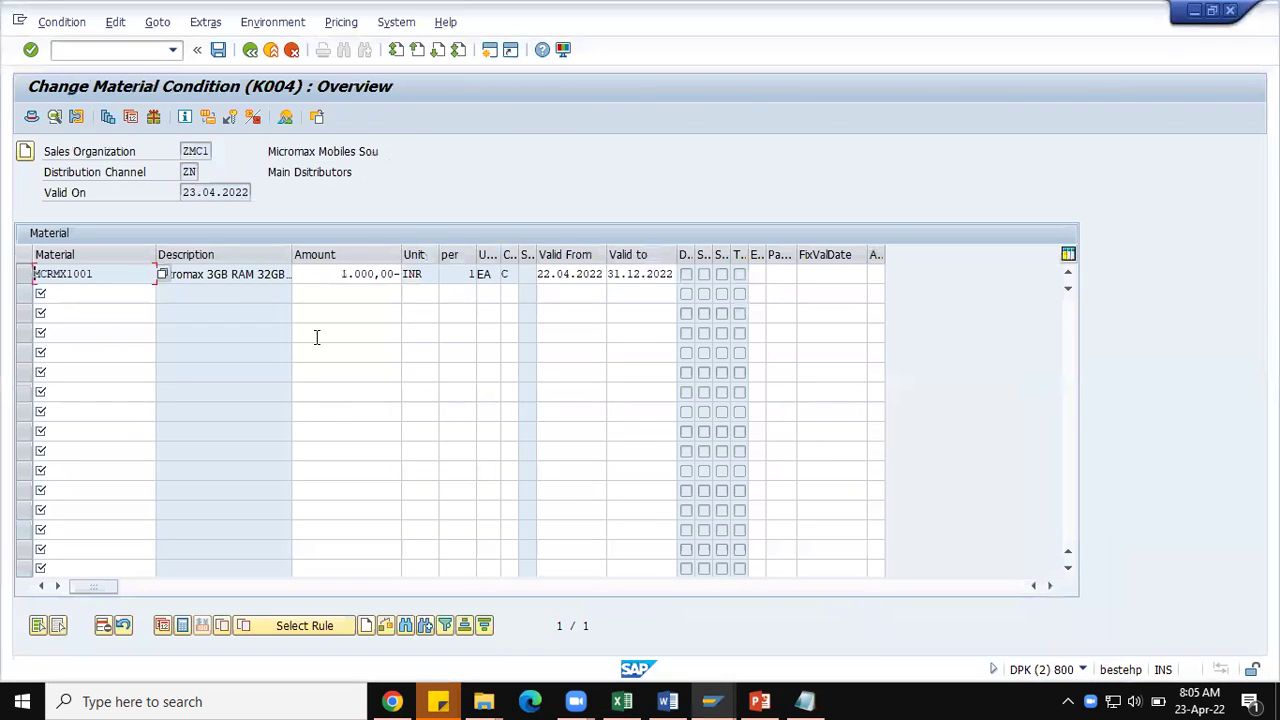
{"action": "key", "text": "alt+Tab"}
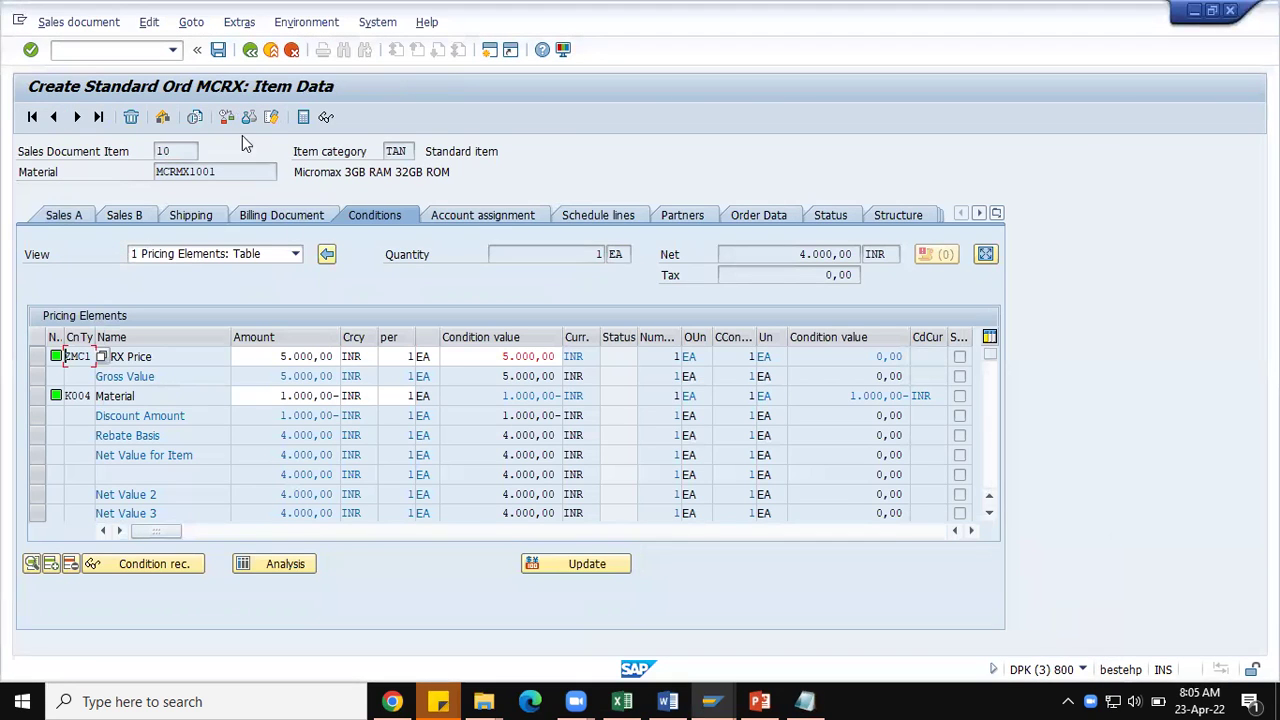
Save the third order and go to the display screen for sales orders
{"action": "left_click", "coordinate": [222, 54]}
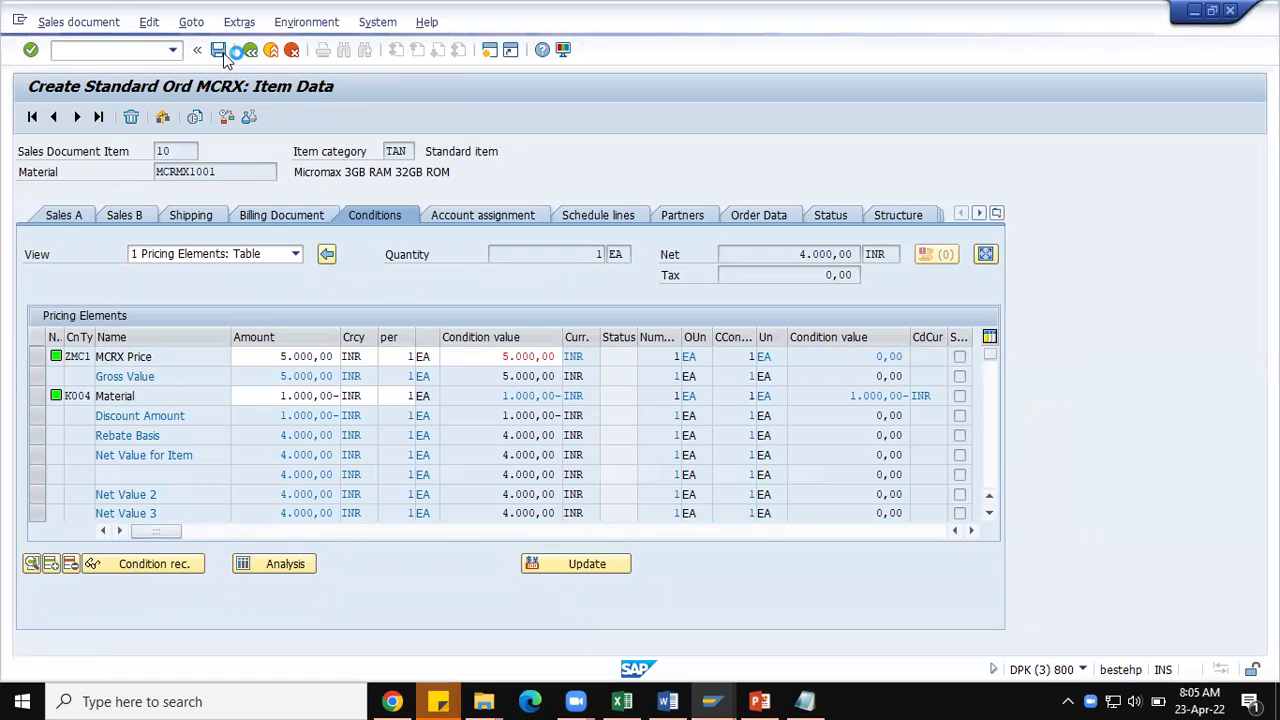
{"action": "left_click", "coordinate": [75, 22]}
{"action": "left_click", "coordinate": [72, 87]}
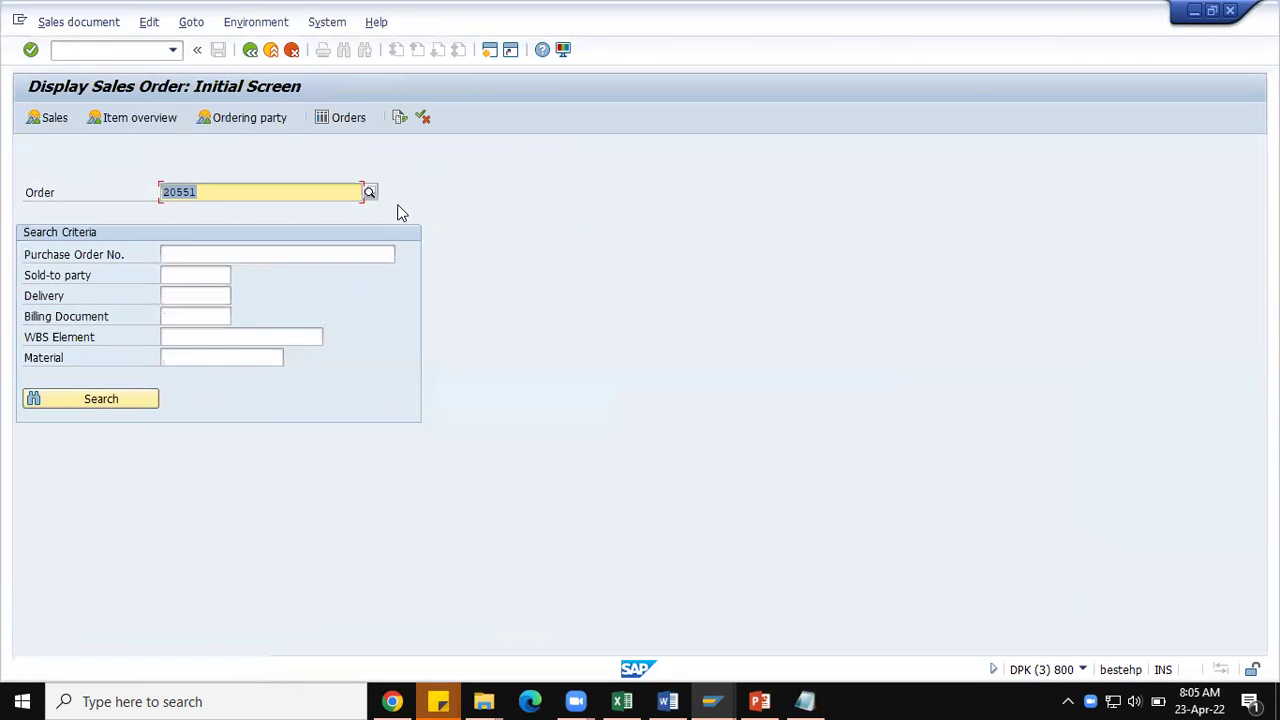
Display the saved third order and view the pricing conditions of its MCRMX1001 item
{"action": "key", "text": "Return"}
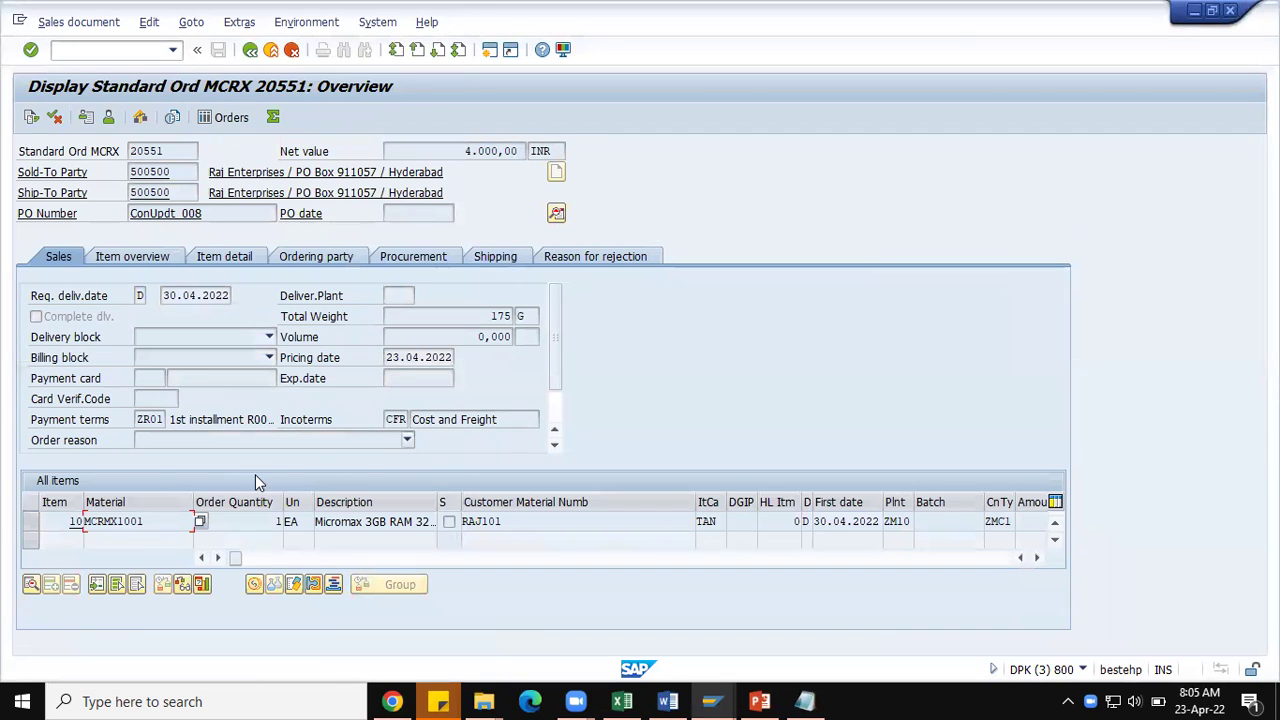
{"action": "double_click", "coordinate": [152, 521]}
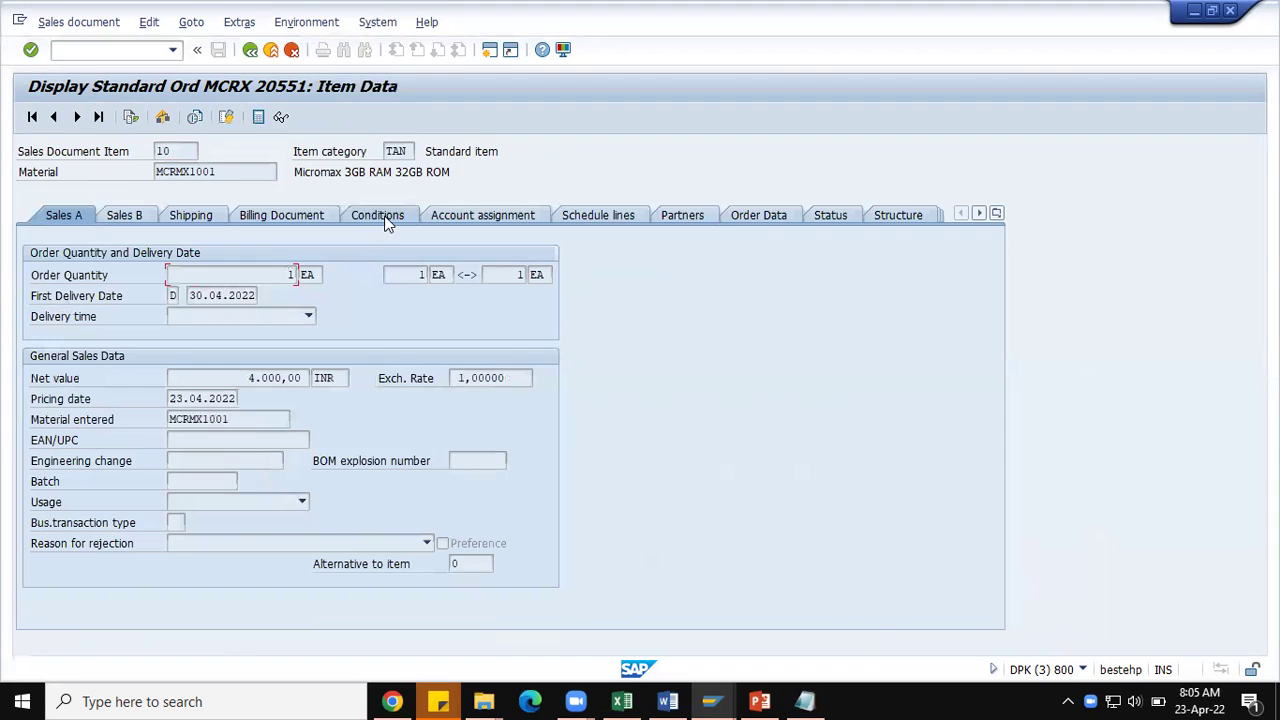
{"action": "left_click", "coordinate": [433, 222]}
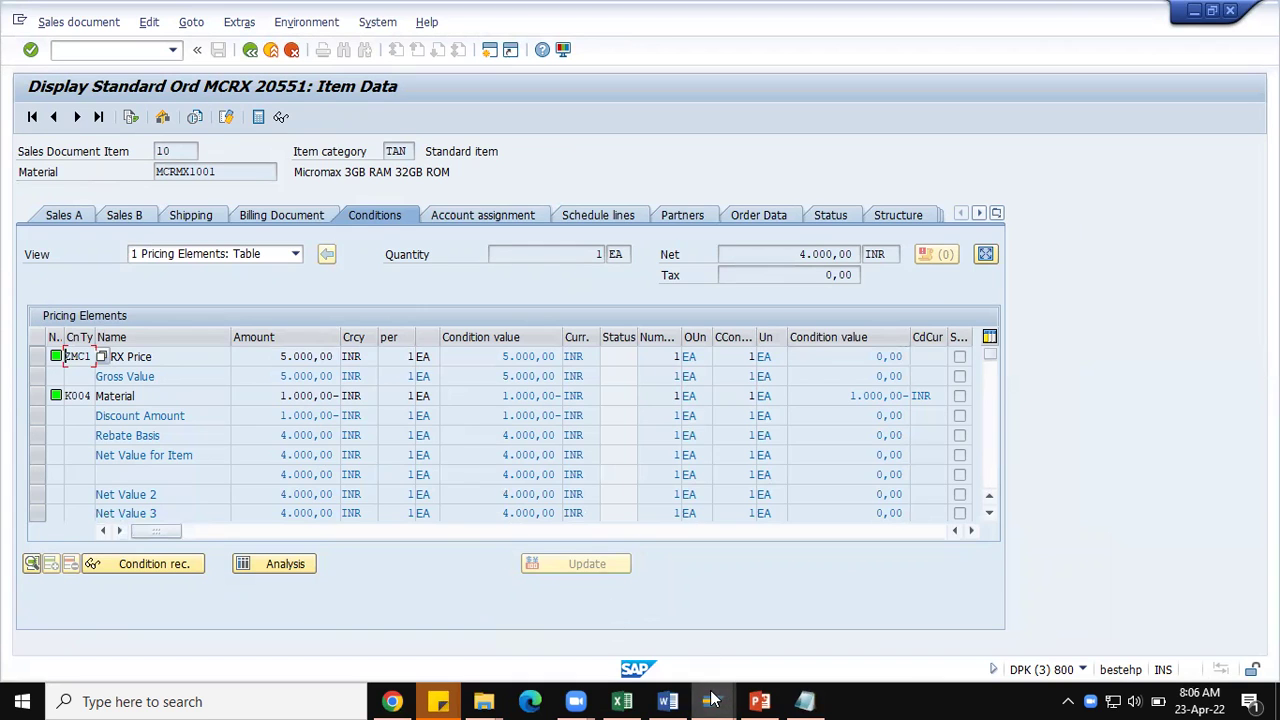
In the K004 session, check the pricing limits in the MCRMX1001 record's additional sales data and save the condition record
{"action": "mouse_move", "coordinate": [712, 701]}
{"action": "left_click", "coordinate": [808, 635]}
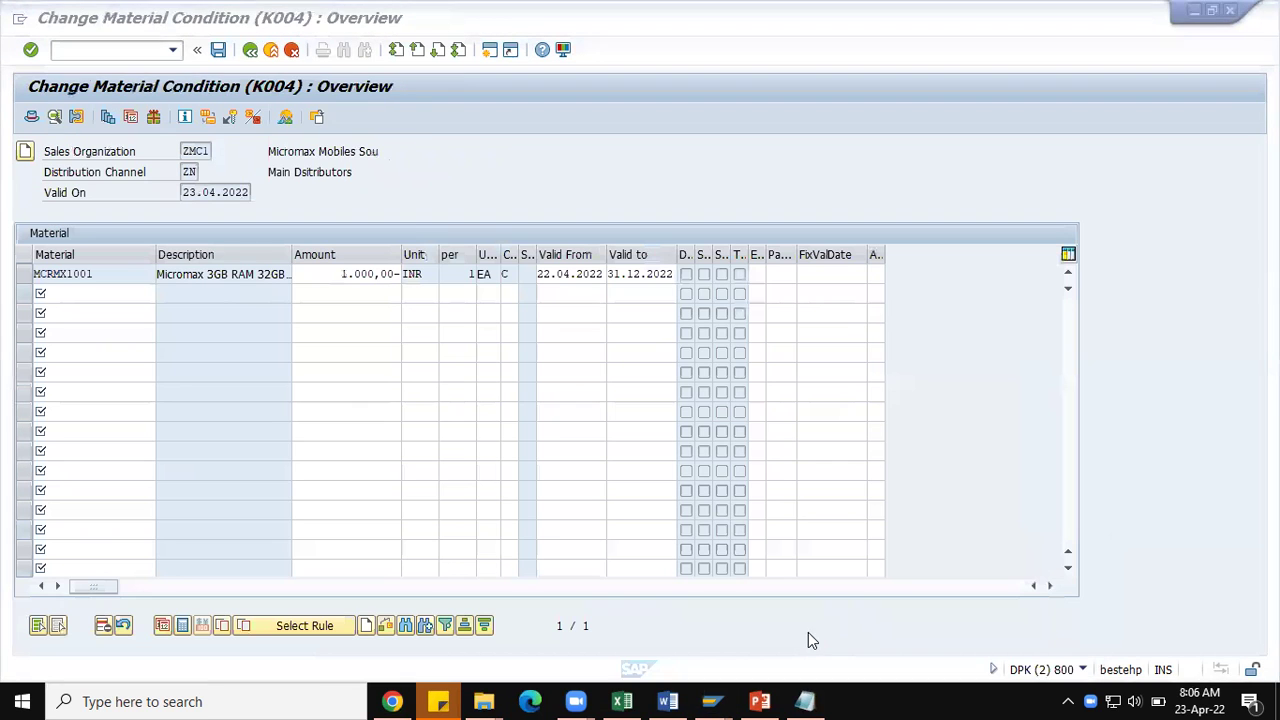
{"action": "left_click", "coordinate": [24, 275]}
{"action": "left_click", "coordinate": [76, 116]}
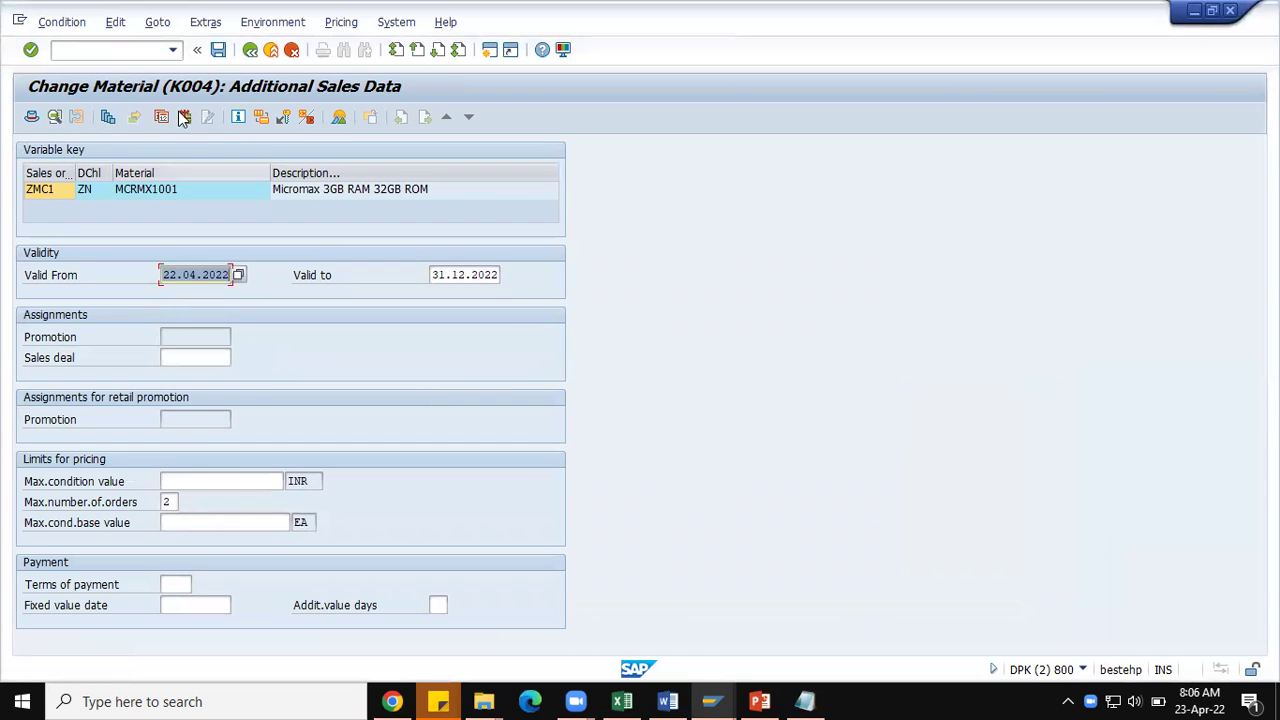
{"action": "left_click", "coordinate": [218, 49]}
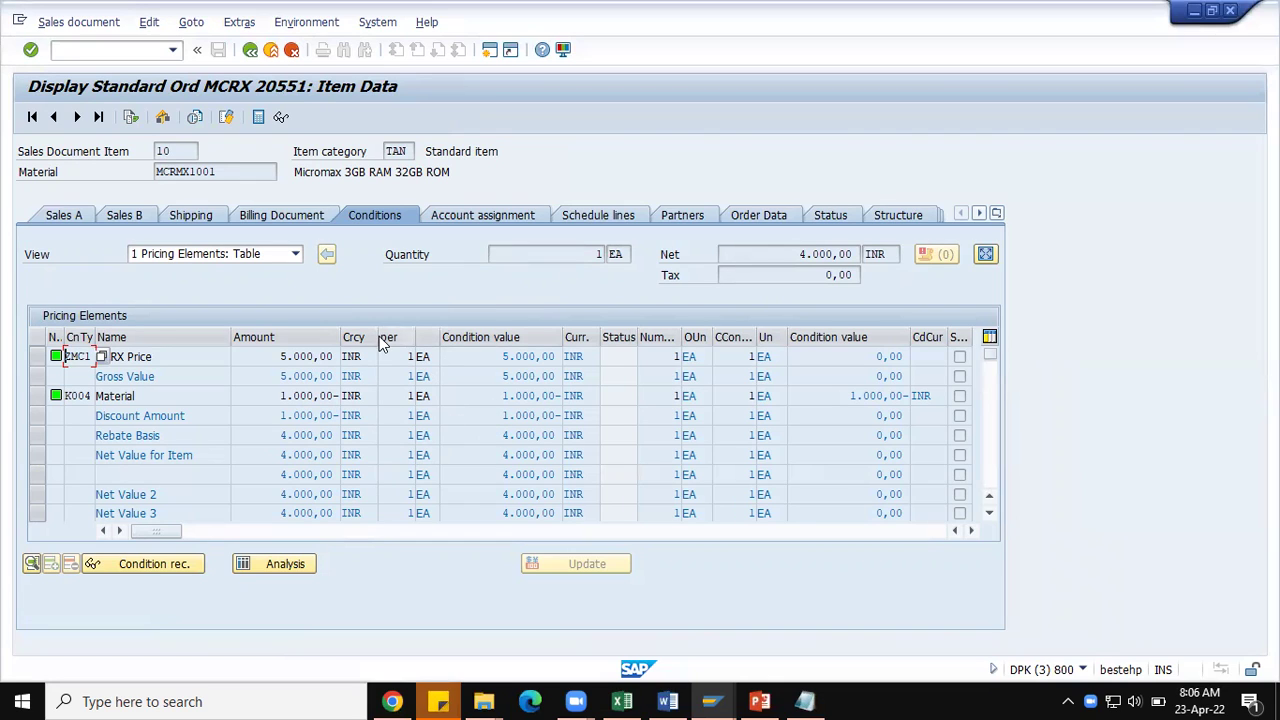
Return to the displayed order's overview, switch to PowerPoint and present the Condition Update slides from slide 2 to slide 3
{"action": "left_click", "coordinate": [250, 49]}
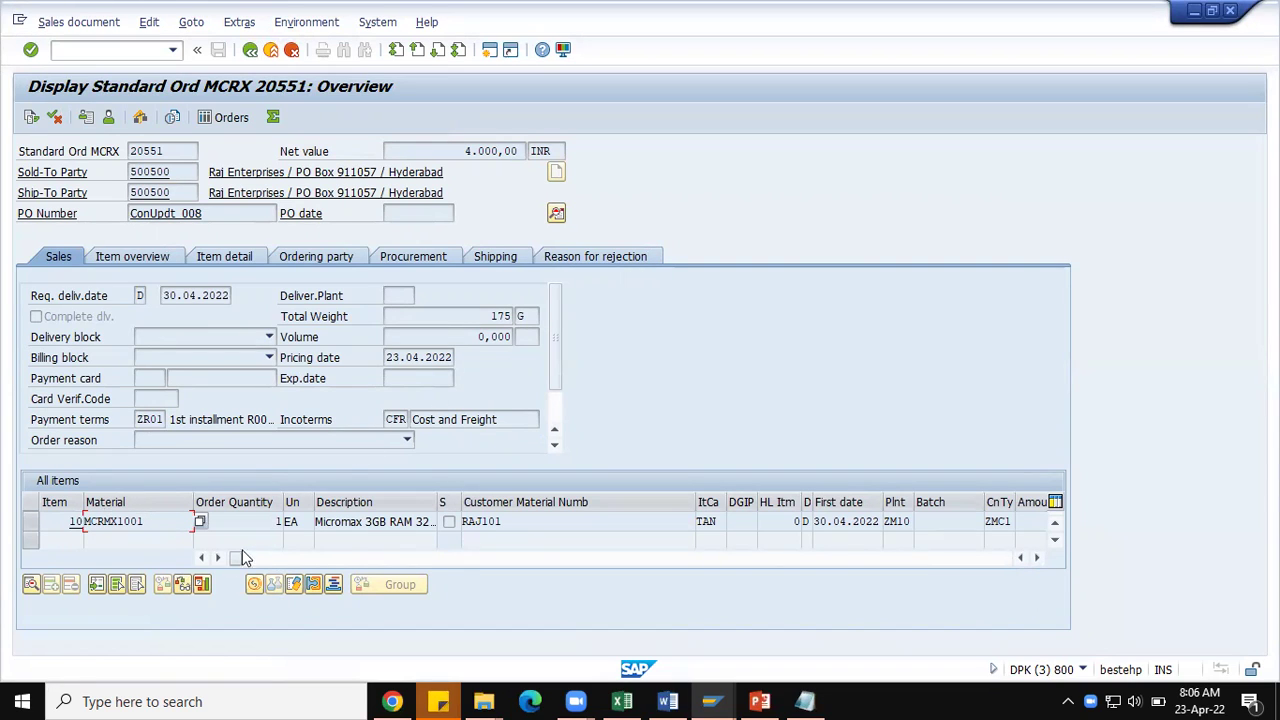
{"action": "left_click", "coordinate": [759, 701]}
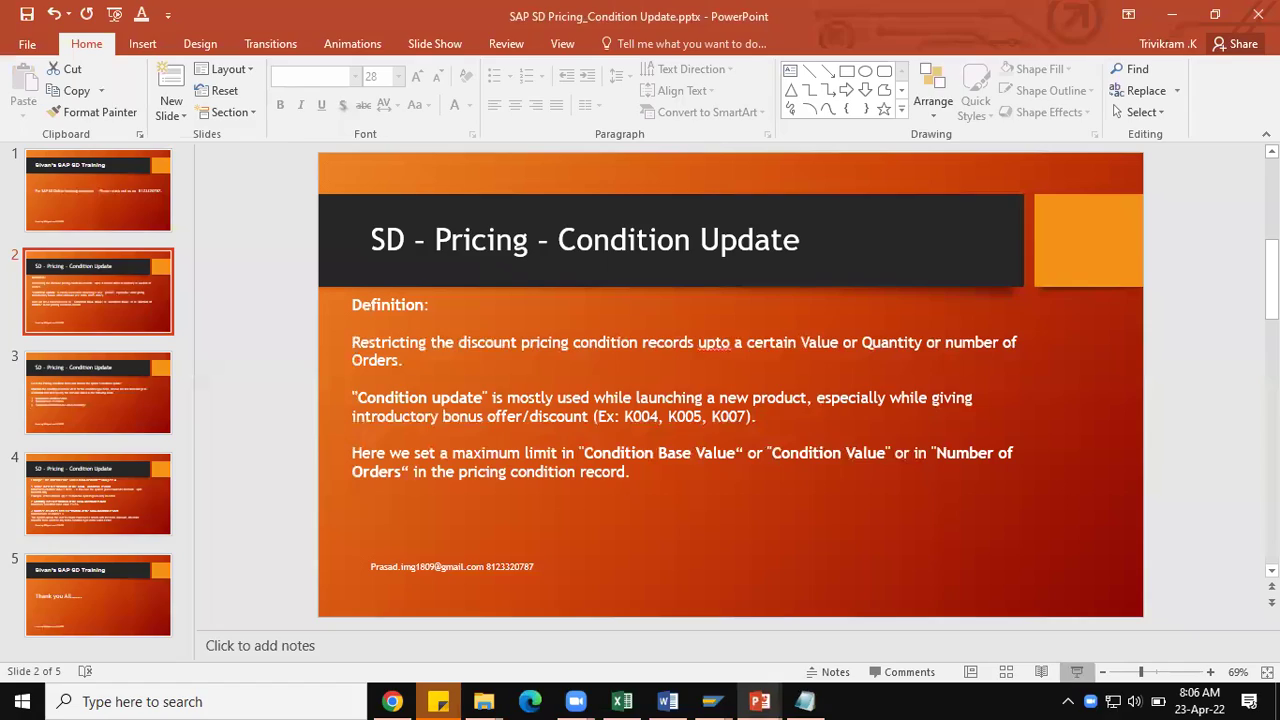
{"action": "left_click", "coordinate": [1078, 678]}
{"action": "left_click", "coordinate": [727, 456]}
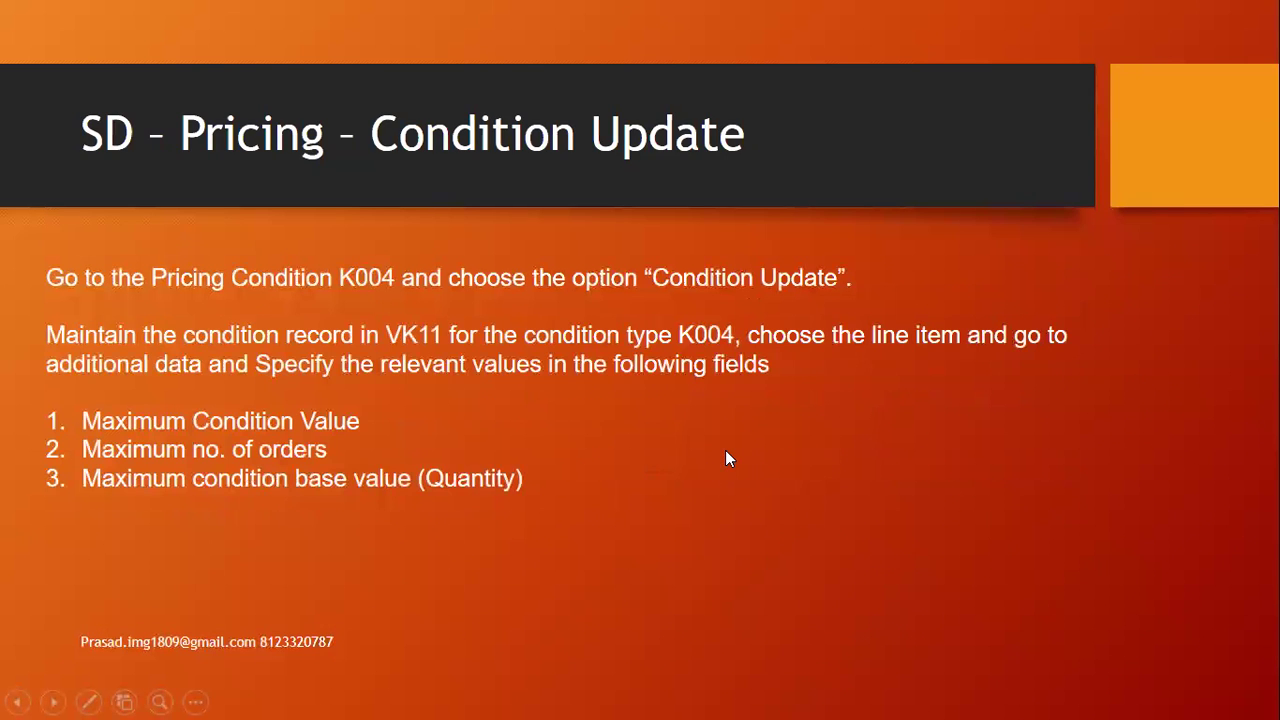